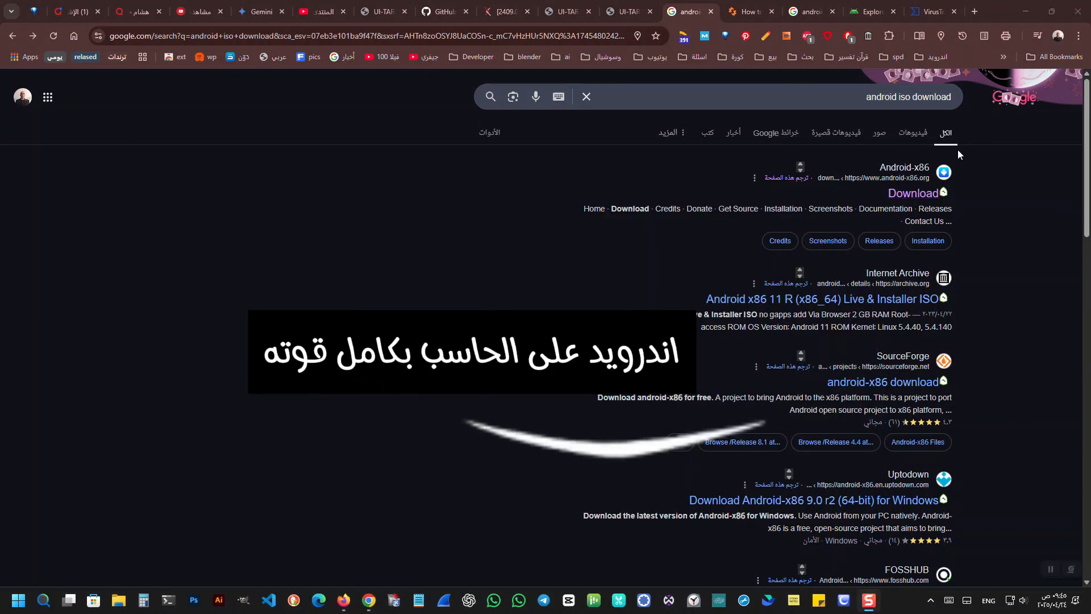
Open the Android-x86 Download page from the Google results for "android iso download".
double_click(879, 98)
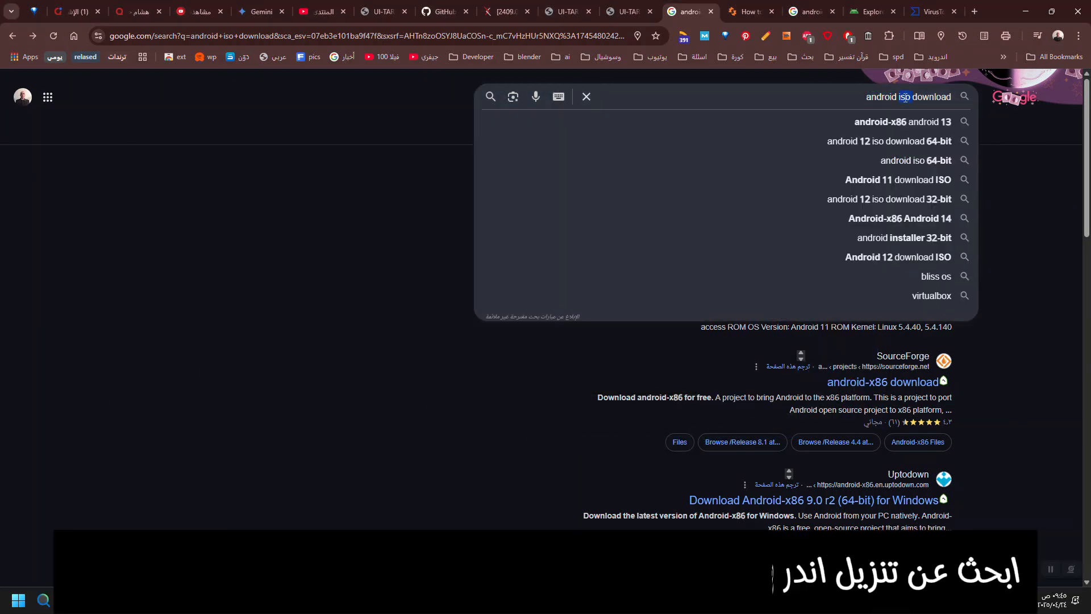
double_click(925, 98)
click(1029, 252)
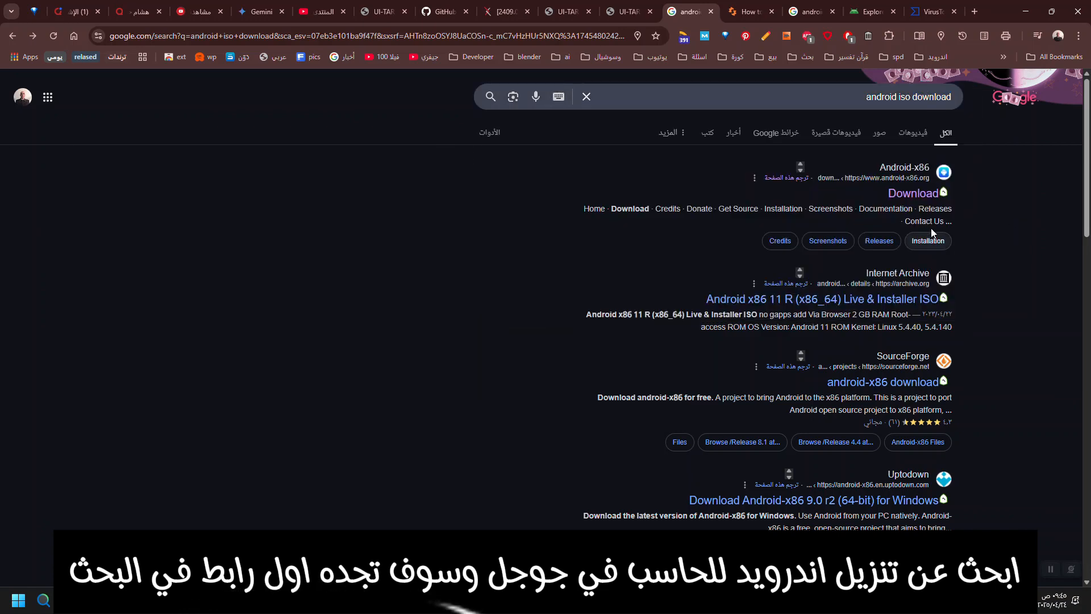
click(912, 195)
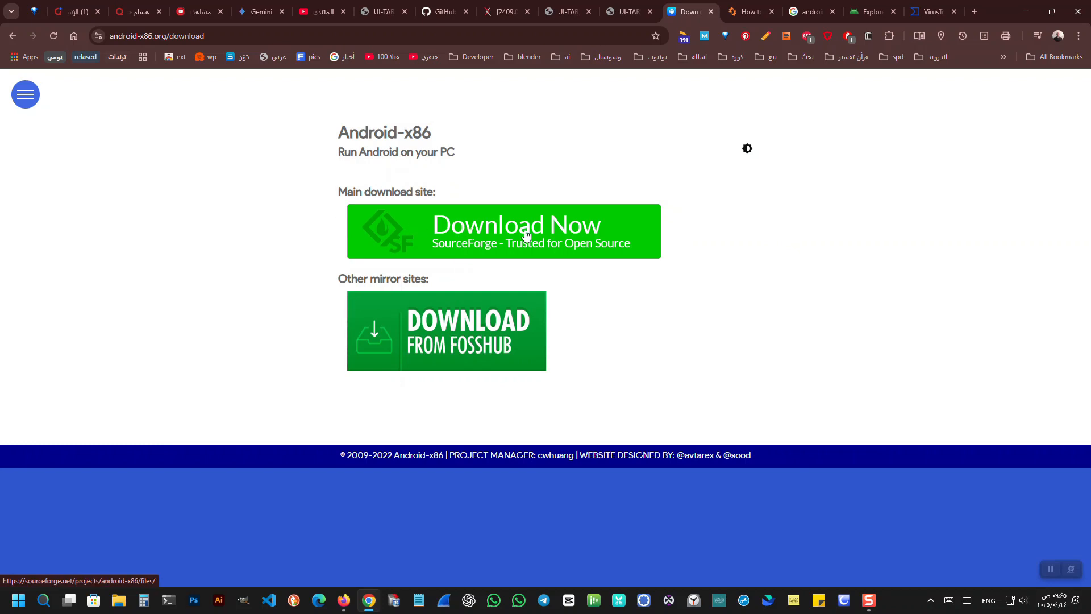
Open both the FossHub mirror and the SourceForge download source, and bring the FossHub page to the front.
right_click(493, 345)
click(551, 251)
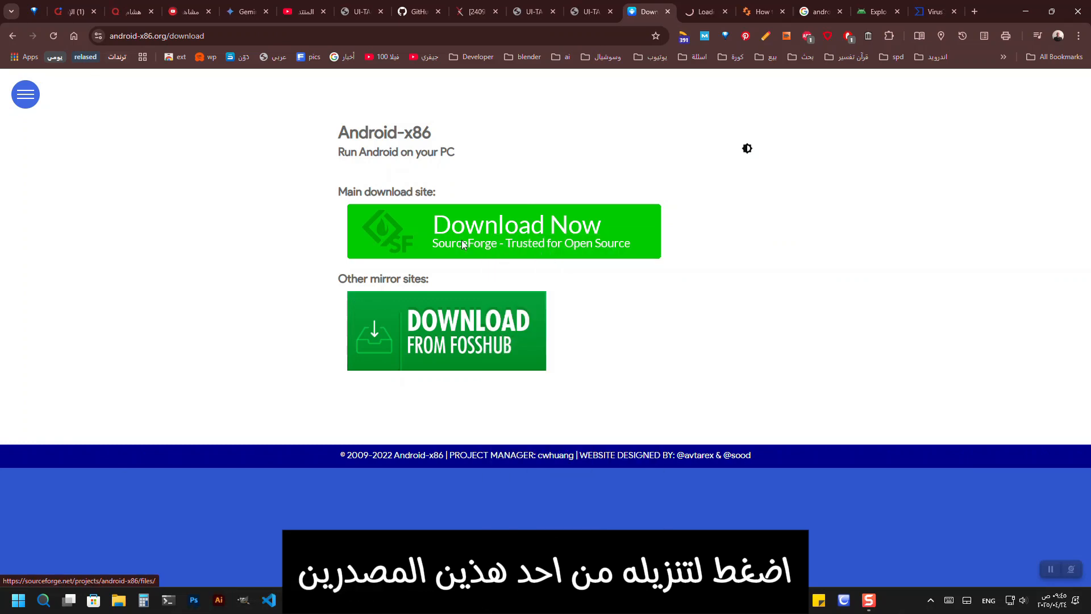
click(462, 243)
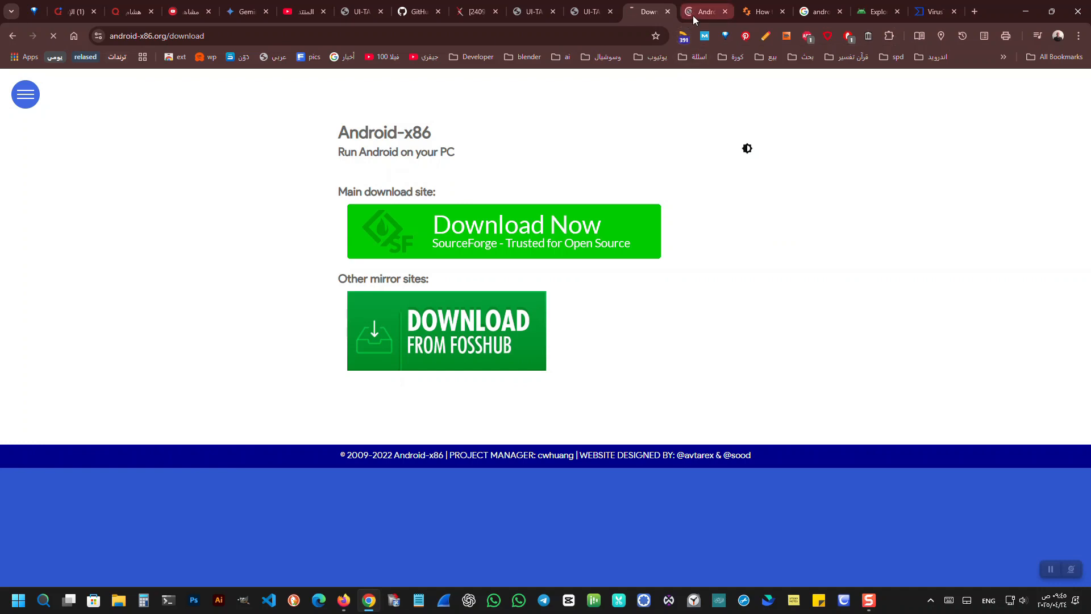
mouse_move(694, 12)
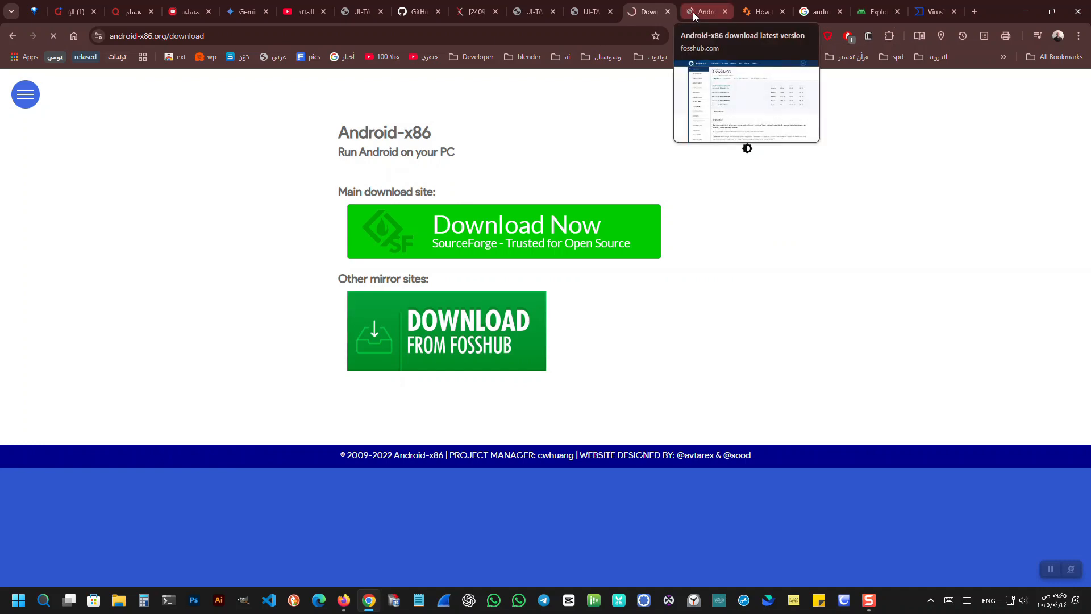
click(693, 12)
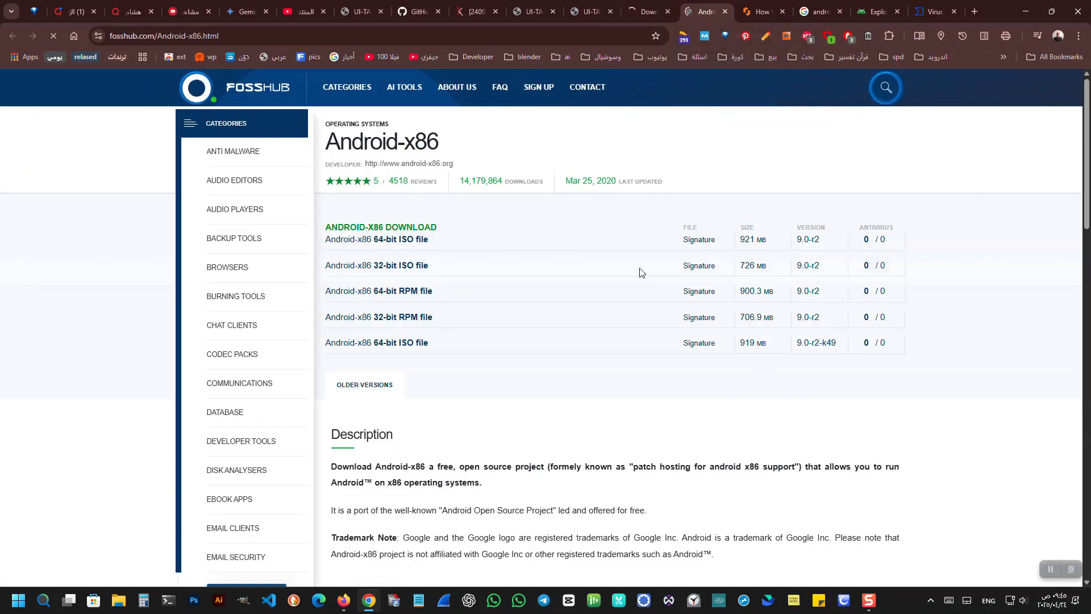
Download the Android-x86 64-bit ISO file, version 9.0-r2, from FossHub and check the recent downloads.
click(378, 241)
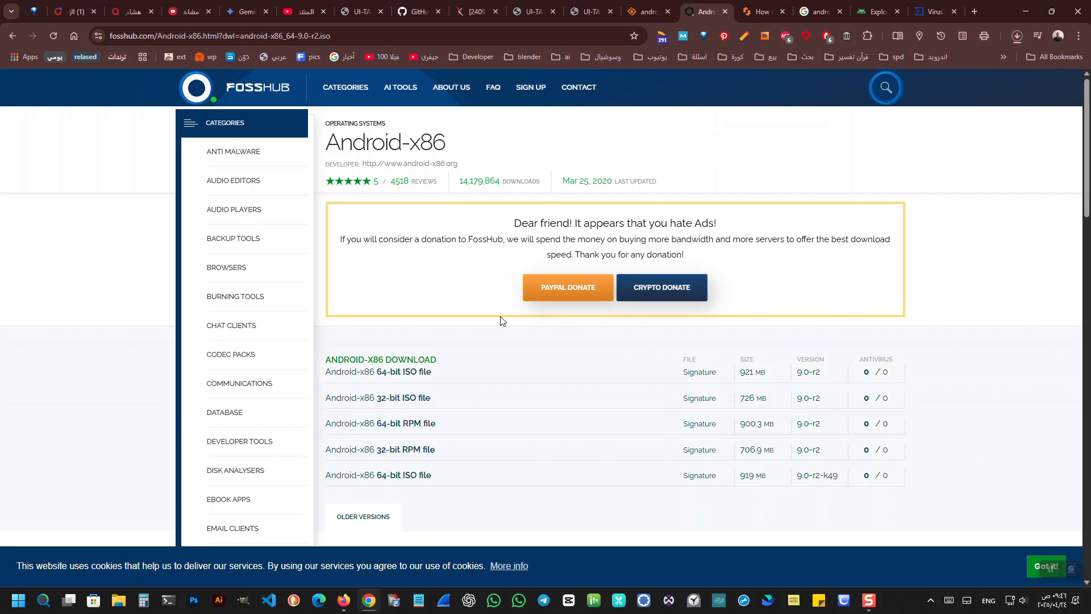
click(1016, 35)
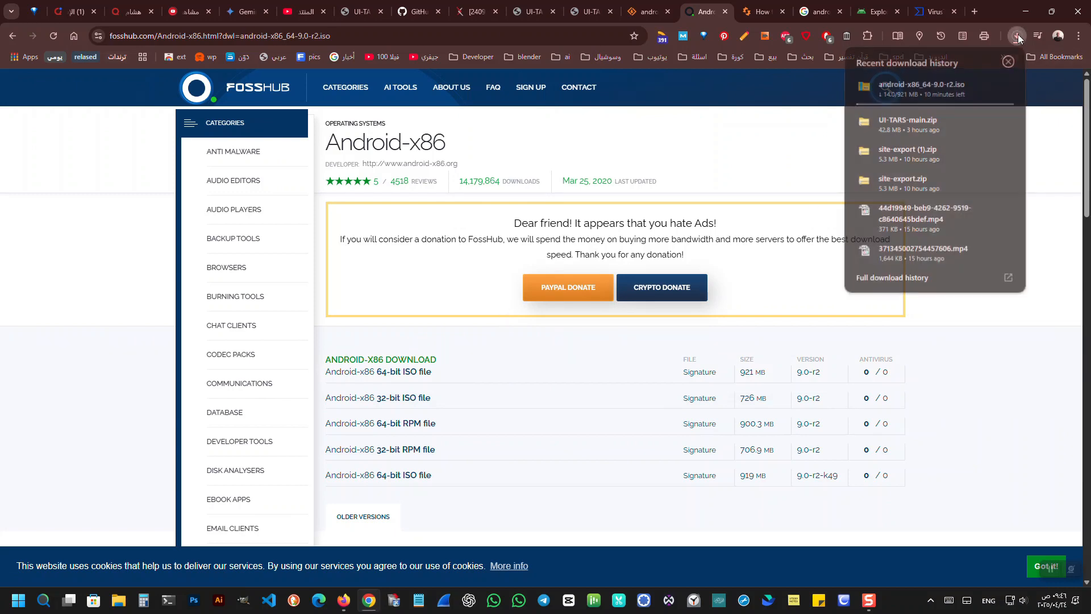
click(1017, 37)
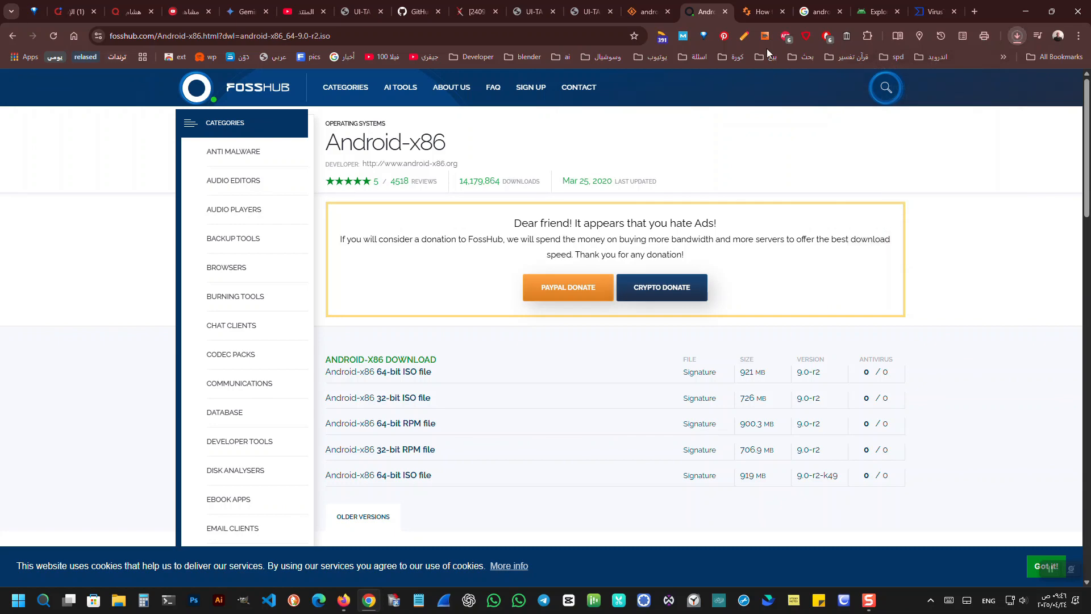
Search Google for "vmware download" in a new browser tab.
click(972, 15)
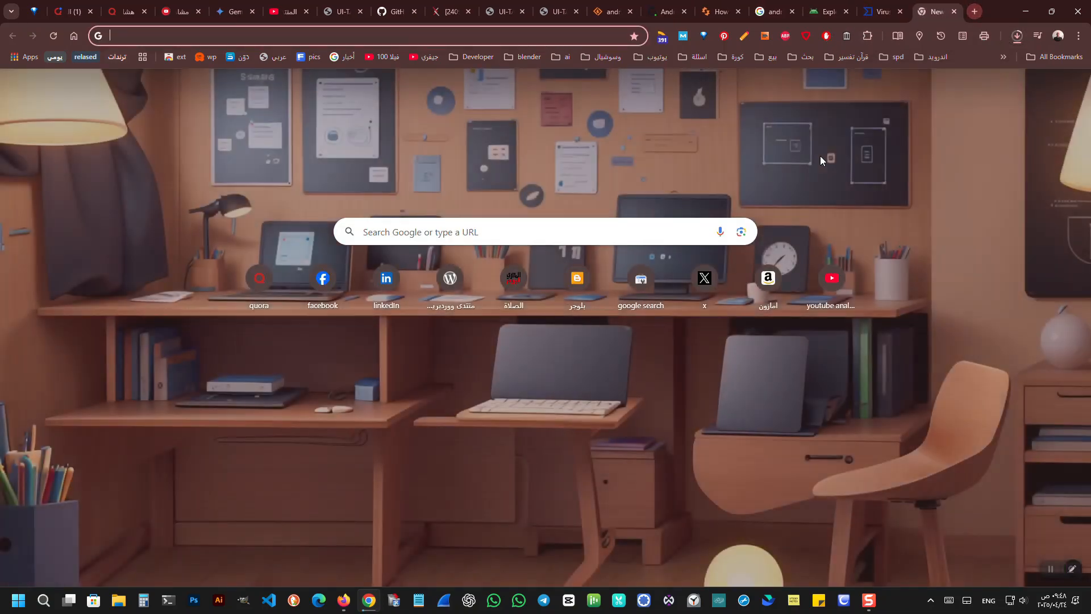
text(vm)
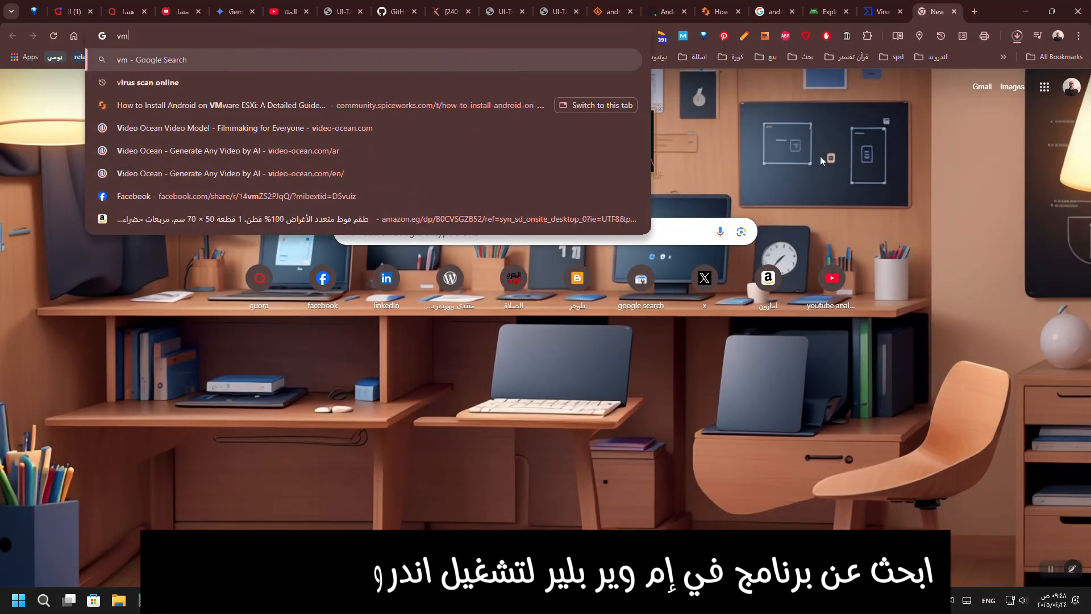
text(ware)
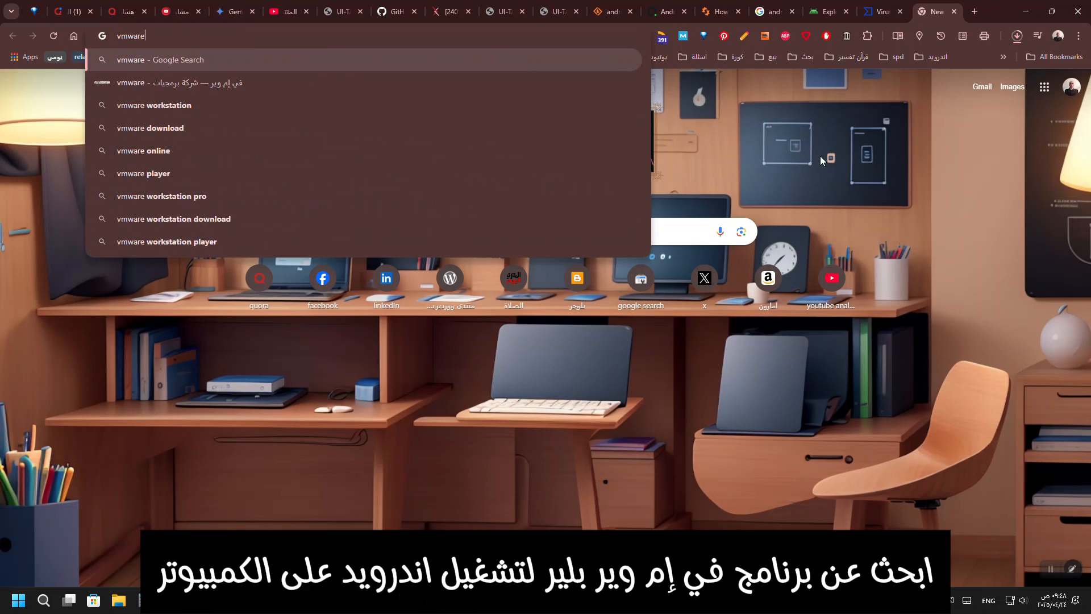
key(Down)
key(Down)
key(Down)
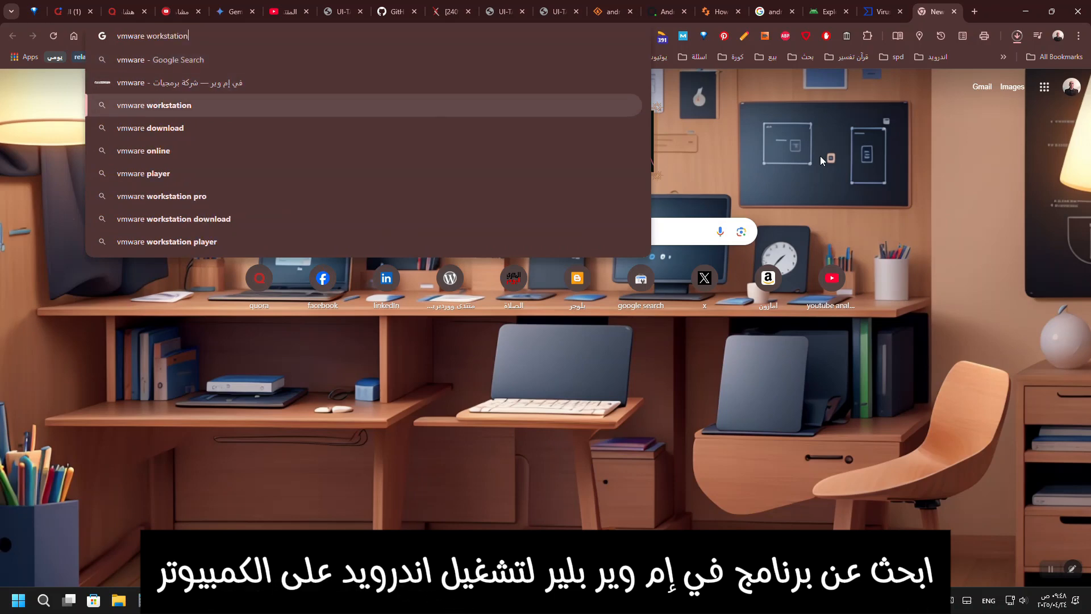
key(Return)
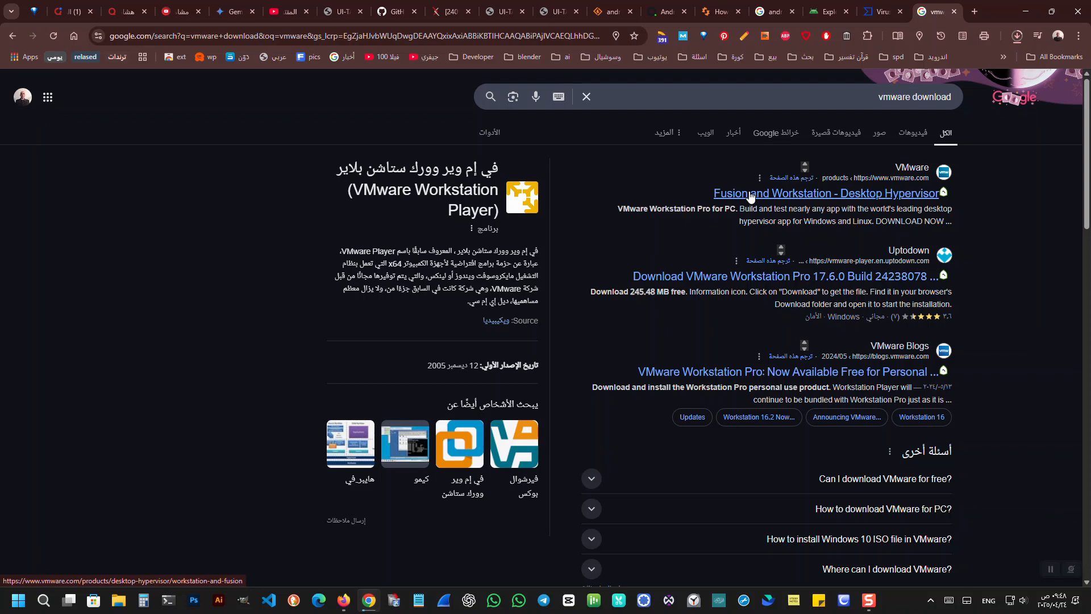
Open VMware's Fusion and Workstation page from the results and follow its download link to the Broadcom support portal.
click(750, 195)
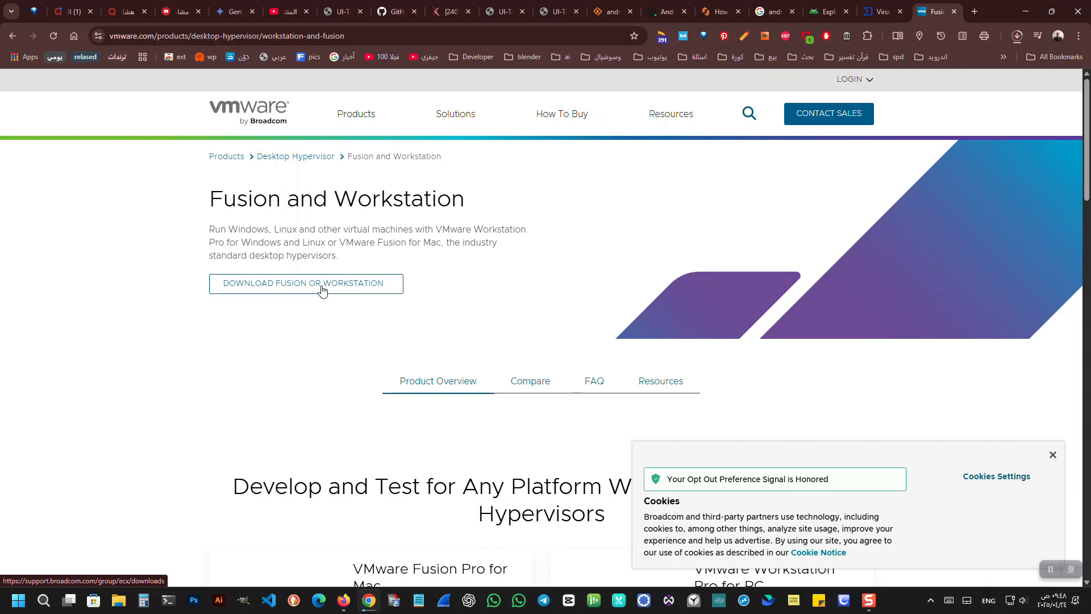
right_click(368, 116)
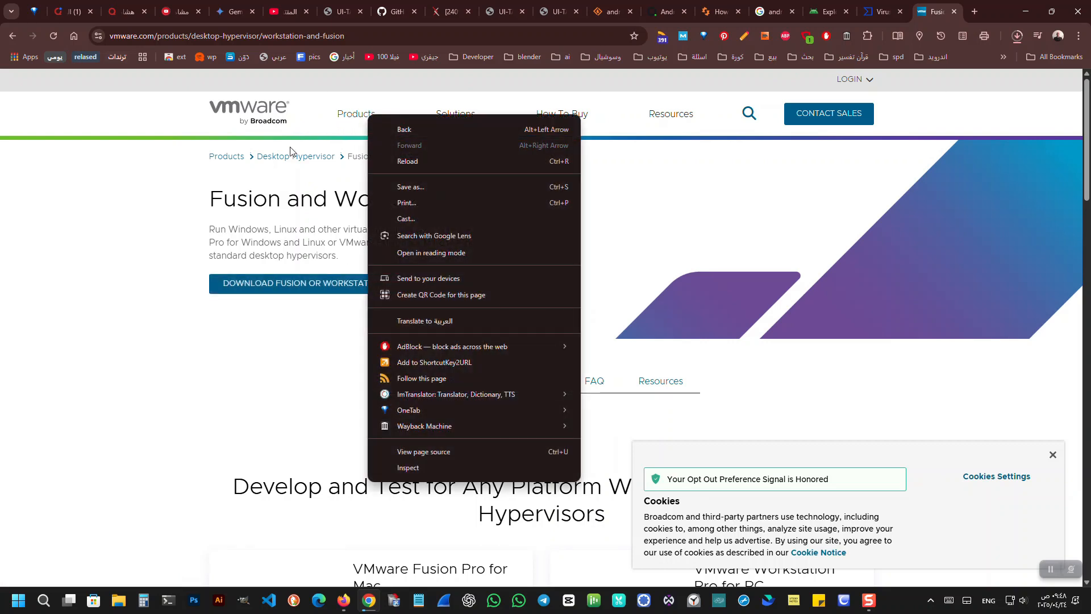
click(137, 172)
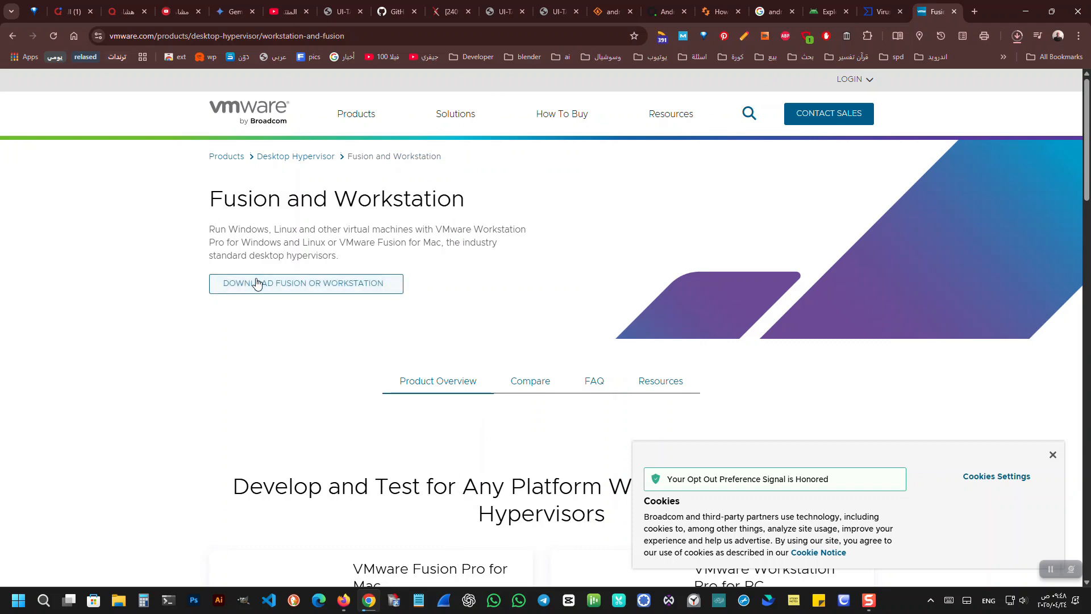
scroll(257, 283, down, 3)
scroll(257, 282, down, 2)
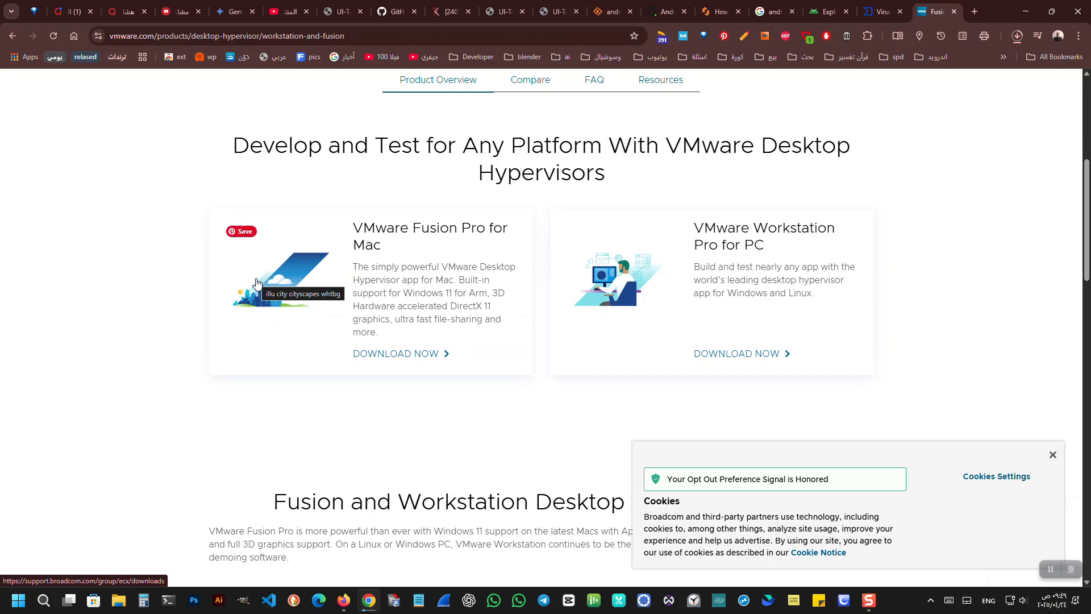
scroll(256, 282, down, 5)
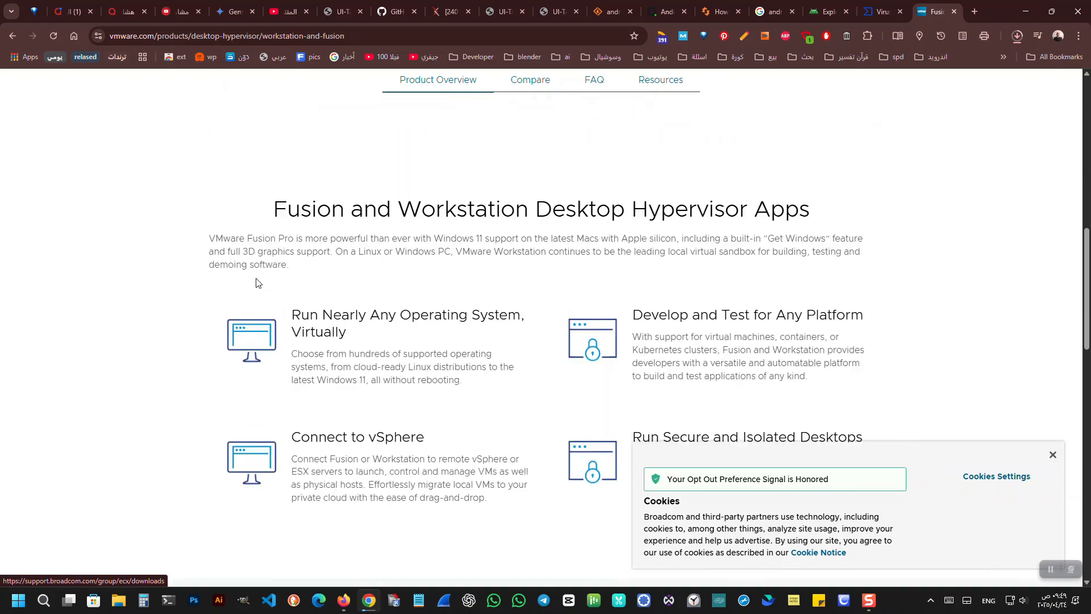
scroll(257, 283, up, 3)
scroll(257, 282, up, 7)
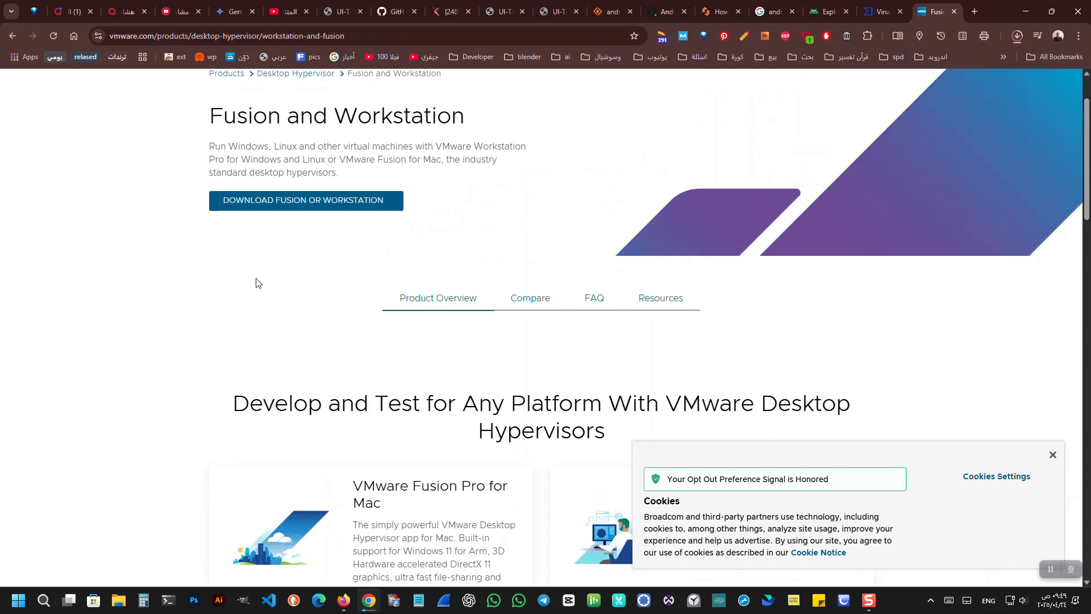
click(297, 236)
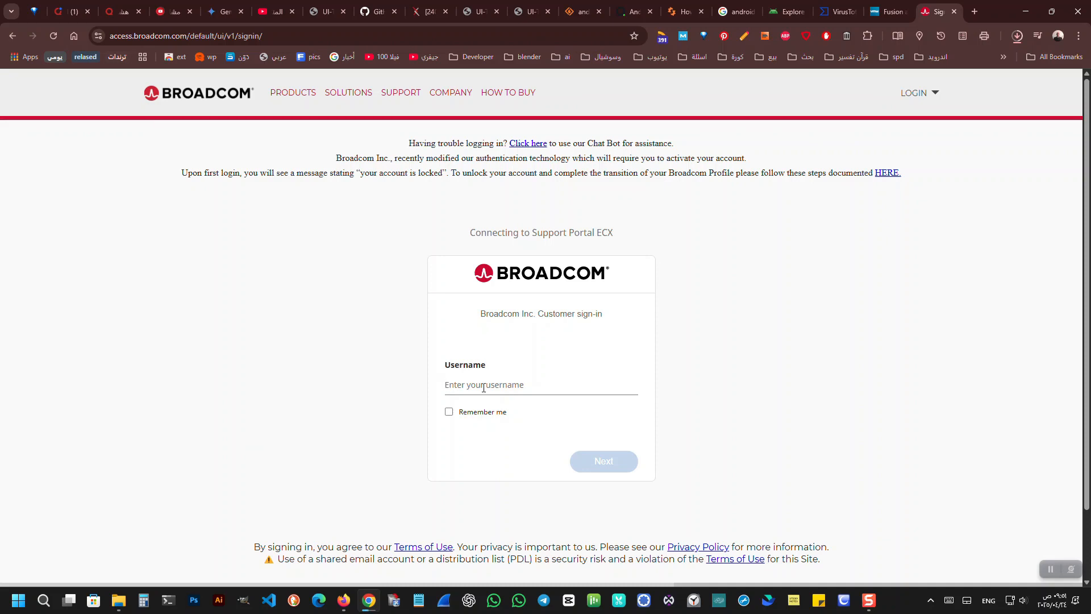
Open the Broadcom account registration and fill in the account's email address.
click(939, 97)
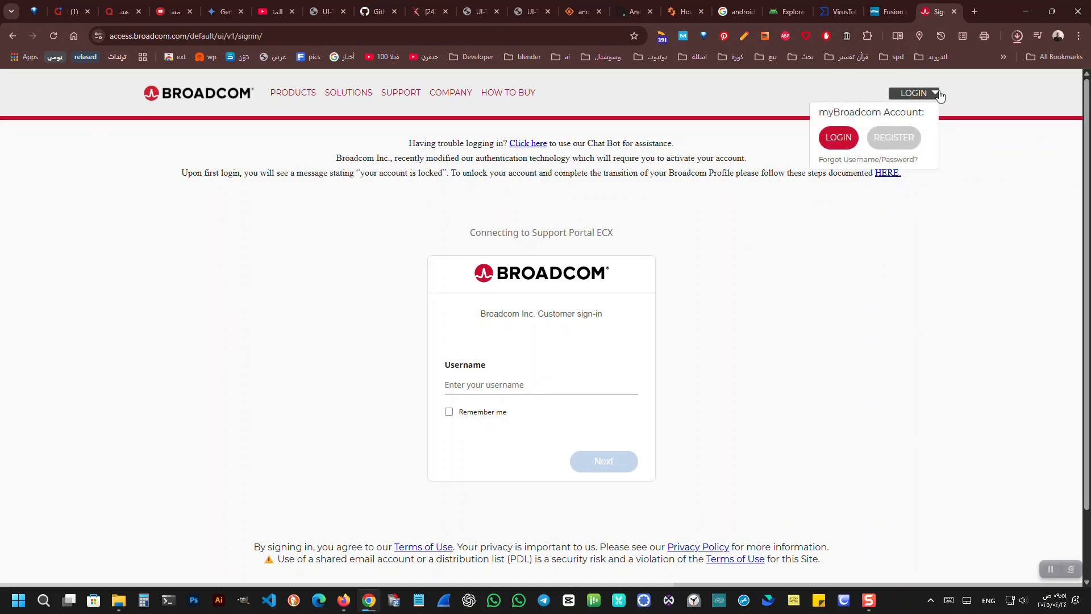
click(912, 137)
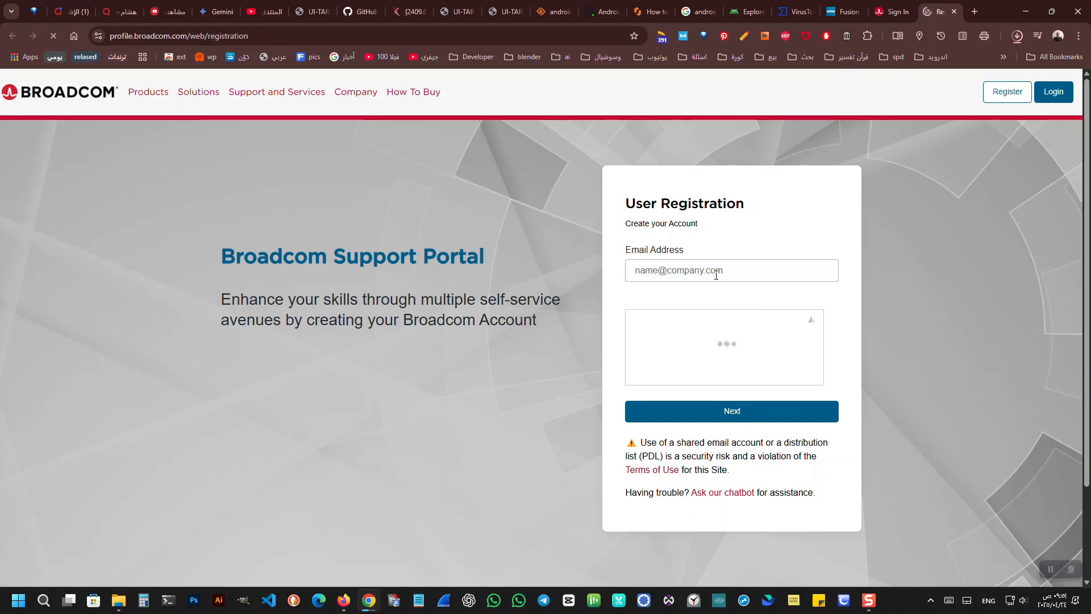
click(672, 272)
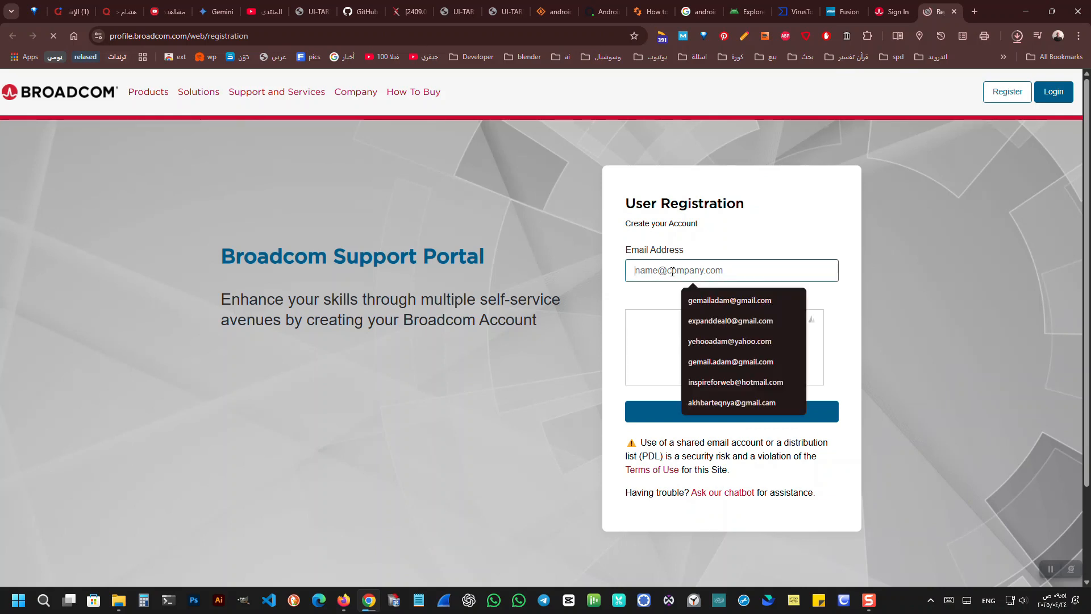
click(704, 295)
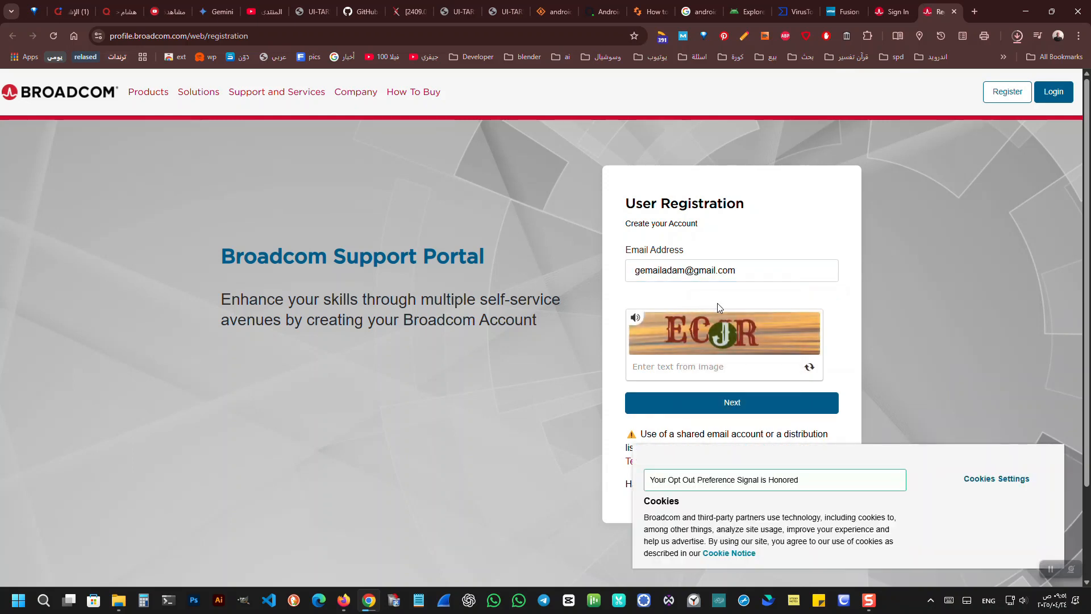
Enter the captcha text from the image and submit the email address for registration.
click(696, 371)
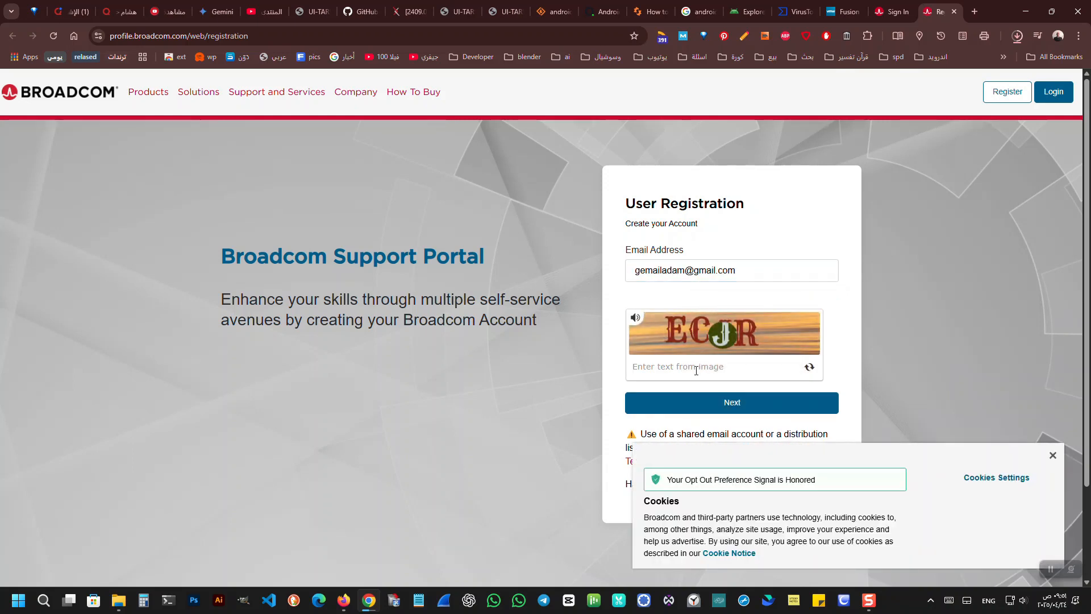
text(EV)
key(BackSpace)
text(CJR)
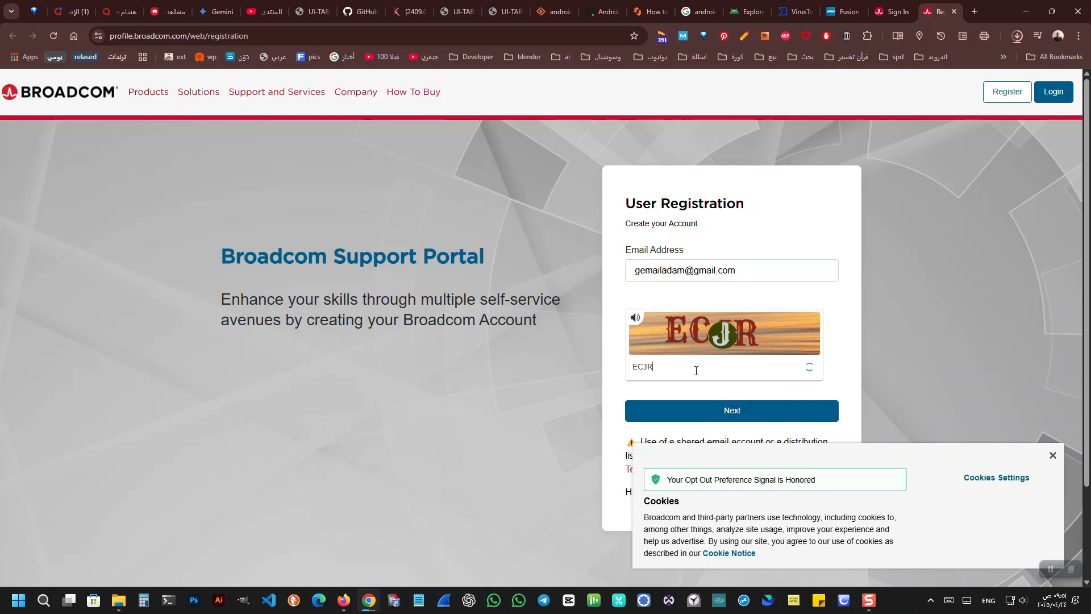
click(699, 414)
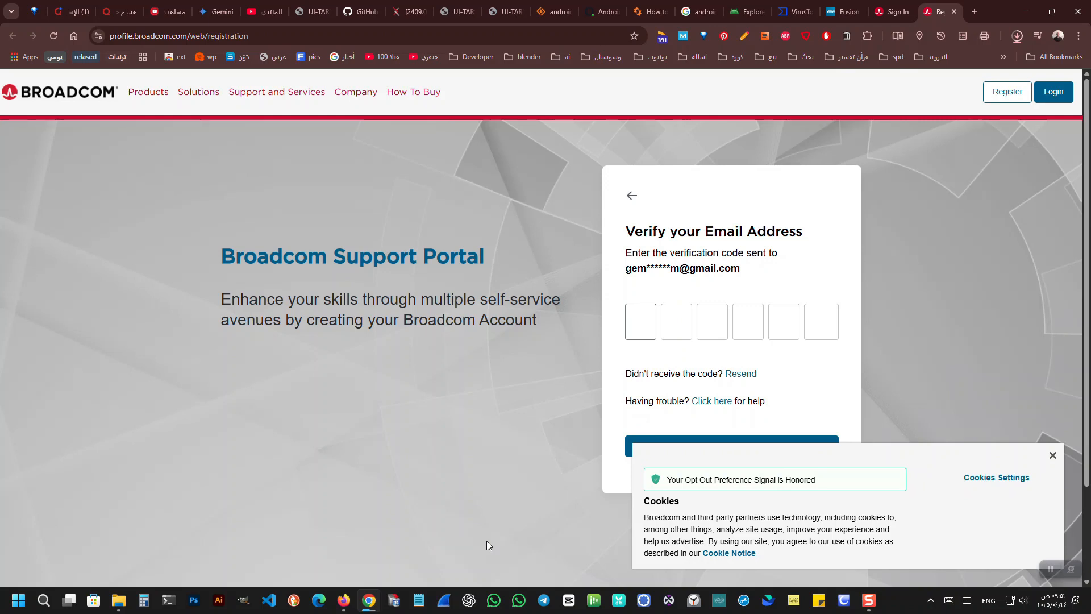
Enter the emailed verification code and set the job title to Engineer in the registration form.
text(2)
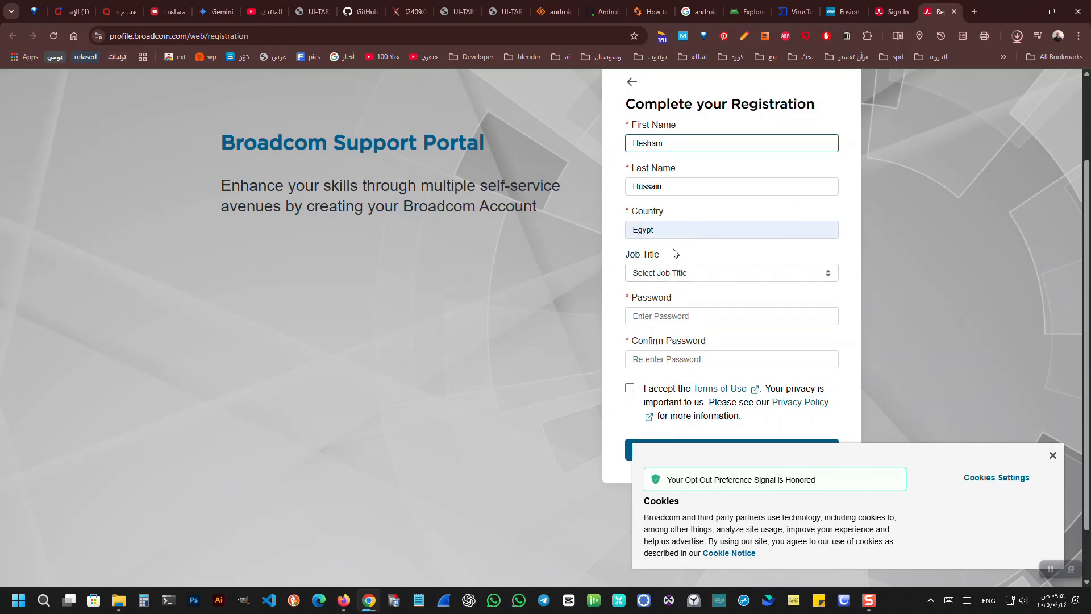
click(672, 273)
click(660, 341)
Replace the suggested strong password with an own account password and repeat it in the confirmation field.
click(663, 314)
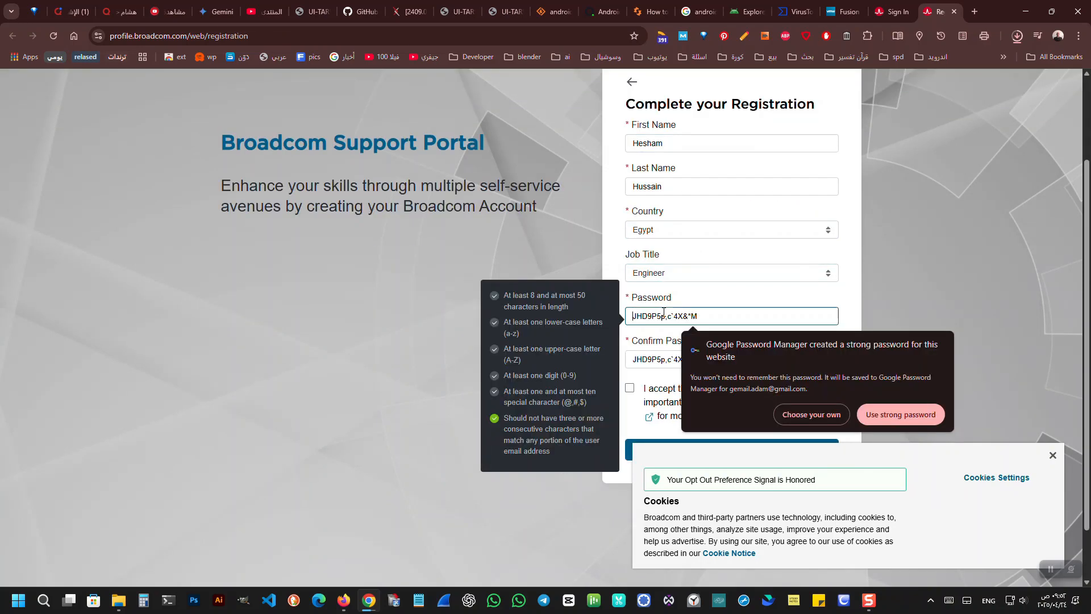
click(791, 416)
text(*****)
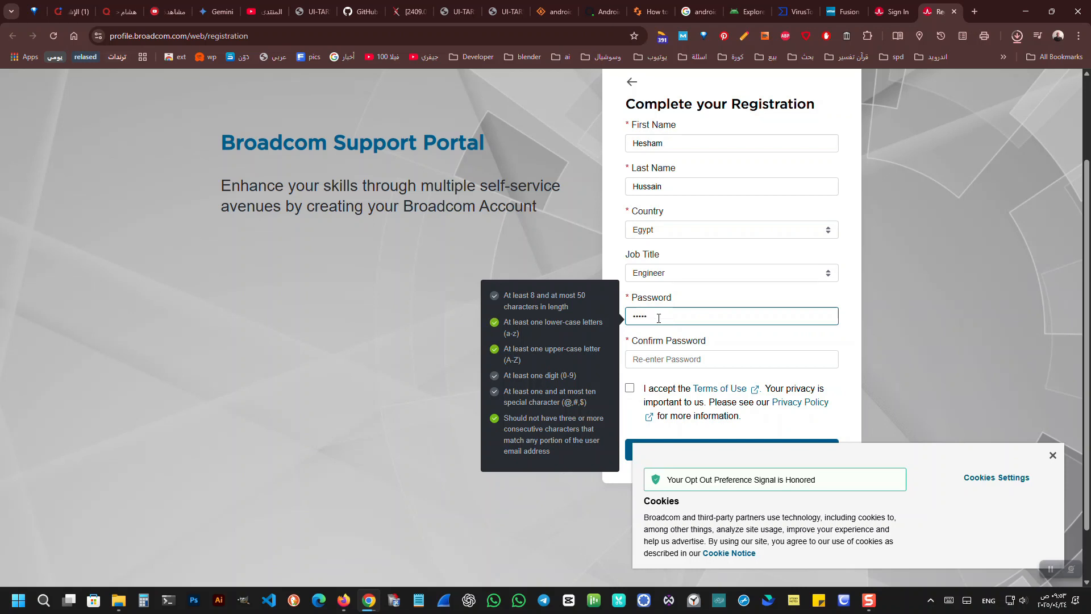
text(*****)
text(•)
key(BackSpace)
key(BackSpace)
key(BackSpace)
text(•••••••••)
click(660, 360)
text(•••)
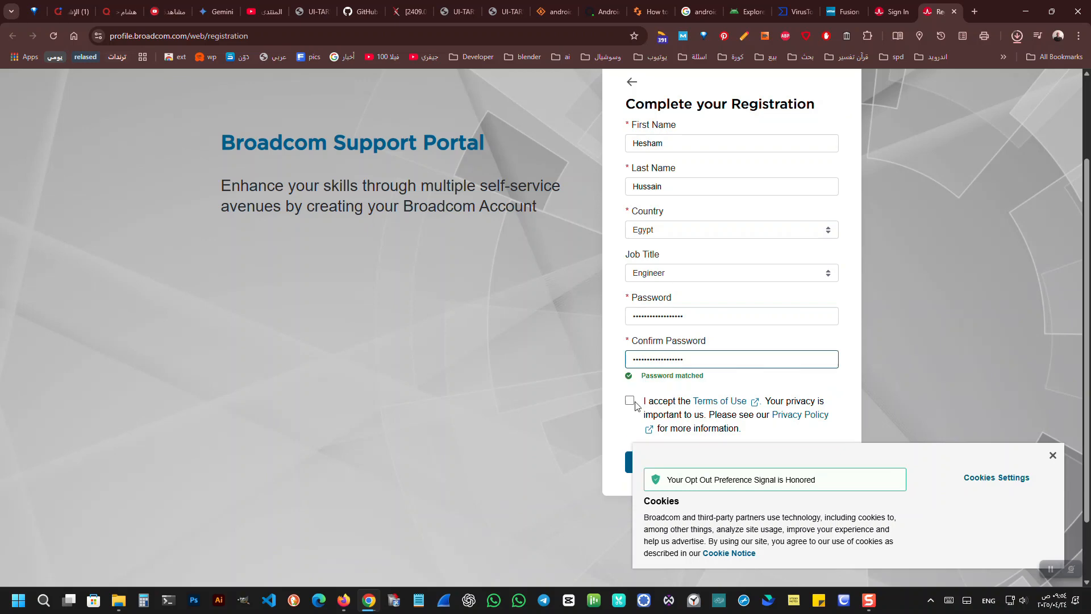
Accept the Terms of Use and submit the Broadcom account registration.
click(630, 402)
scroll(676, 398, down, 2)
click(677, 386)
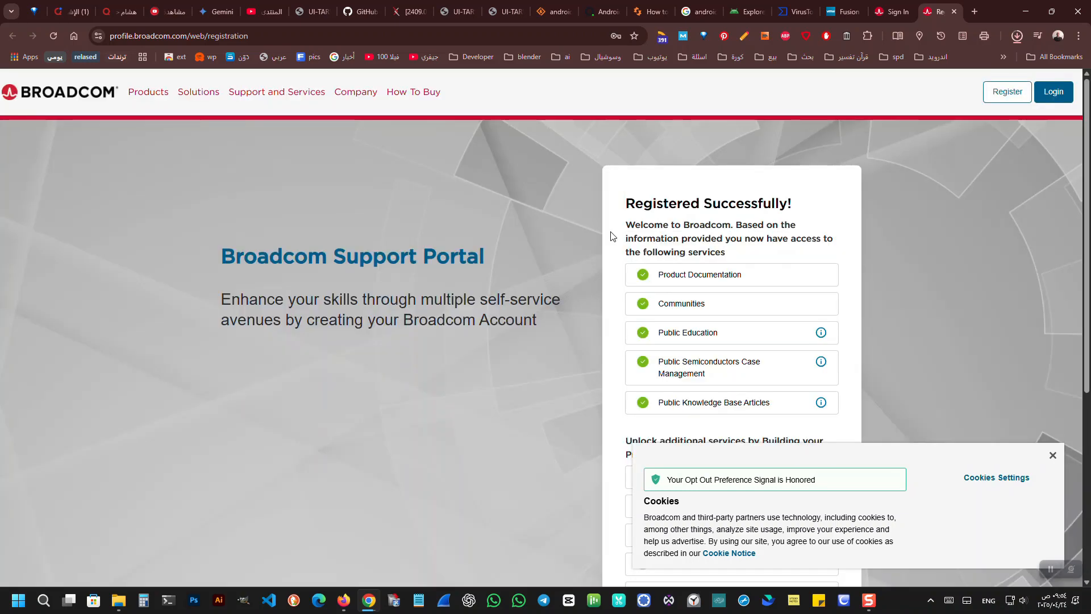
scroll(725, 178, down, 5)
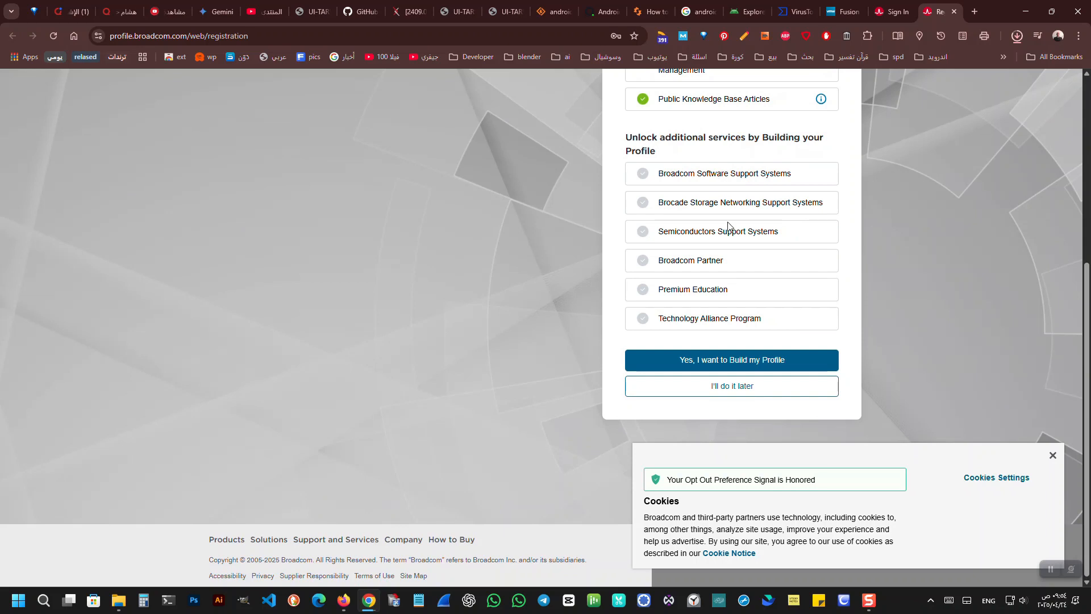
Postpone building the Broadcom profile and submit the account username on the support portal login page.
click(732, 387)
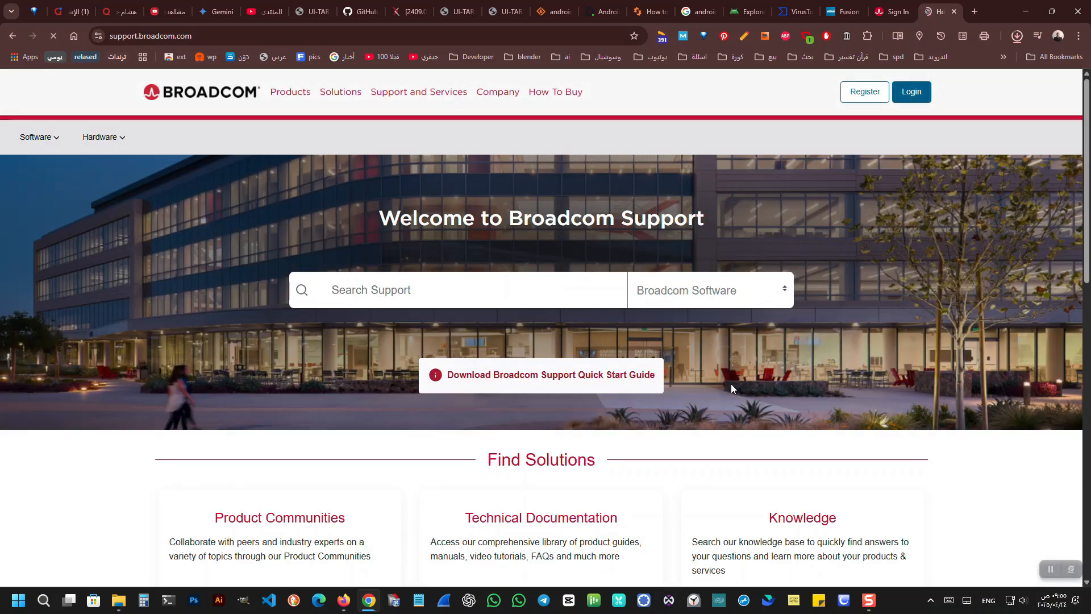
click(912, 92)
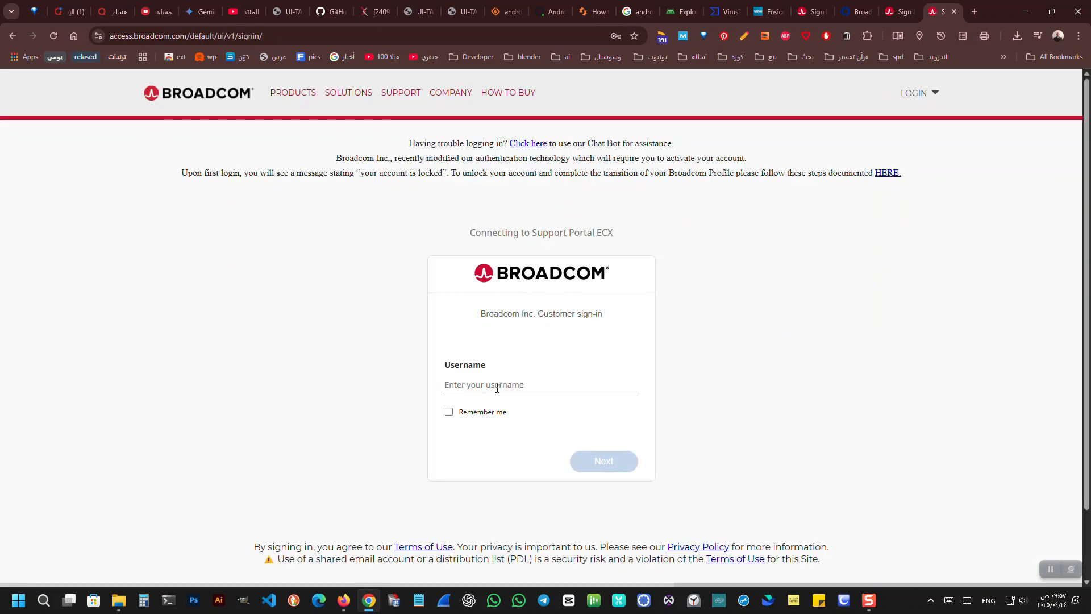
click(497, 389)
click(508, 411)
click(482, 416)
click(595, 468)
Fill in the saved account password and sign in to the Broadcom support portal.
click(527, 402)
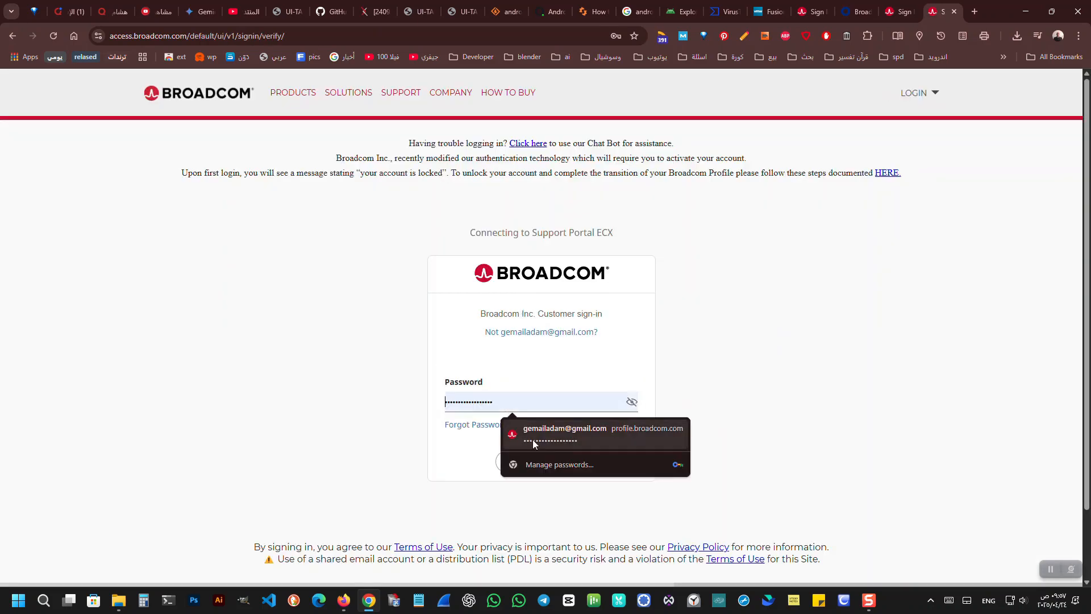
click(533, 440)
click(603, 459)
click(598, 213)
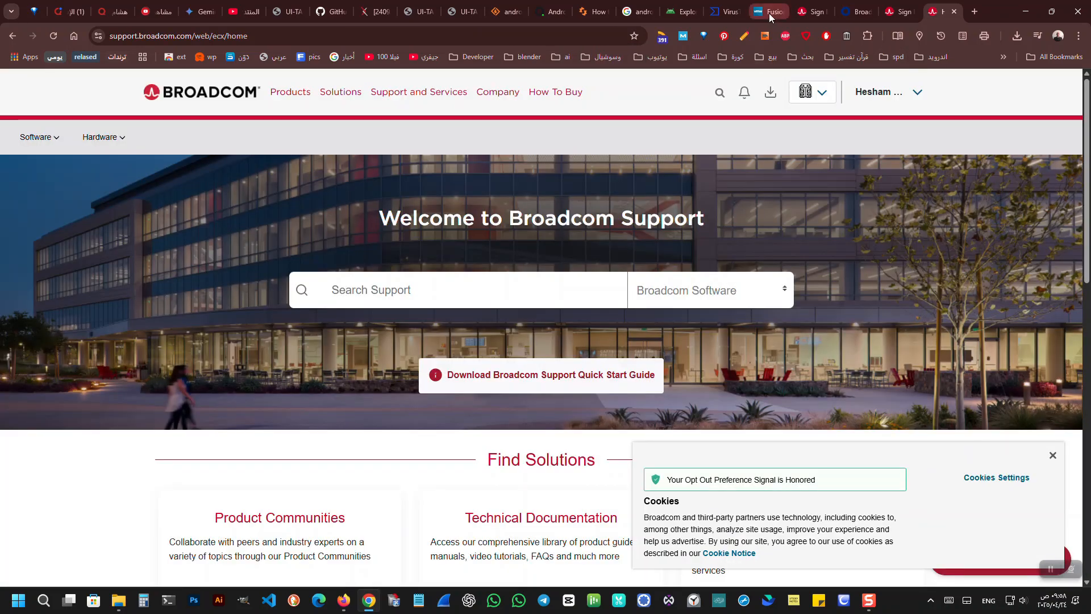
Open the Free Downloads list from the My Downloads page and choose VMware Workstation Player.
click(771, 12)
click(720, 303)
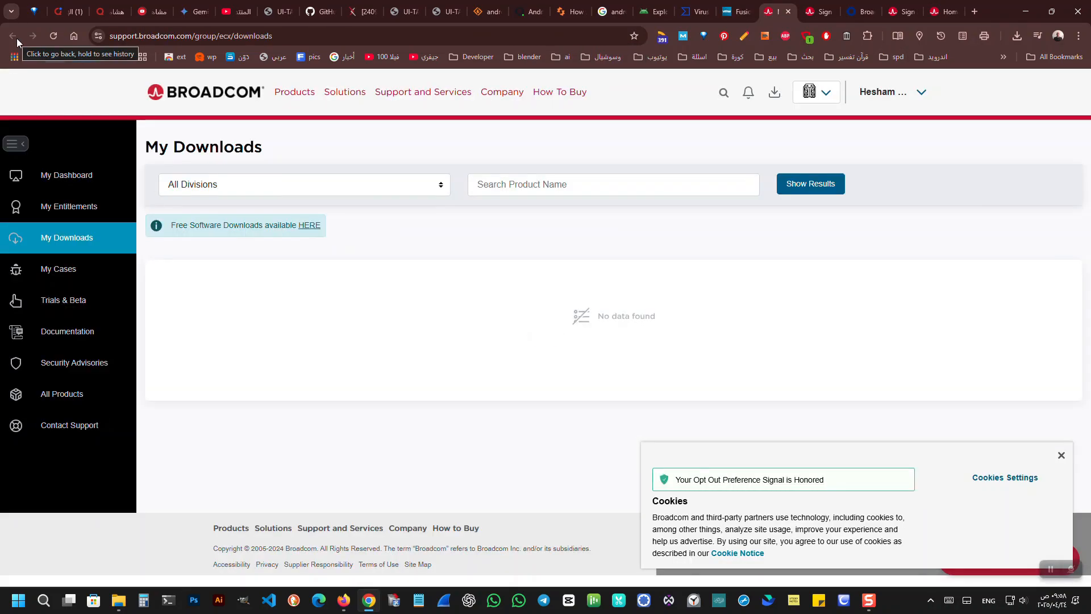
click(309, 226)
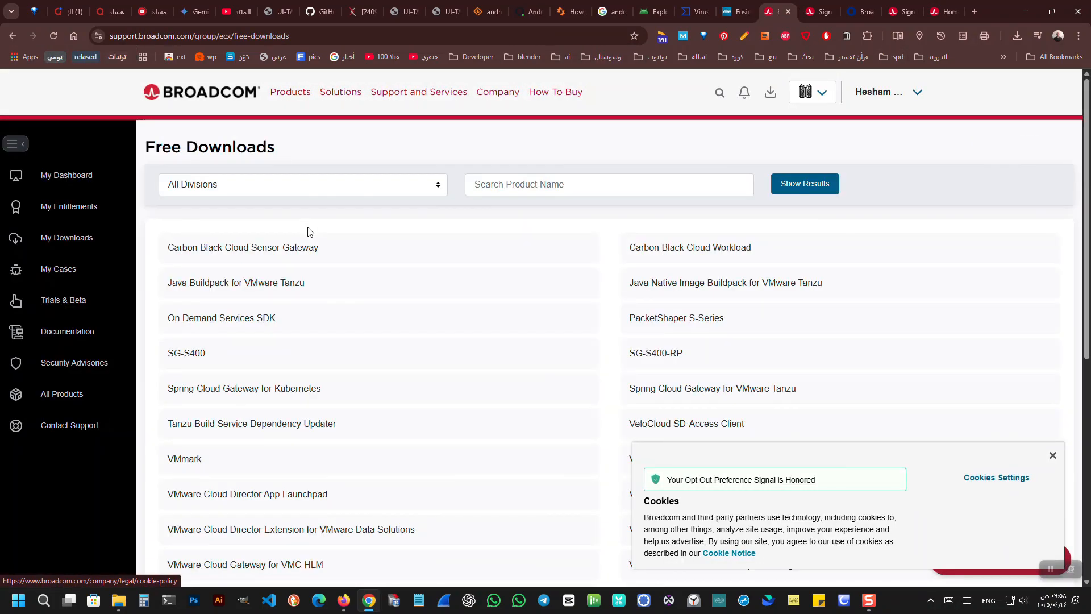
scroll(222, 455, down, 2)
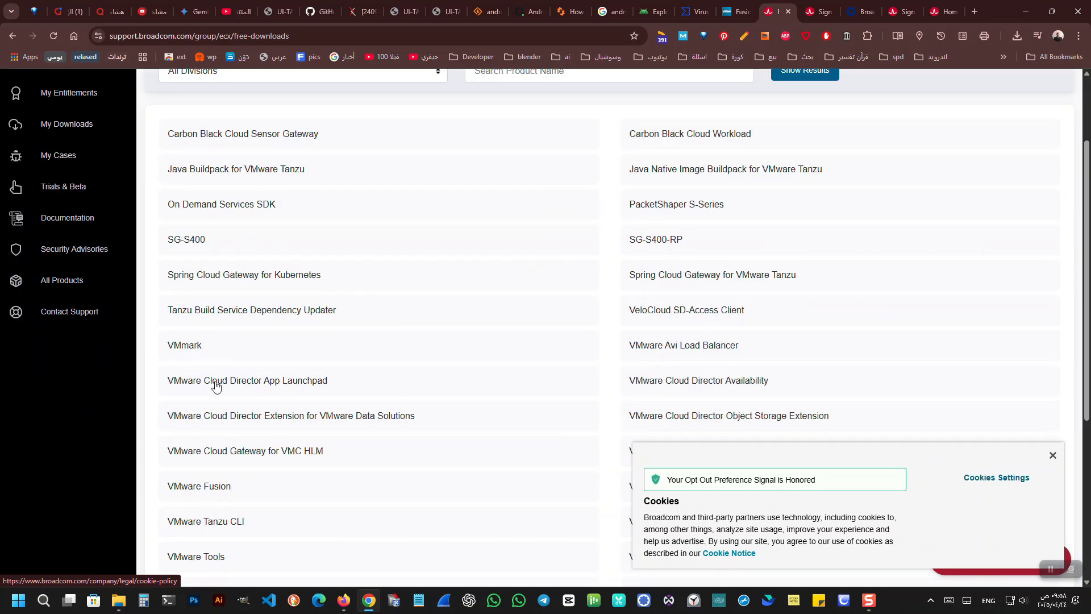
scroll(216, 385, down, 3)
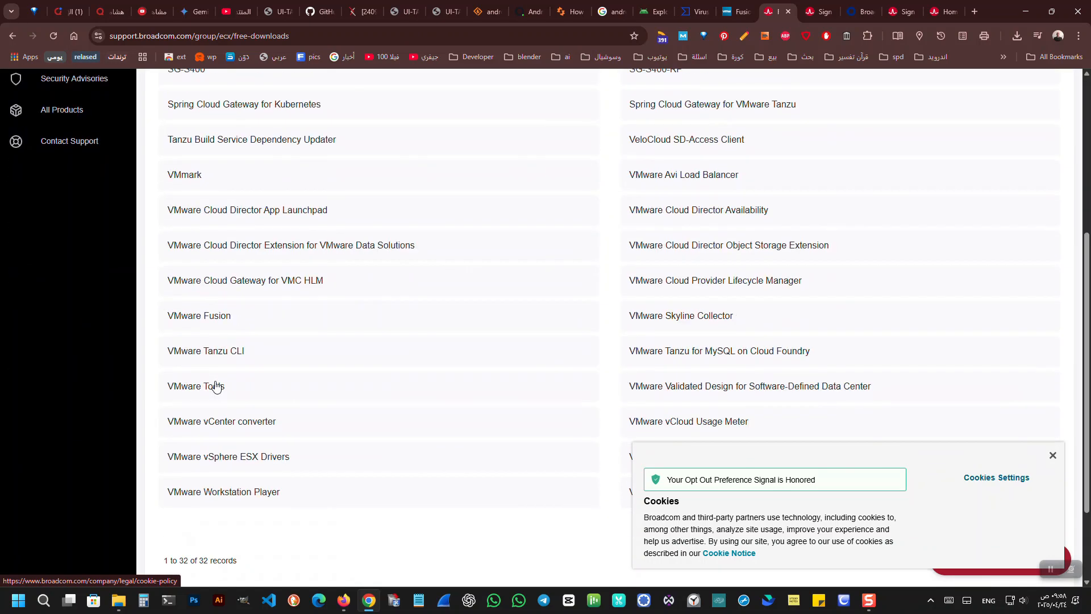
click(247, 499)
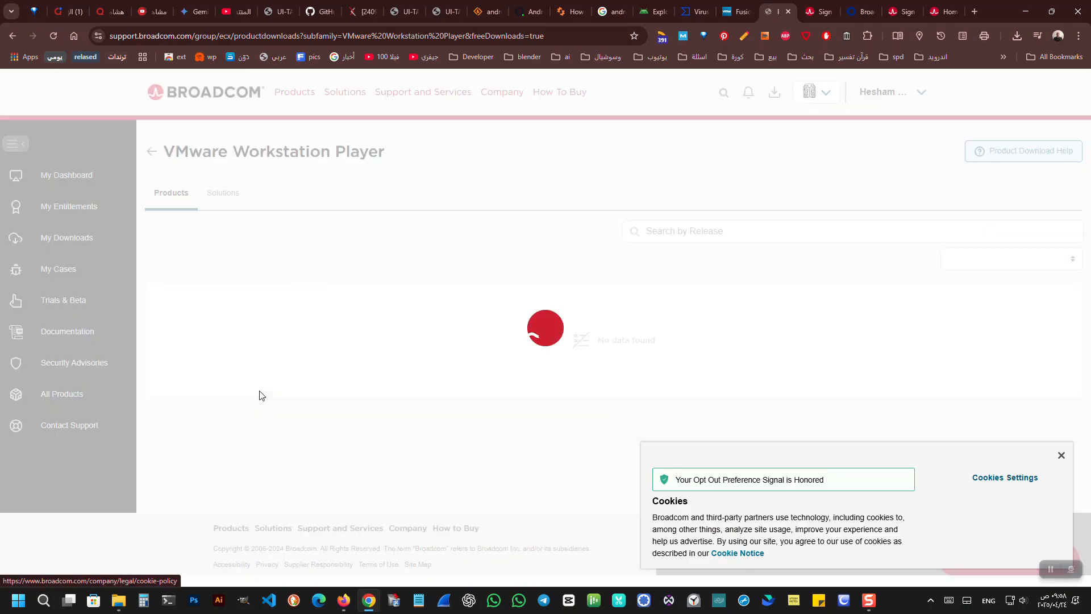
Open the files of the VMware Workstation 16.2.2 Player release and agree to the Terms and Conditions.
click(263, 312)
click(206, 380)
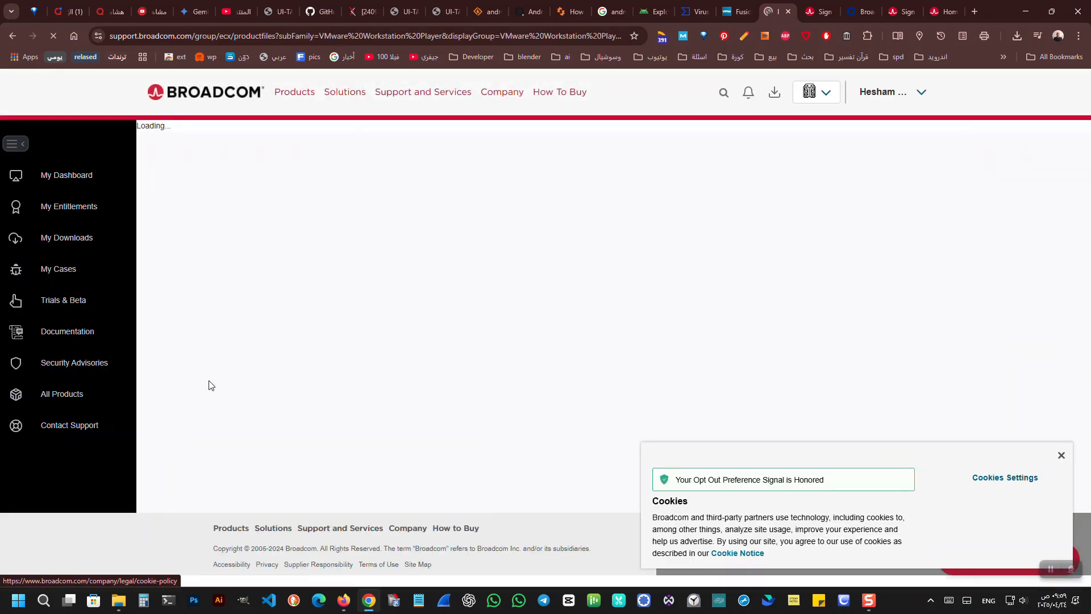
click(149, 267)
scroll(886, 379, down, 1)
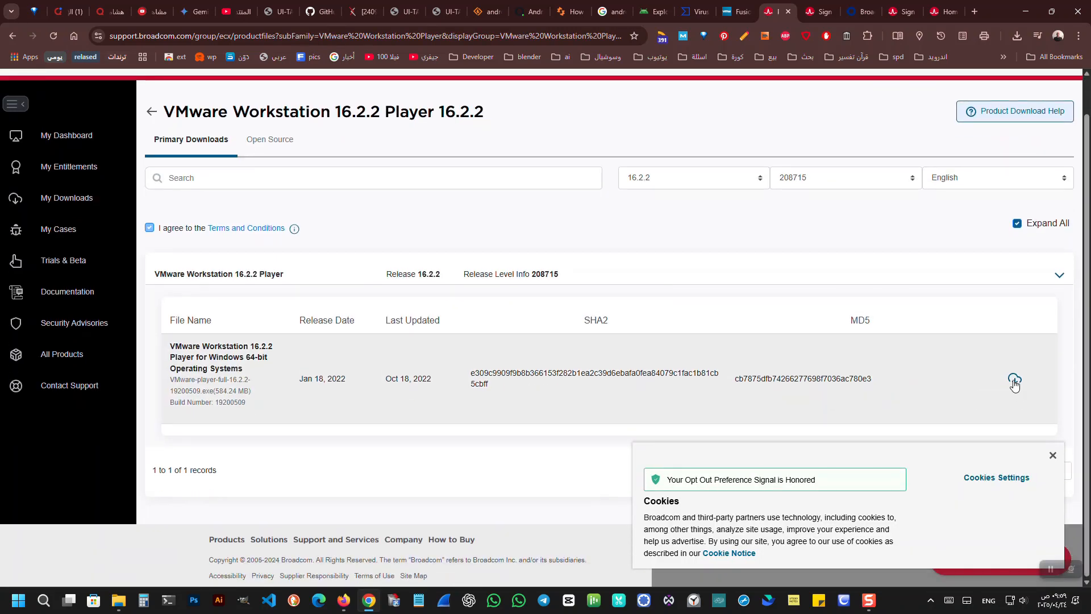
Download the VMware Workstation 16.2.2 Player installer for Windows 64-bit Operating Systems.
click(1015, 379)
click(665, 361)
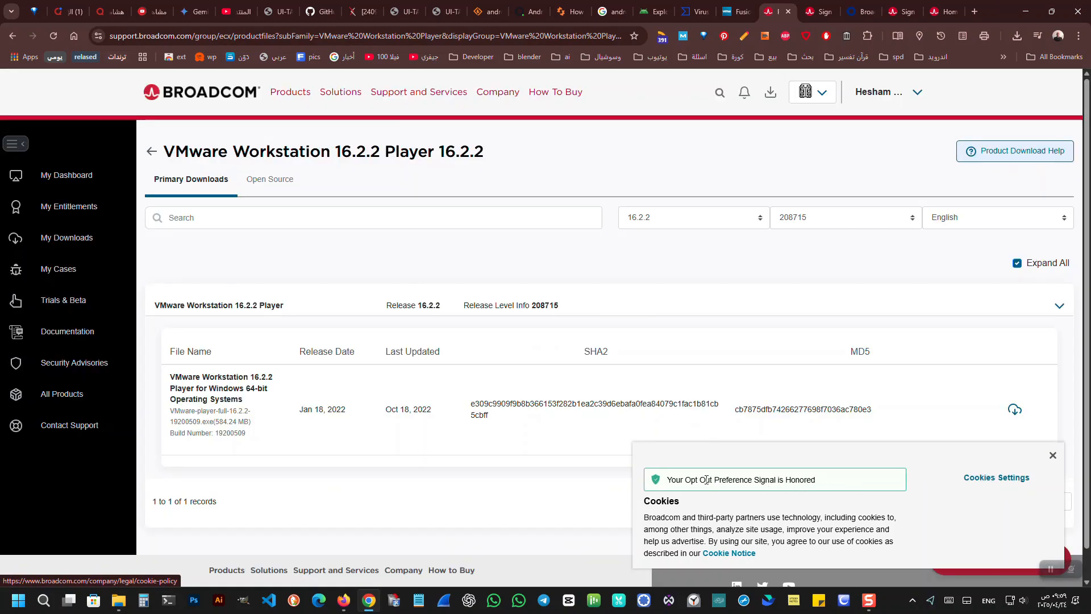
click(1016, 414)
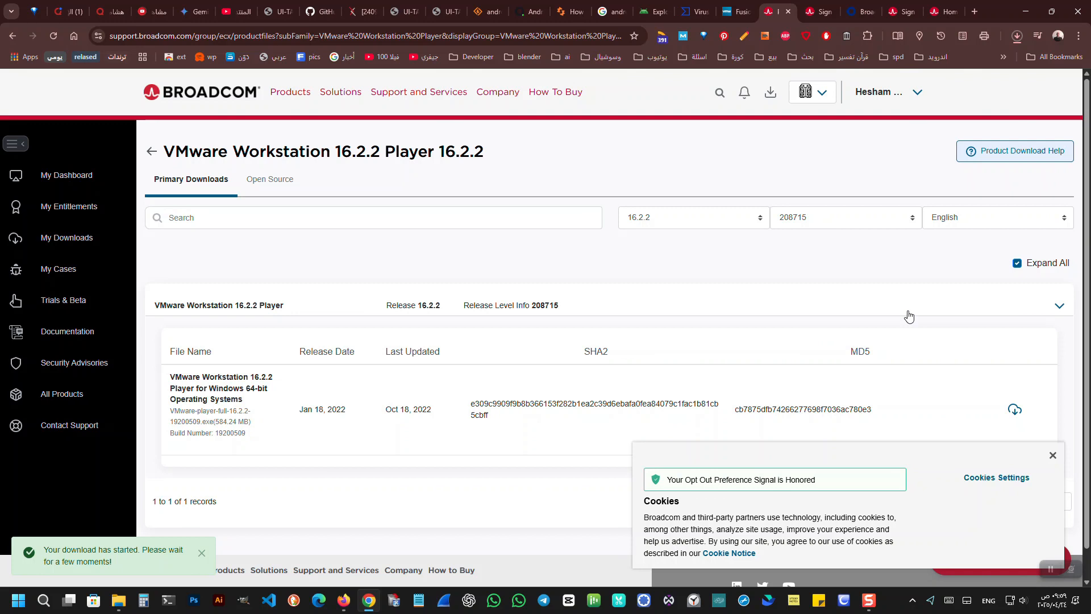
click(1017, 36)
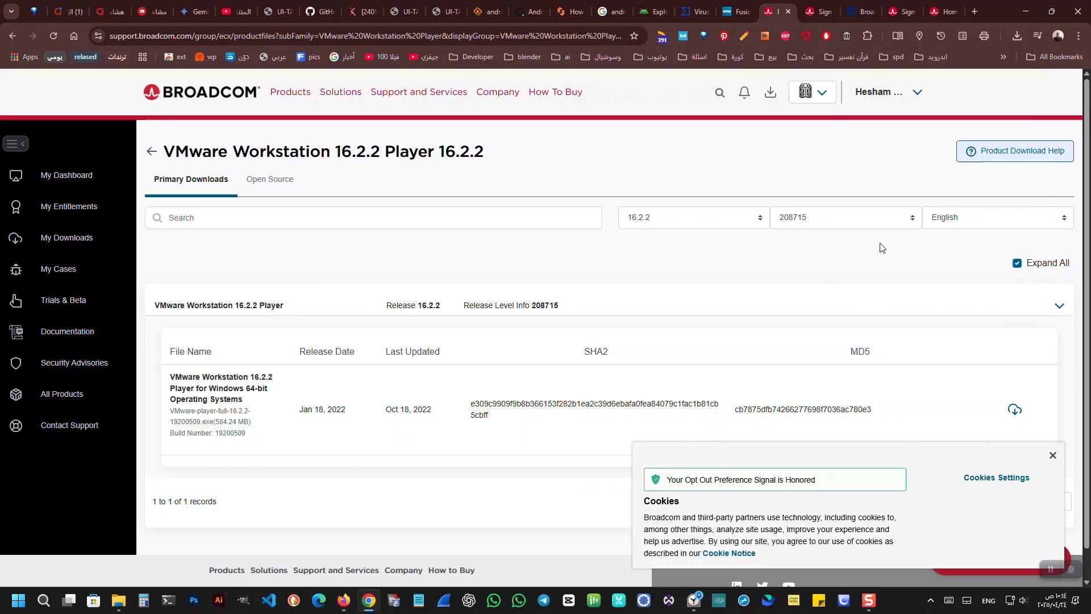
Show the downloaded VMware Player 16.2.2 installer in the Downloads folder and run it.
click(1017, 36)
click(1021, 88)
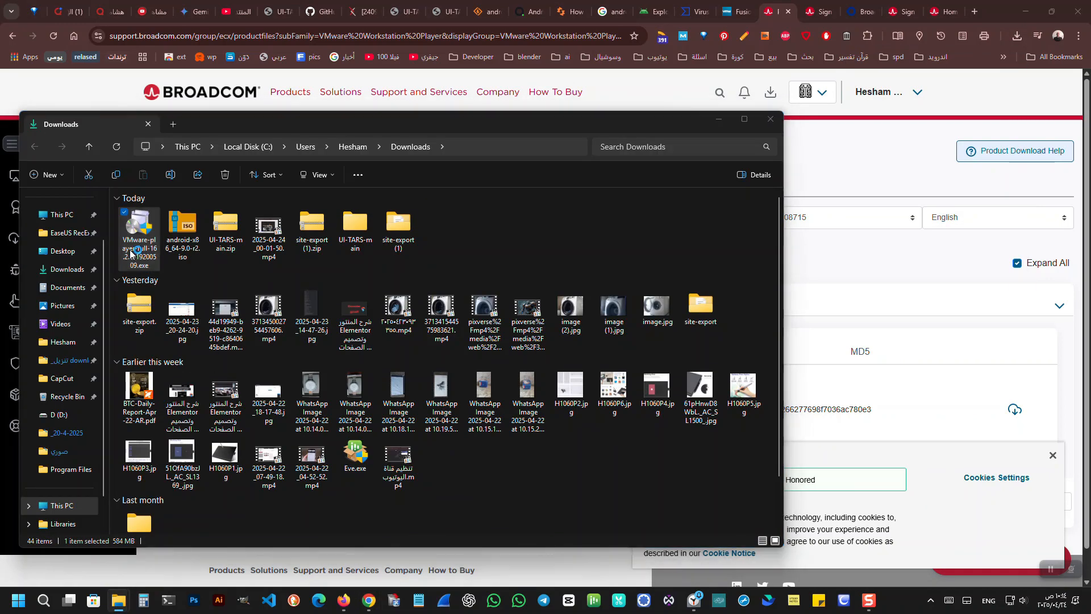
double_click(130, 254)
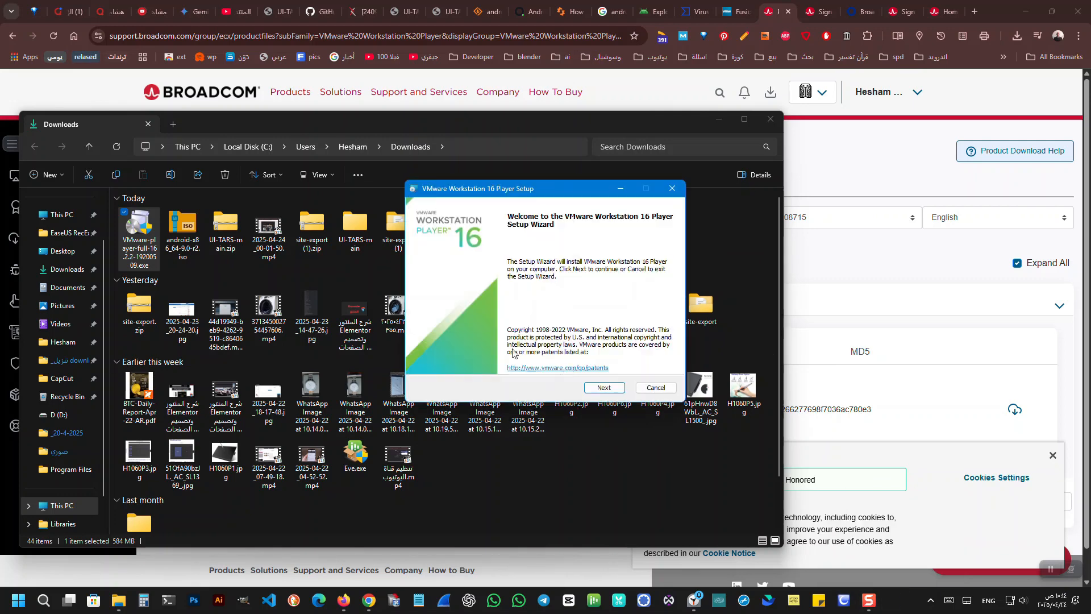
Proceed past the setup wizard's welcome page and accept the license agreement.
click(600, 388)
click(490, 364)
click(595, 388)
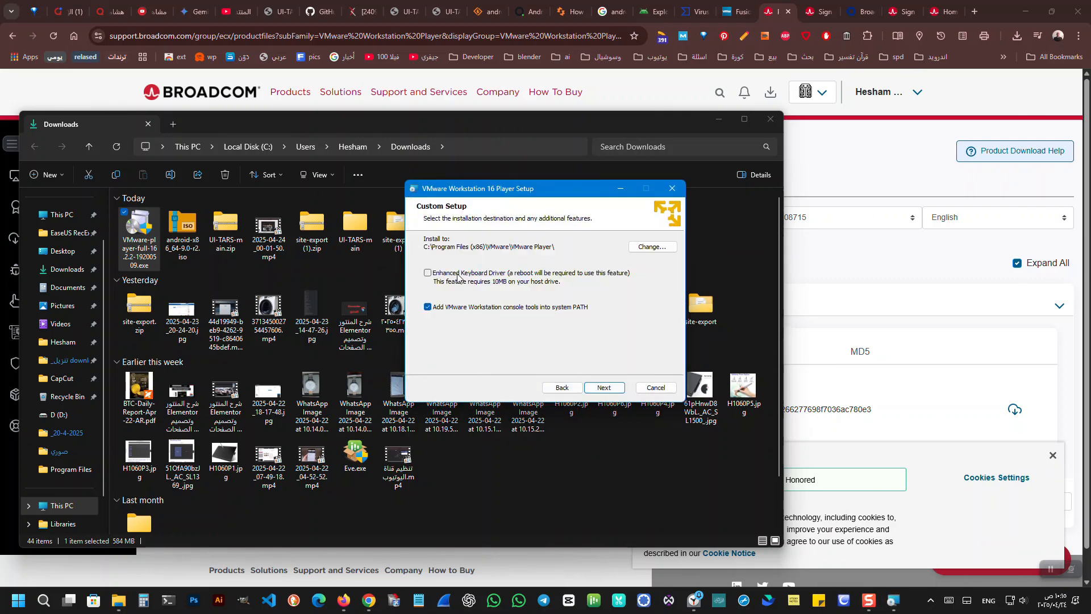
Change the installation destination to the VMware folder inside Program Files on drive D.
click(653, 246)
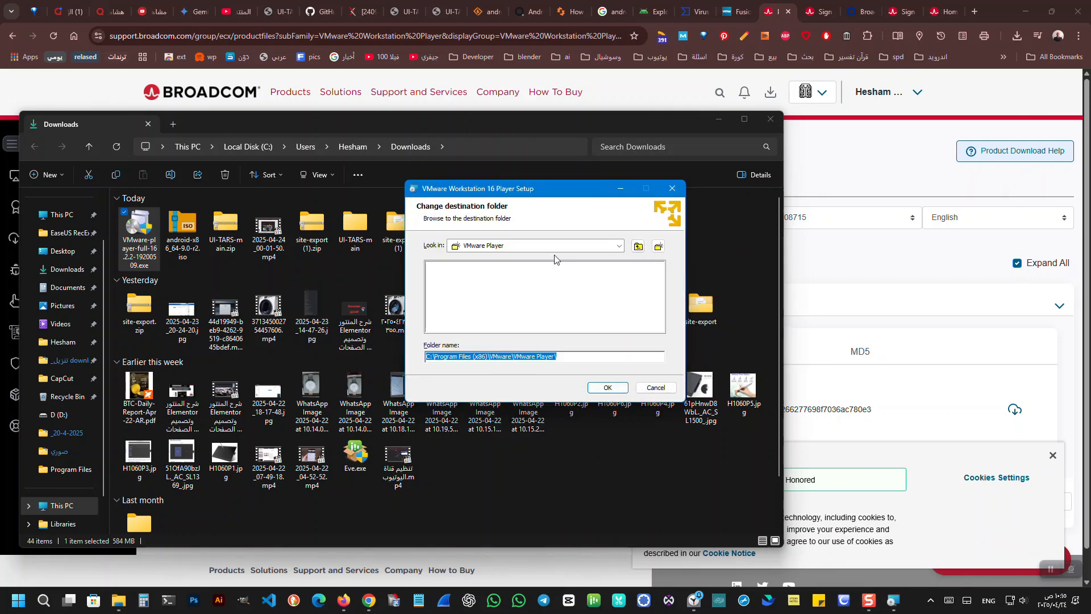
click(658, 245)
click(639, 246)
click(638, 246)
click(639, 246)
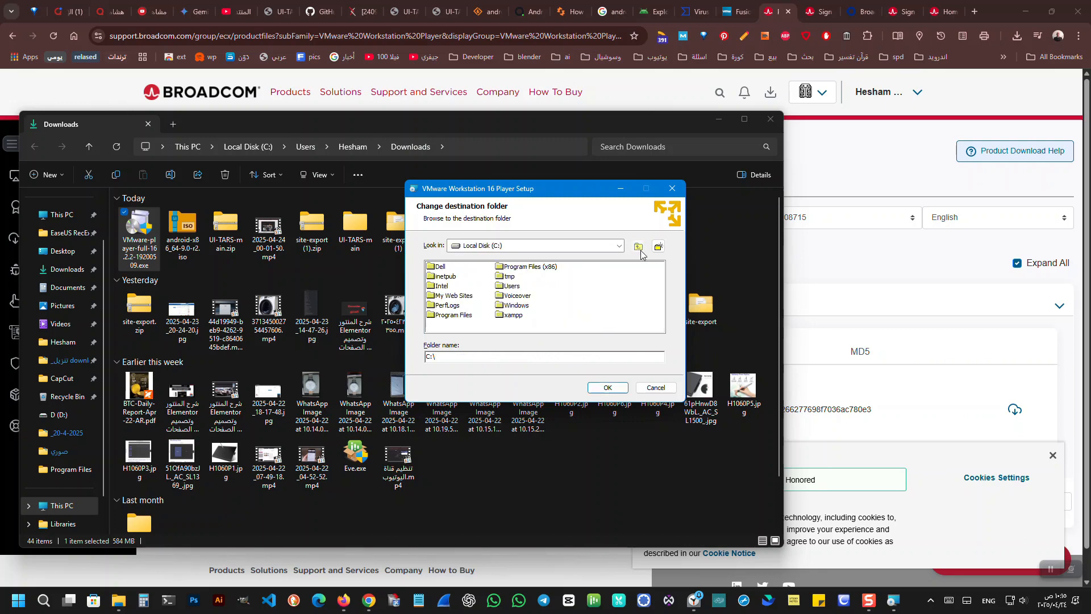
click(619, 246)
click(507, 275)
double_click(463, 296)
scroll(629, 304, down, 2)
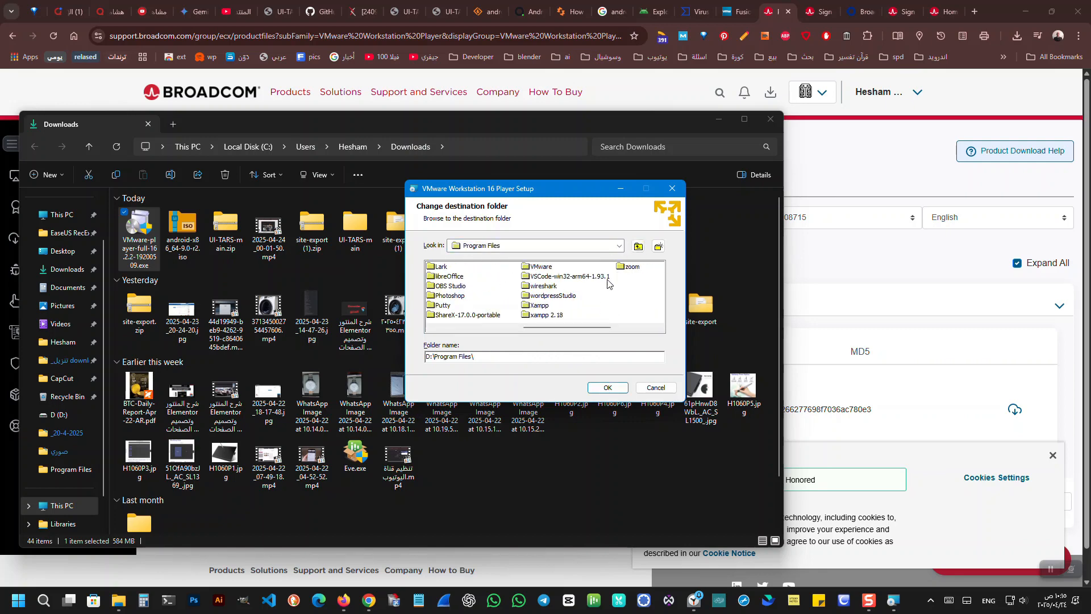
click(538, 268)
click(612, 389)
Install VMware Workstation 16 Player with the remaining default options and close the setup wizard.
click(613, 390)
click(613, 390)
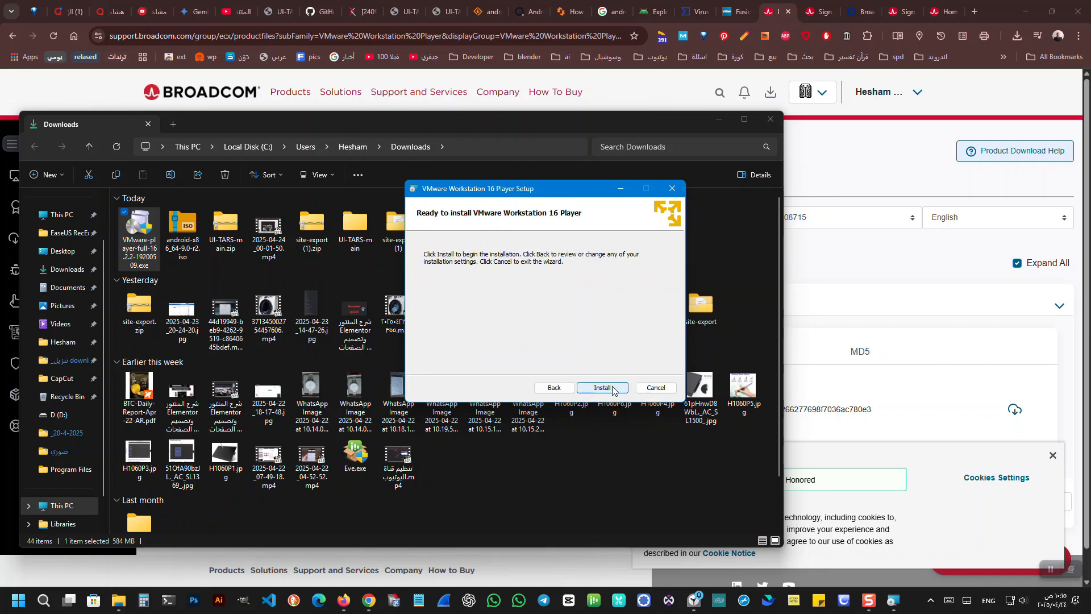
click(612, 389)
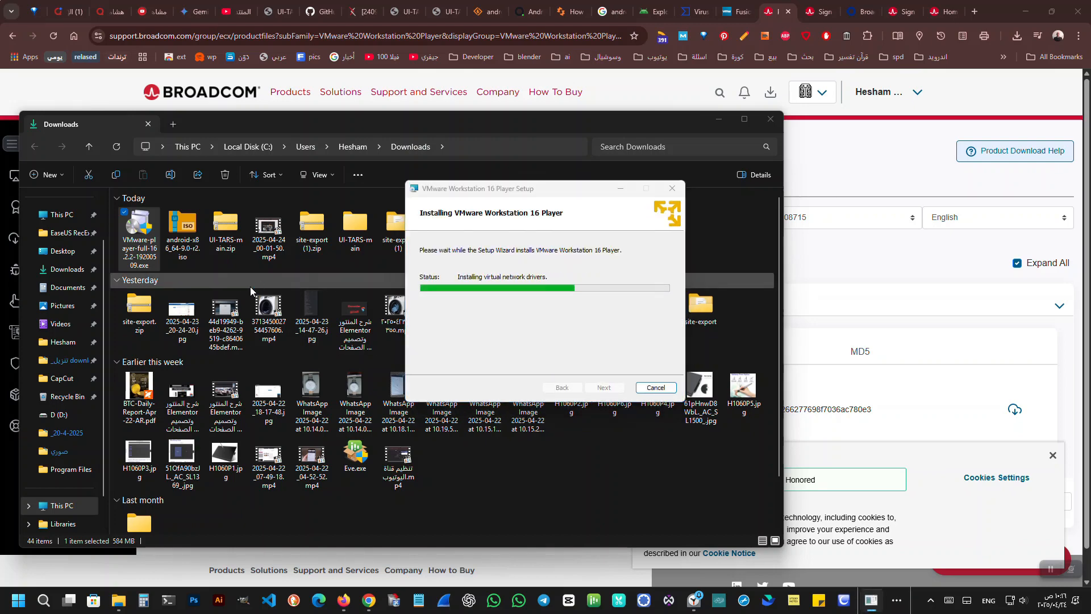
click(680, 179)
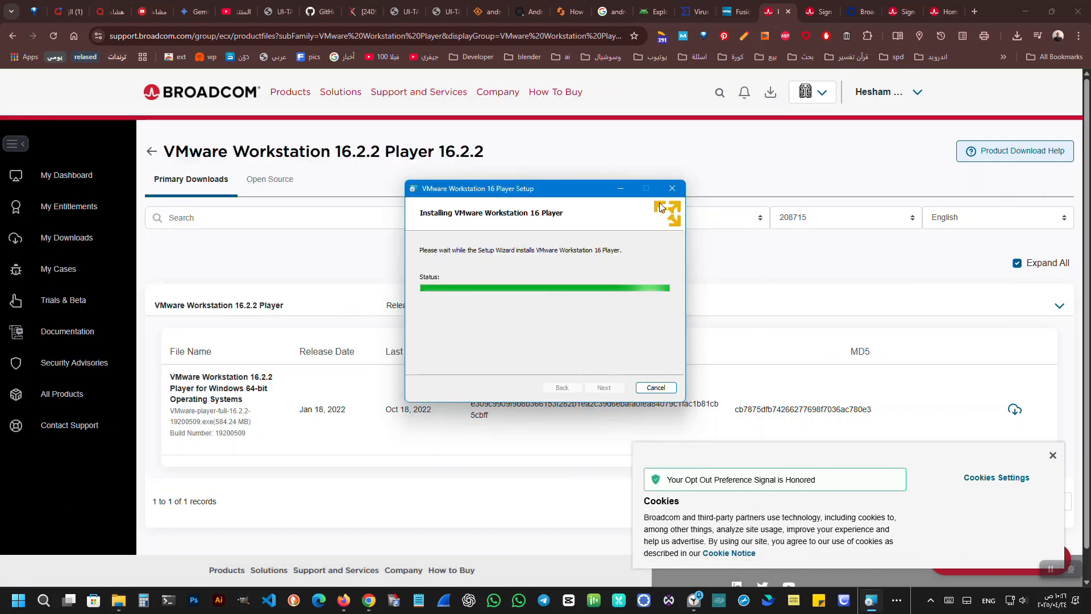
click(654, 389)
click(591, 327)
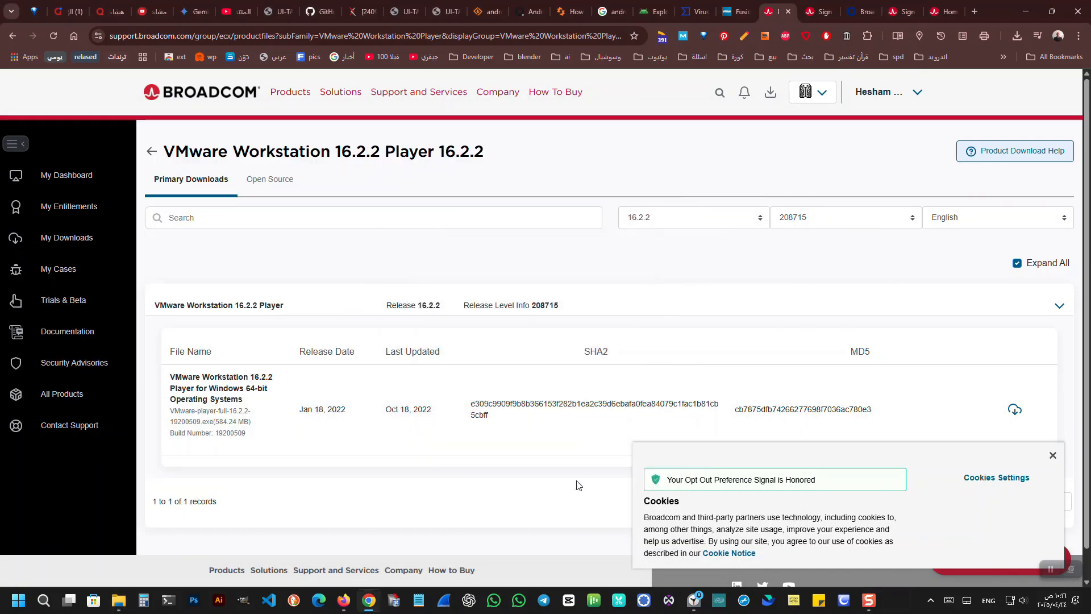
Search Windows for "vm" and launch VMware Workstation 16 Player.
key(super)
text(vm)
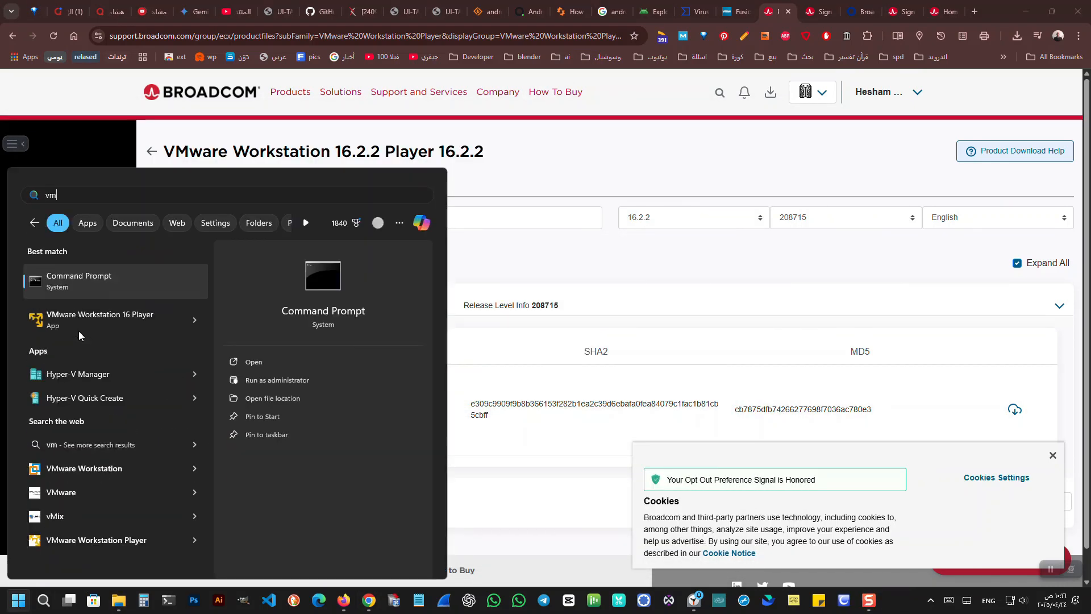
click(78, 331)
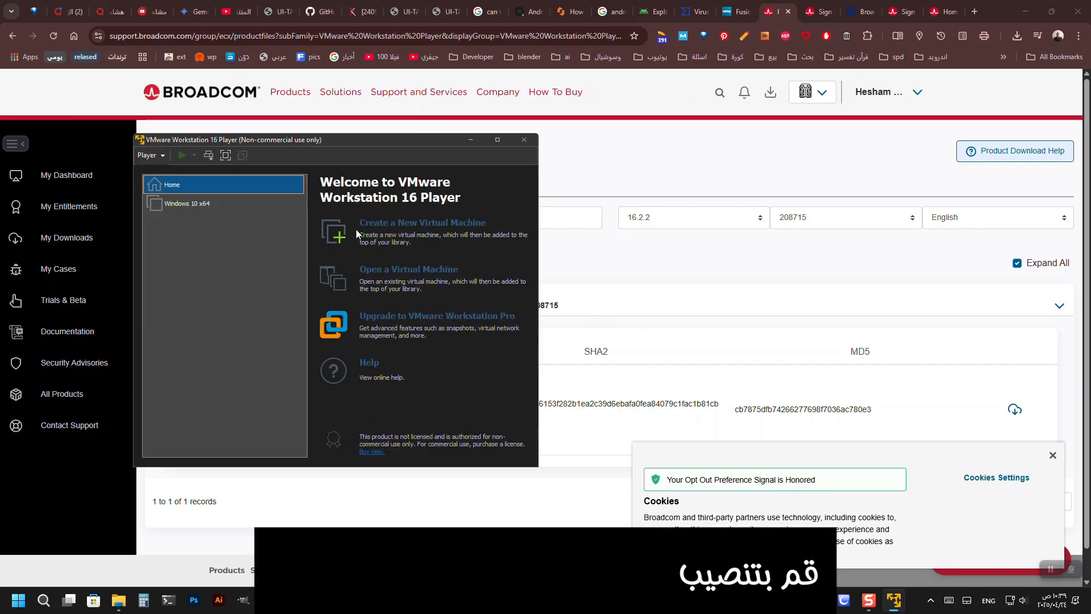
Create a new virtual machine that uses android-x86_64-9.0-r2.iso from the Downloads folder as its installer disc image.
click(359, 232)
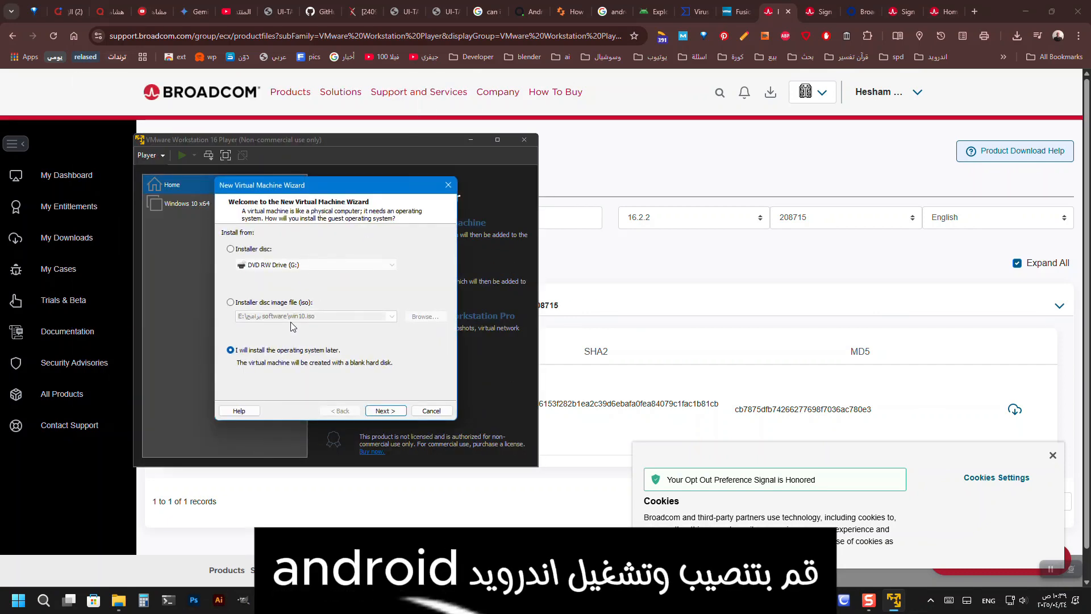
click(270, 303)
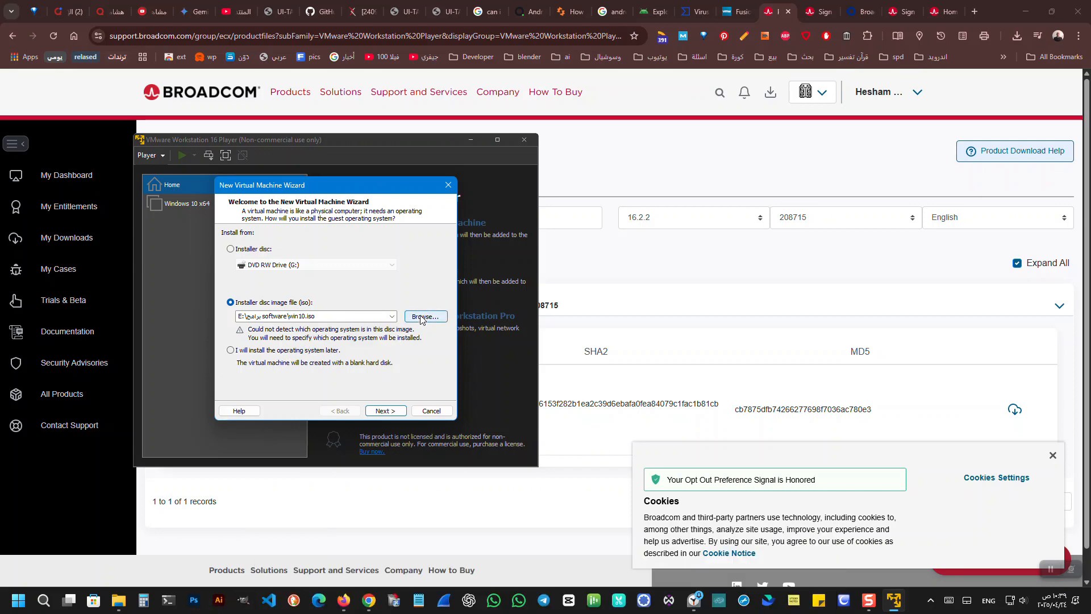
click(423, 317)
click(336, 302)
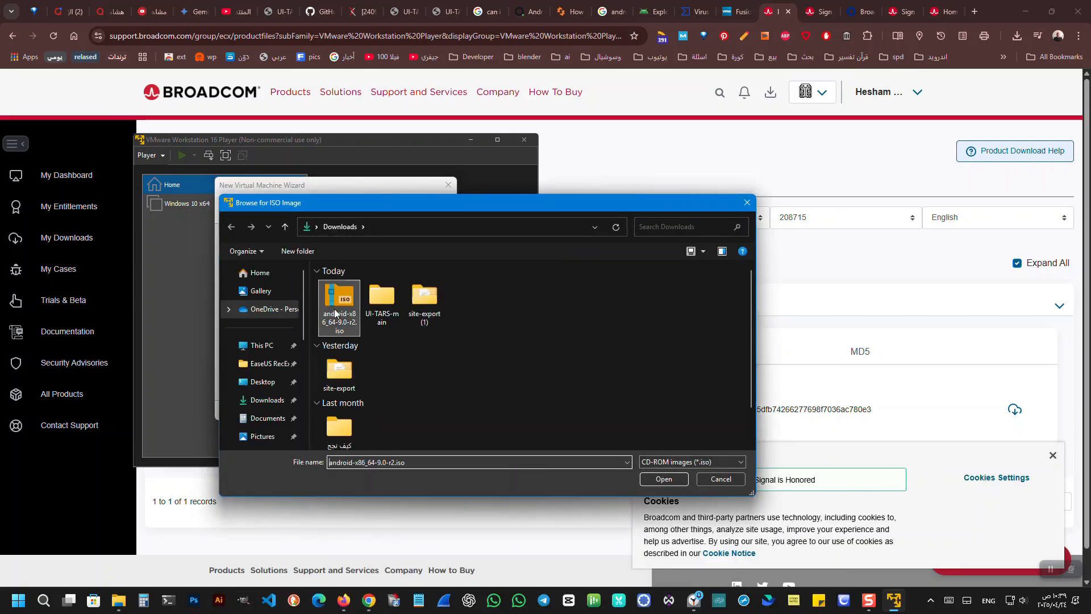
click(664, 479)
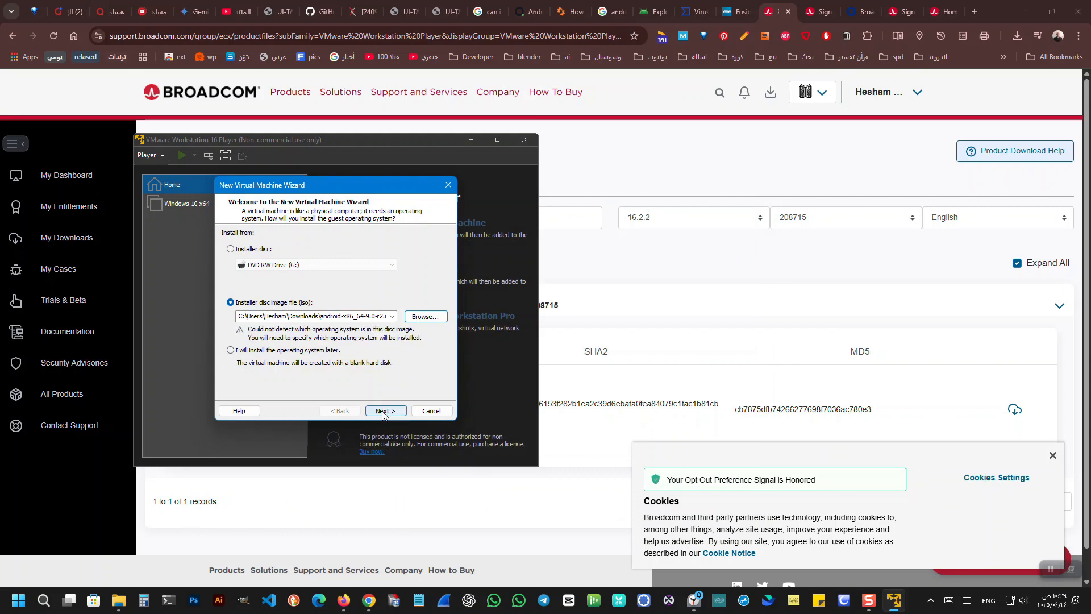
click(383, 412)
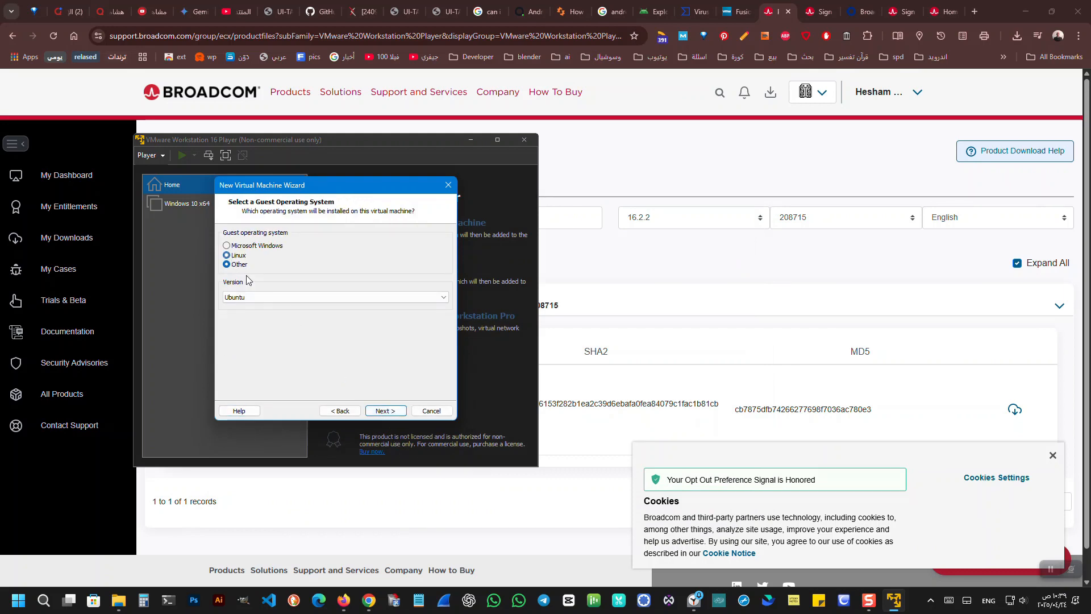
Set the Linux guest operating system version to Other Linux 5.x kernel 64-bit.
click(382, 411)
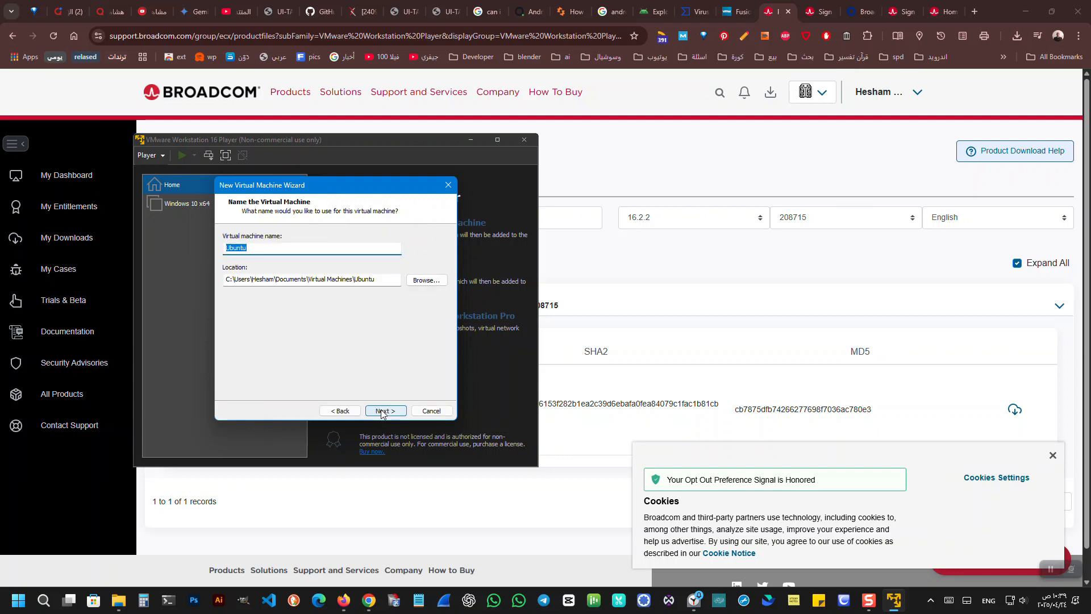
click(341, 411)
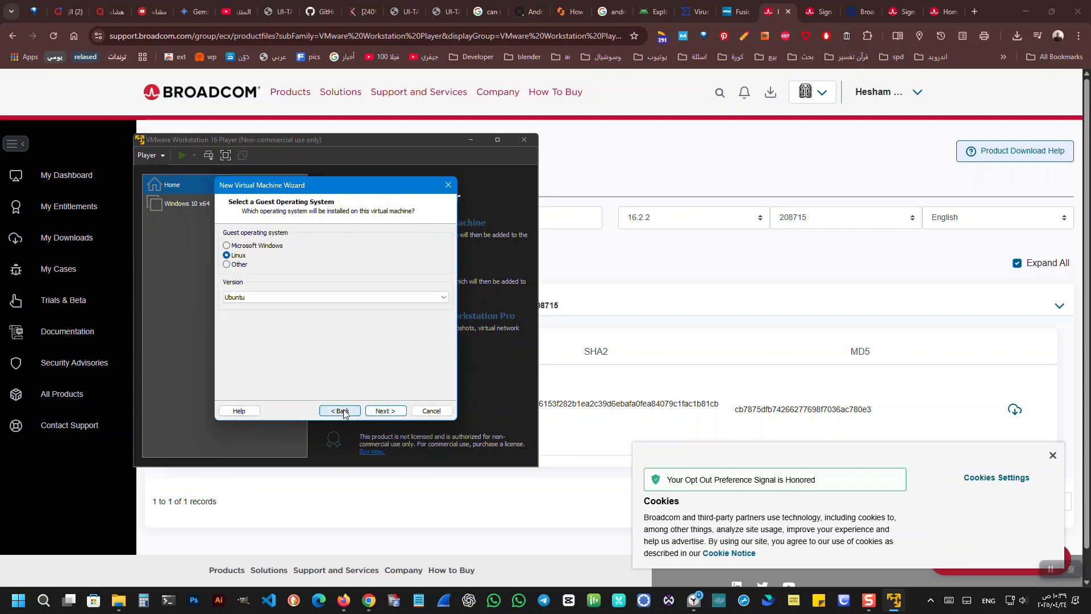
click(319, 300)
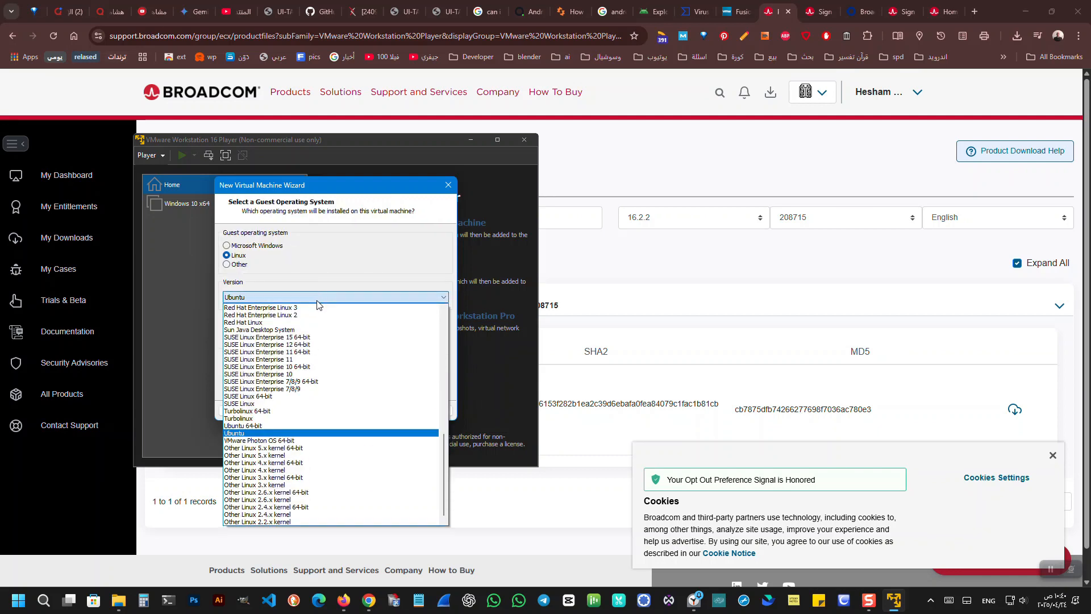
click(311, 449)
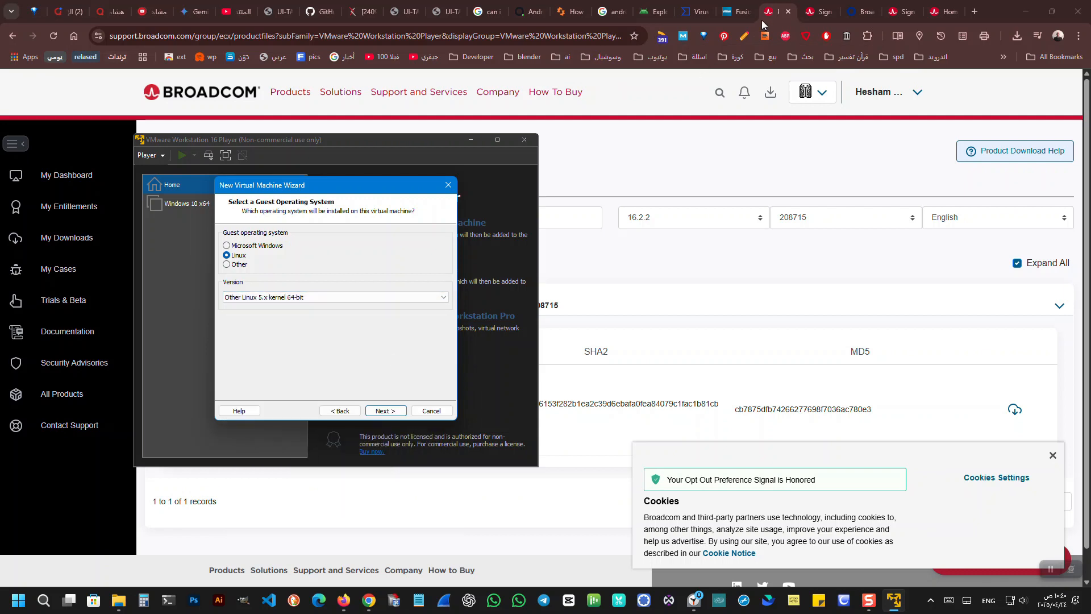
Set the virtual machine's location to the folder D:\virtual operating system\android, keeping the suggested machine name.
click(384, 414)
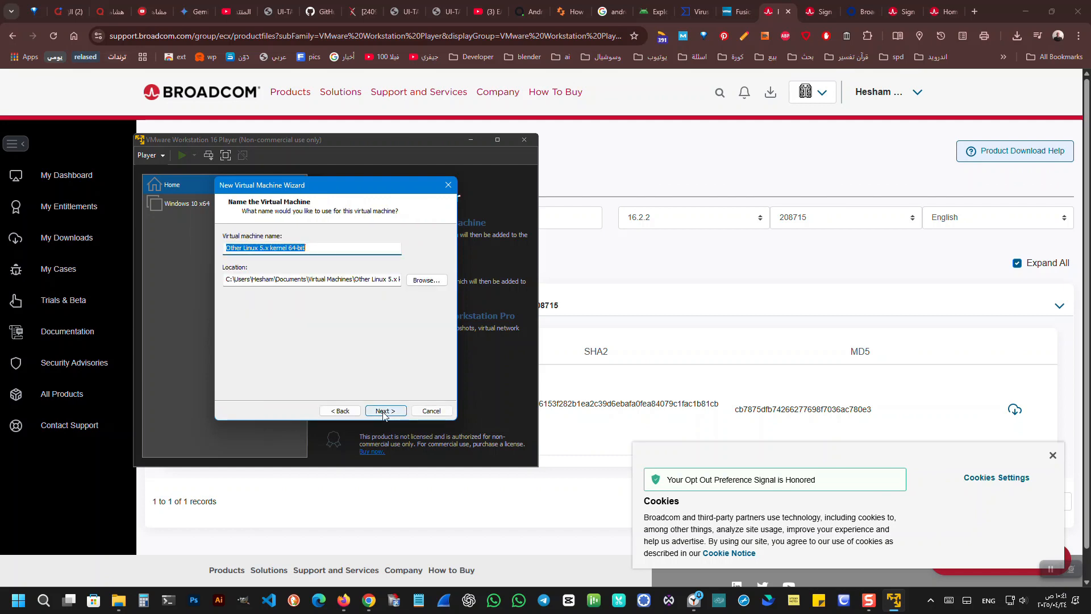
click(425, 281)
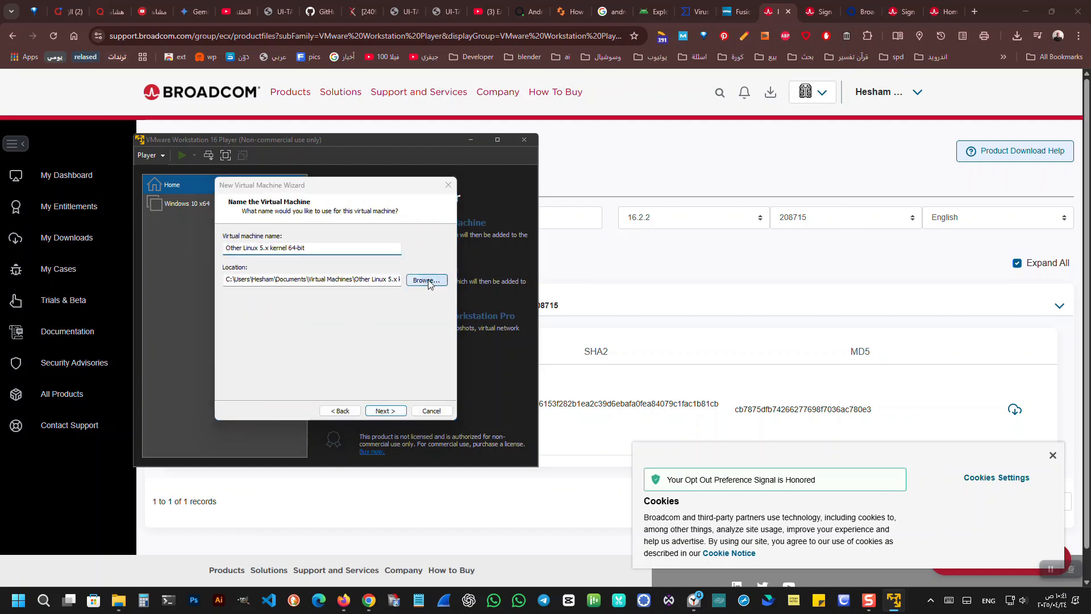
scroll(497, 296, up, 3)
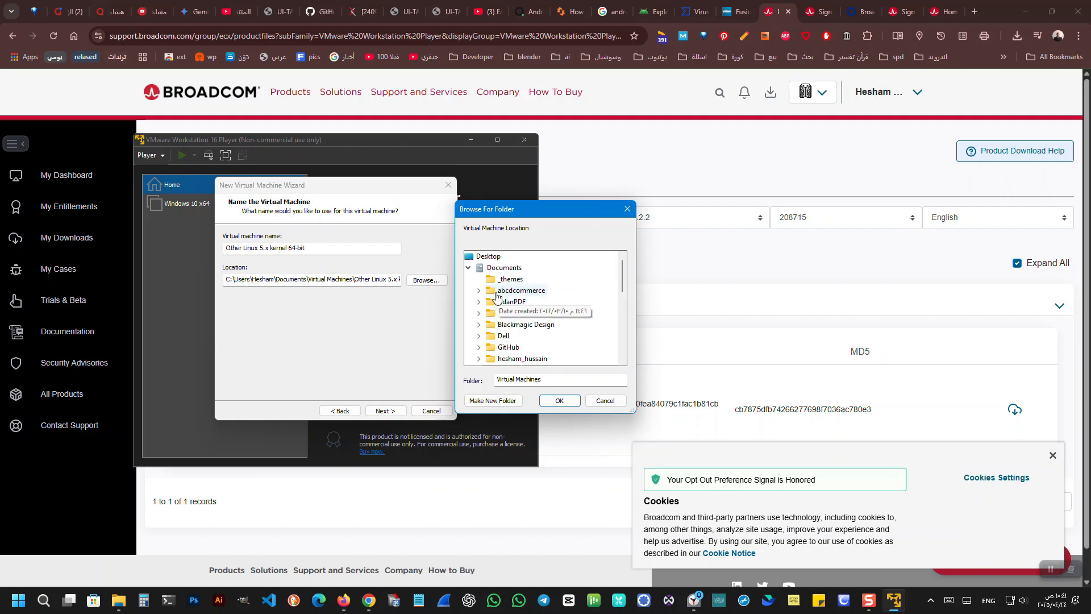
click(468, 268)
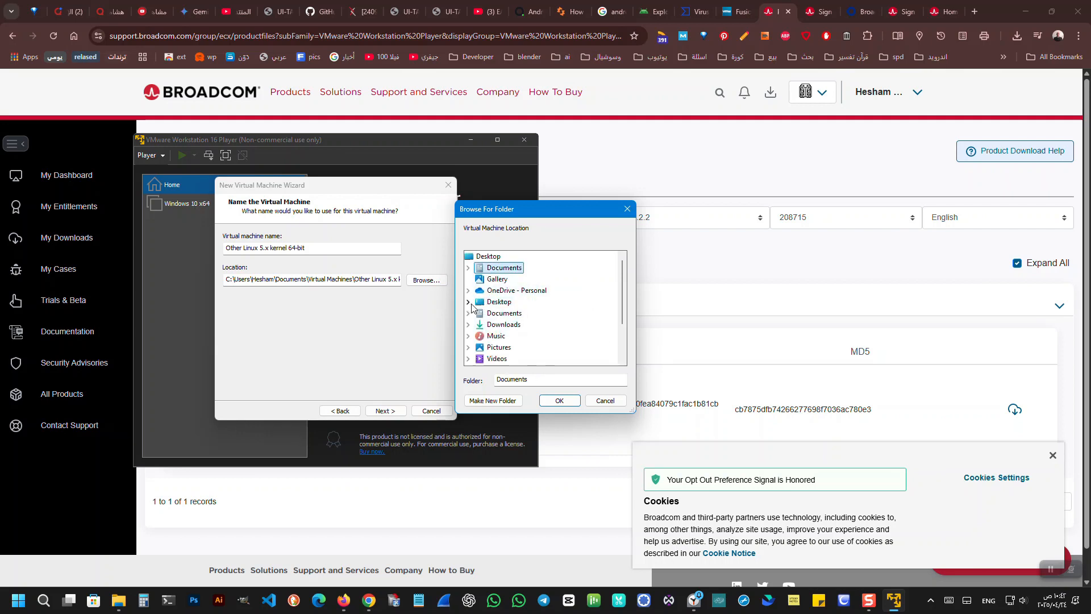
scroll(477, 307, down, 2)
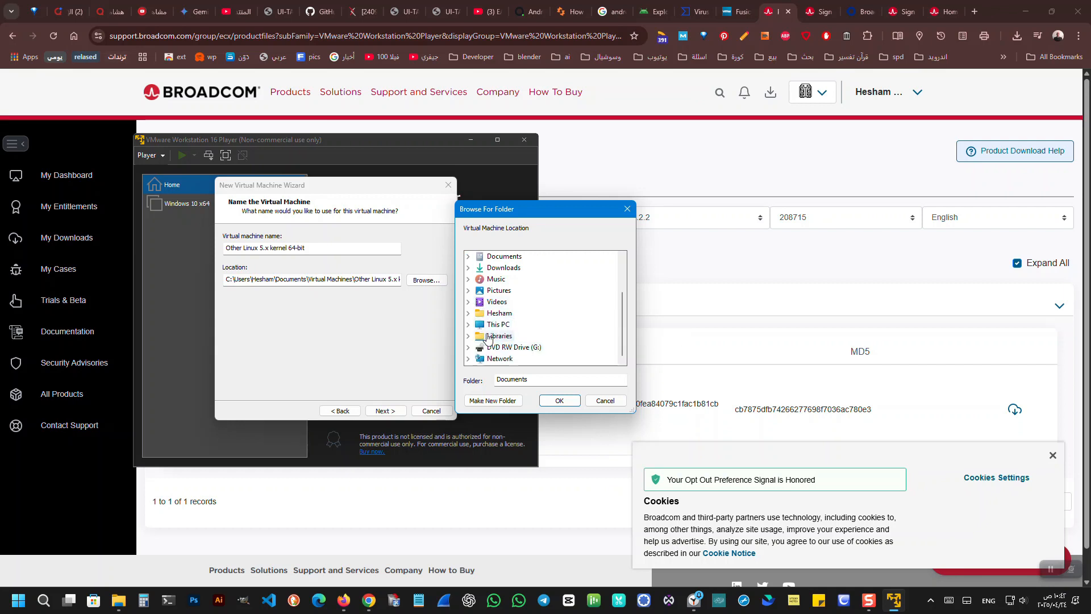
click(472, 325)
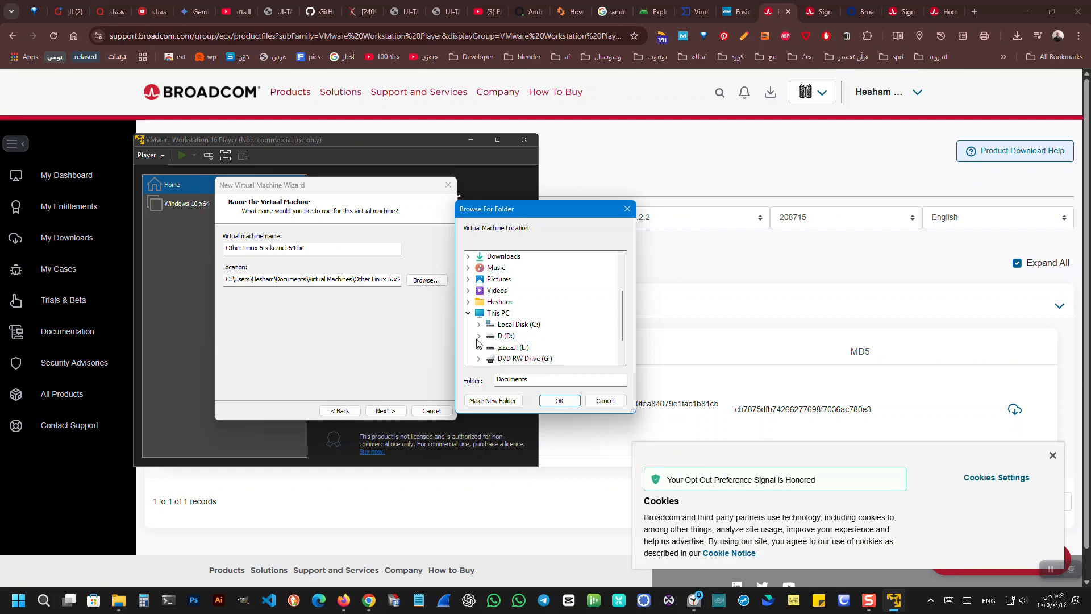
click(480, 337)
click(518, 339)
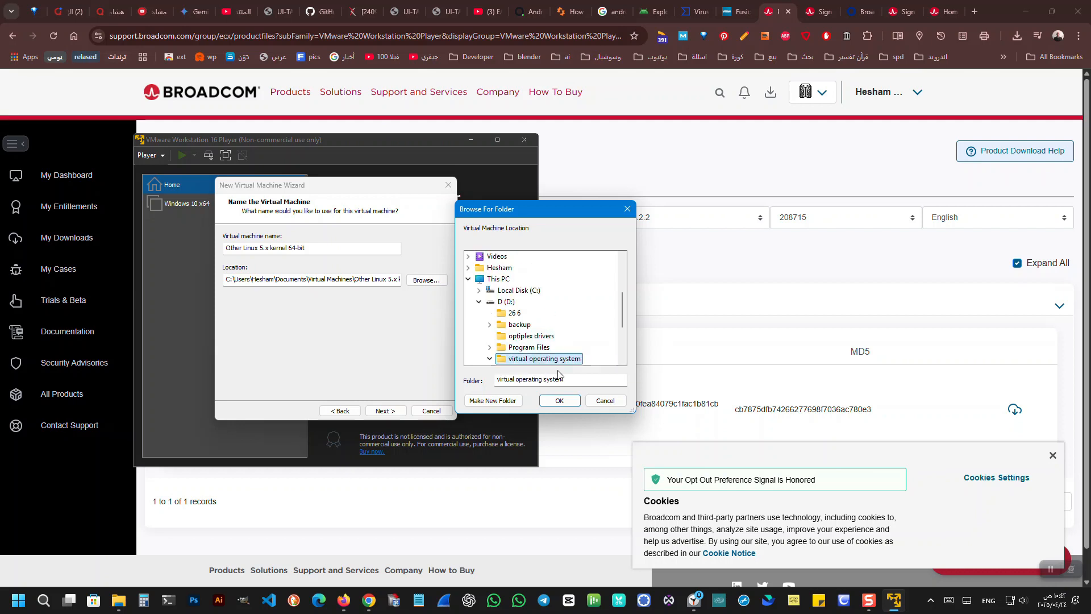
scroll(531, 348, down, 1)
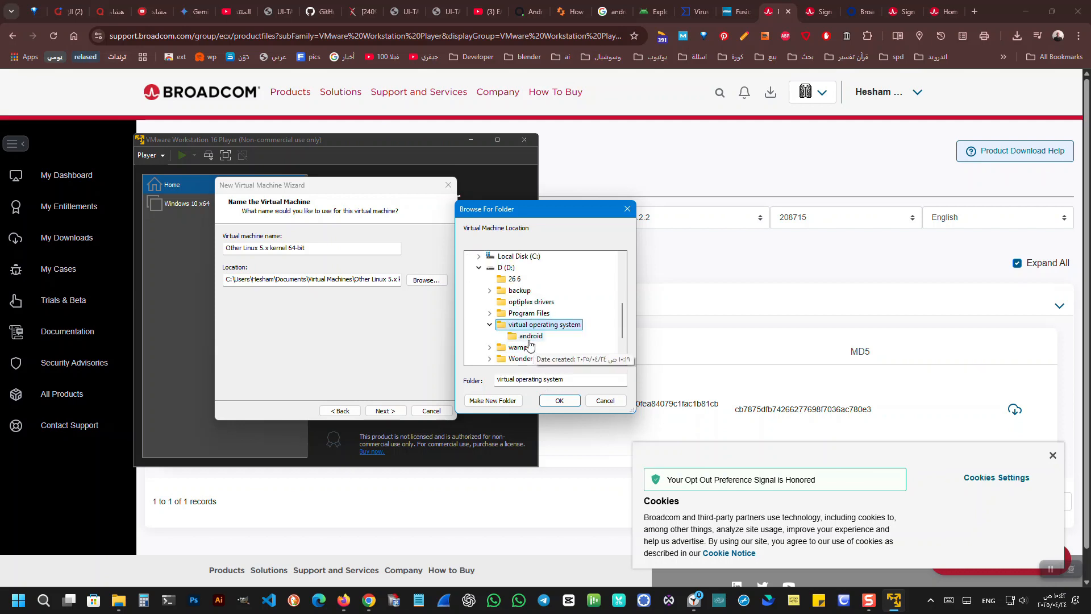
click(529, 337)
click(559, 401)
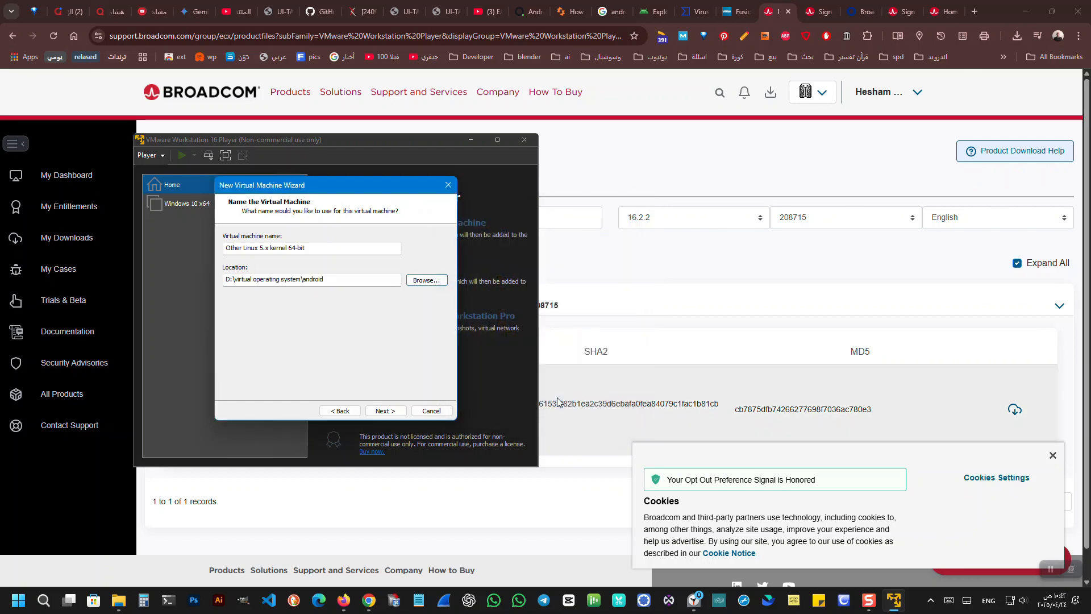
Set the virtual machine's maximum disk size to 50 GB, split into multiple files.
click(385, 412)
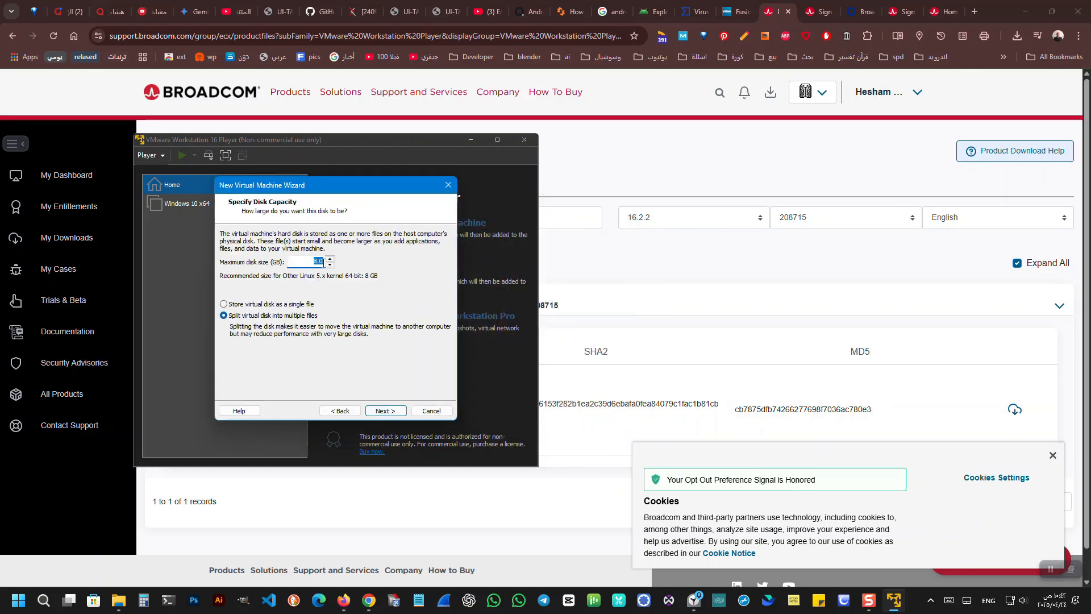
click(317, 260)
click(387, 411)
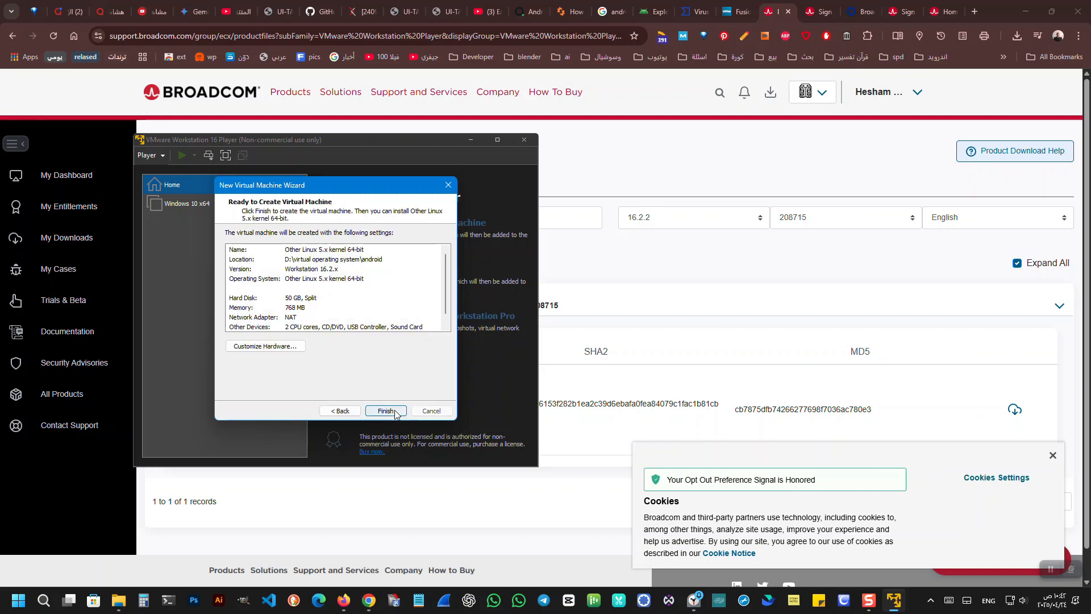
Allocate 2 GB (2048 MB) of memory in the hardware settings and finish creating the virtual machine.
click(267, 345)
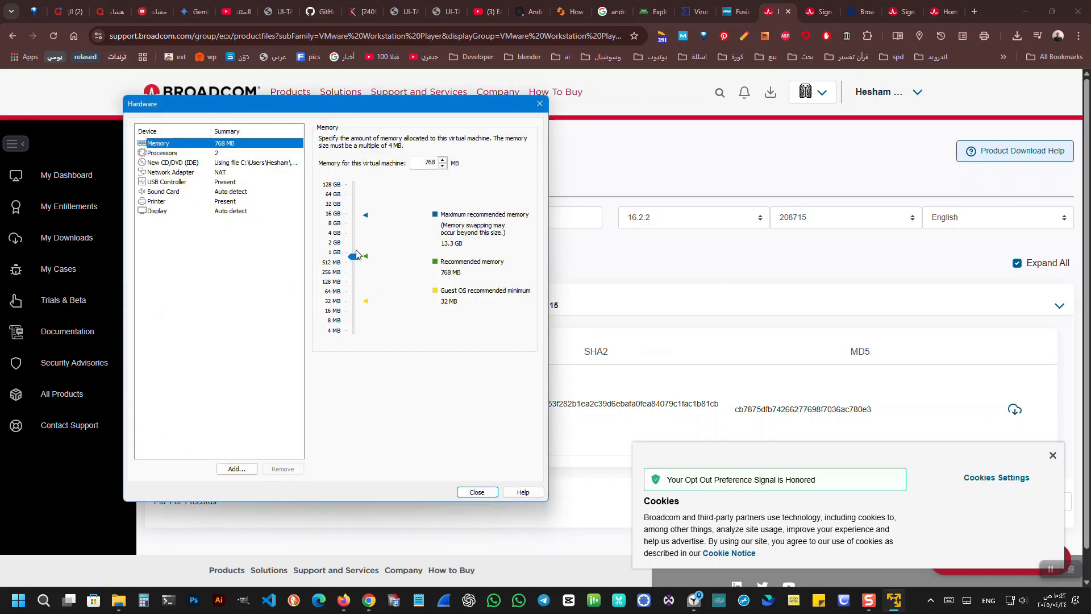
drag(356, 258, 352, 243)
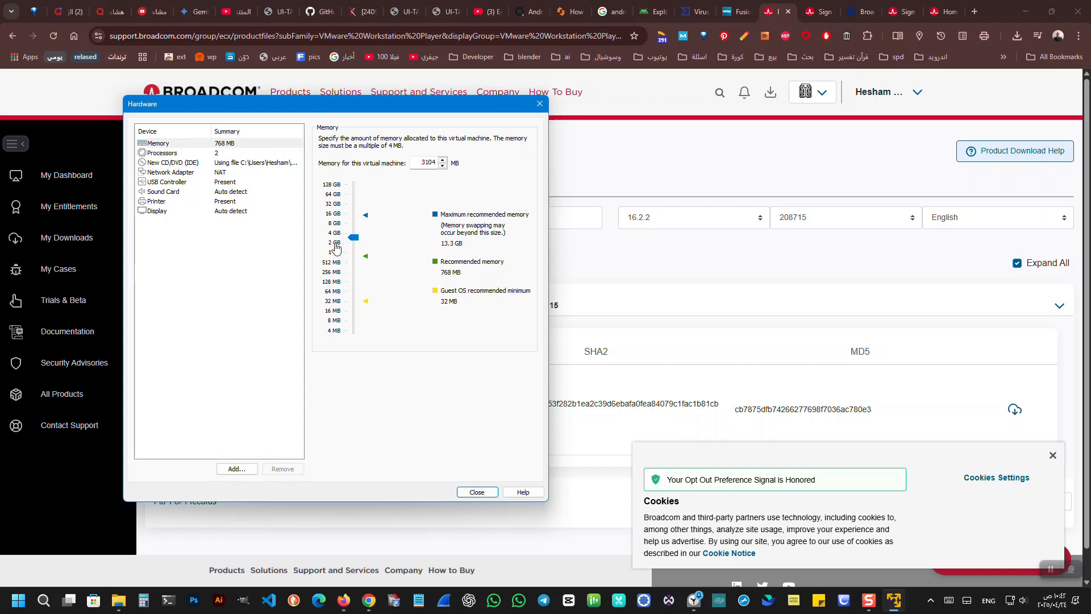
click(336, 248)
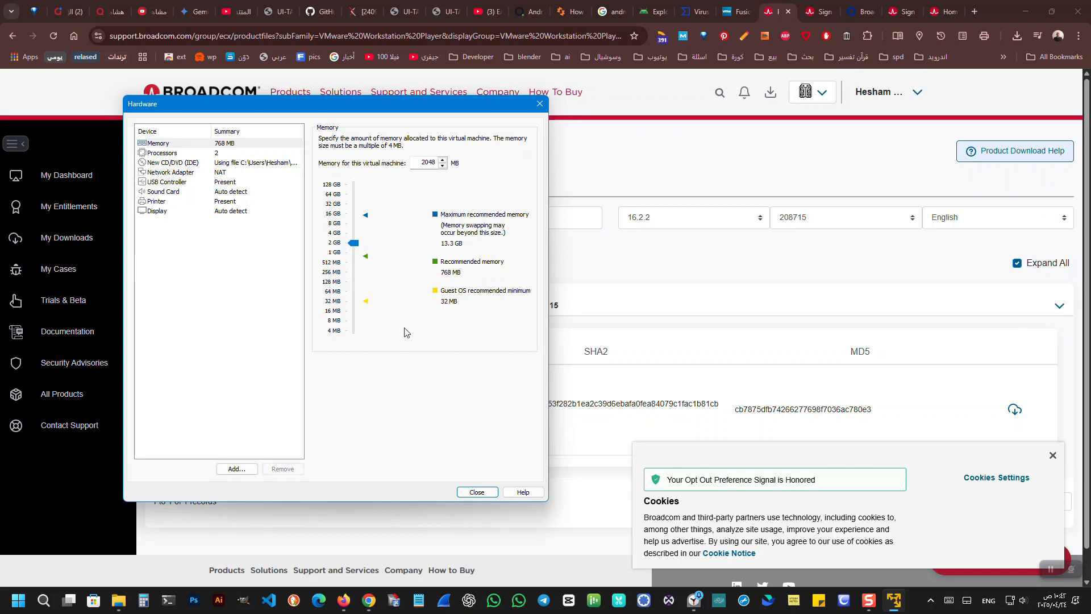
click(474, 492)
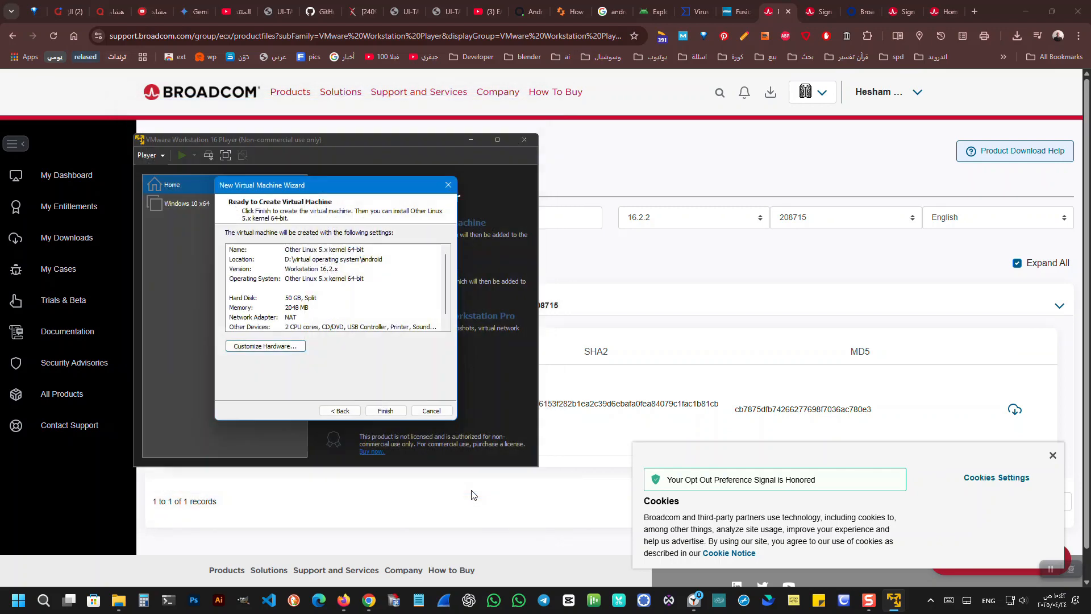
click(386, 410)
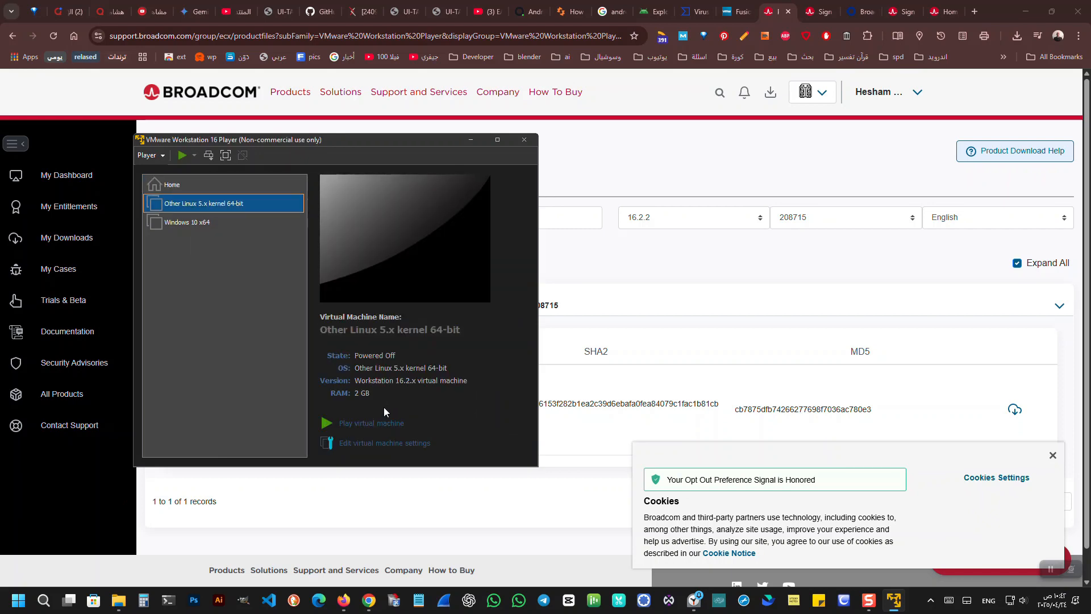
Start the new virtual machine and open the Advanced options of the Android-x86 9.0-r2 installation CD.
click(344, 424)
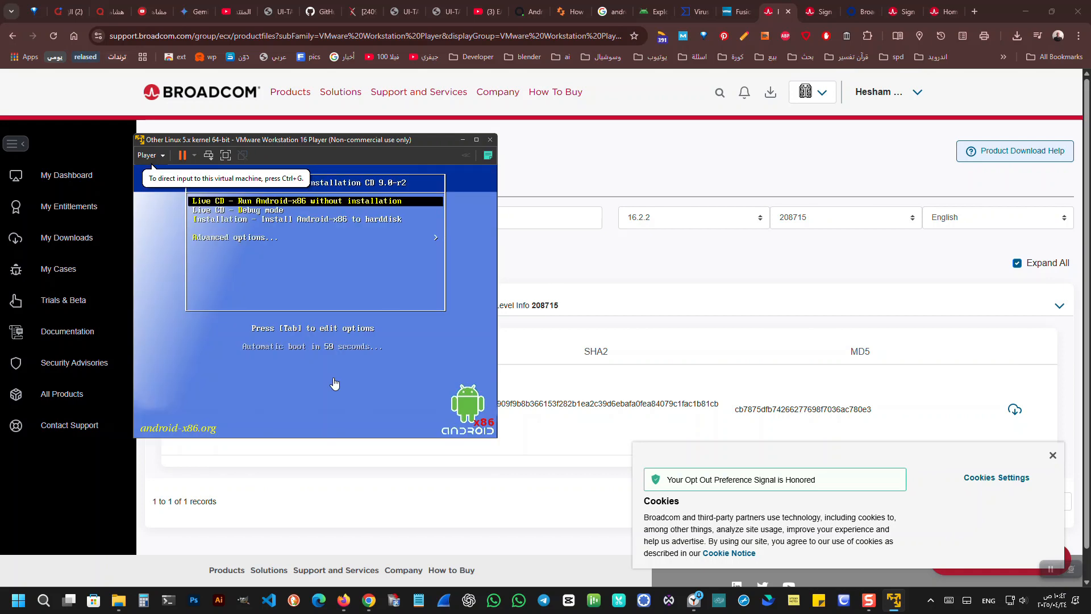
click(334, 384)
key(Down)
key(Down)
key(Down)
key(Return)
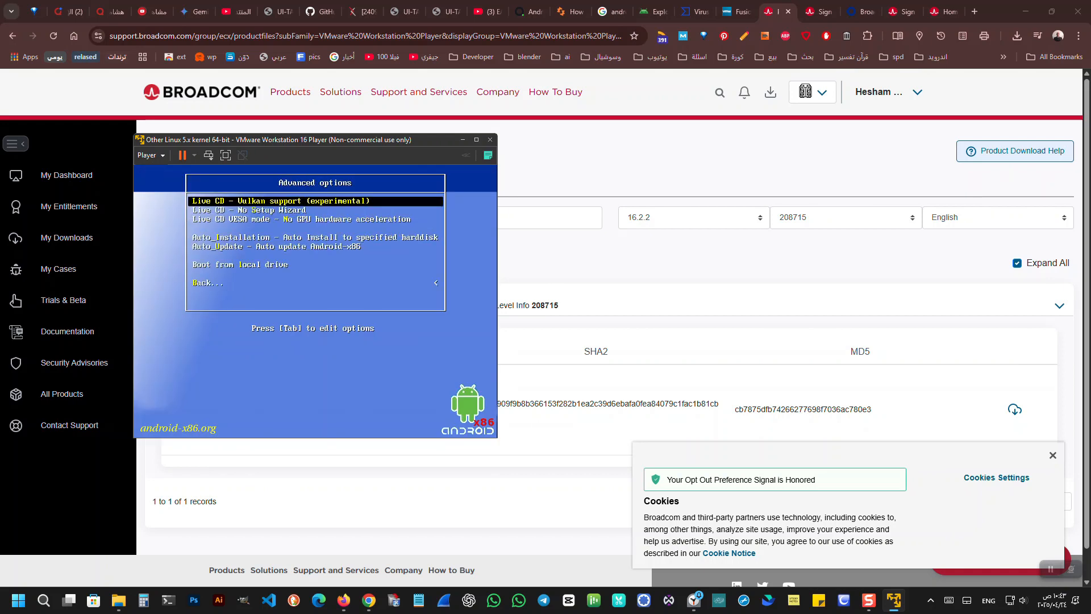
Run Auto_Installation to the specified harddisk and confirm erasing the whole /dev/sda for Android-x86.
key(Down)
key(Down)
key(Down)
key(Down)
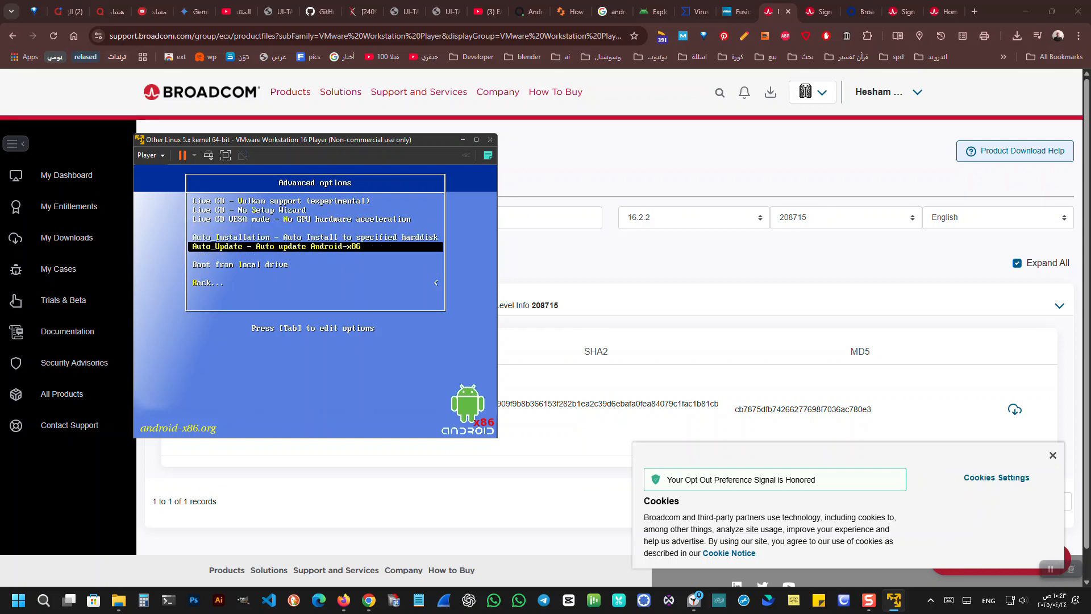
key(Up)
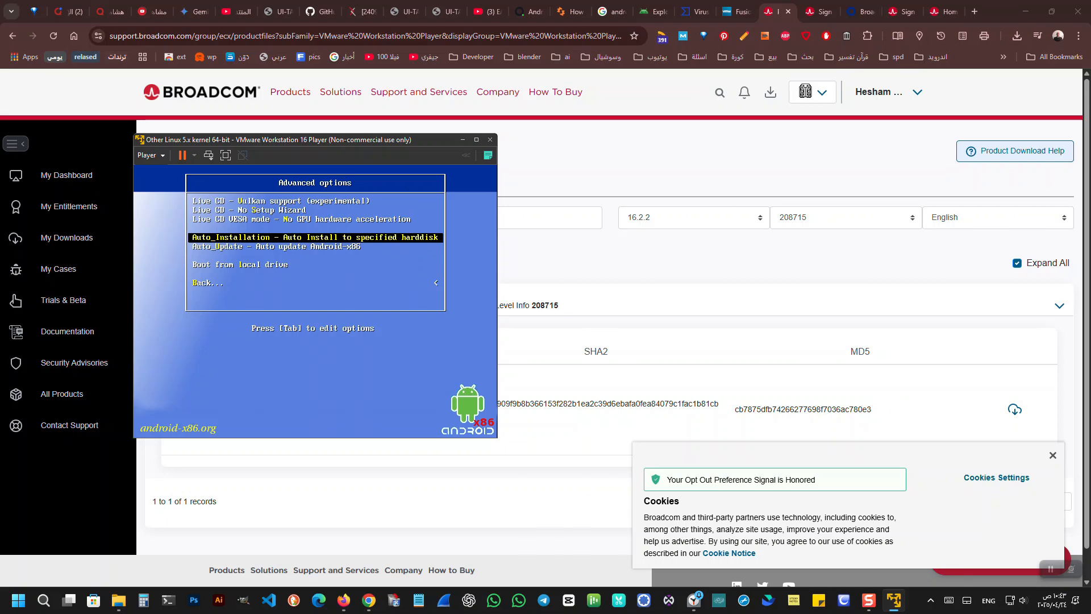
key(Return)
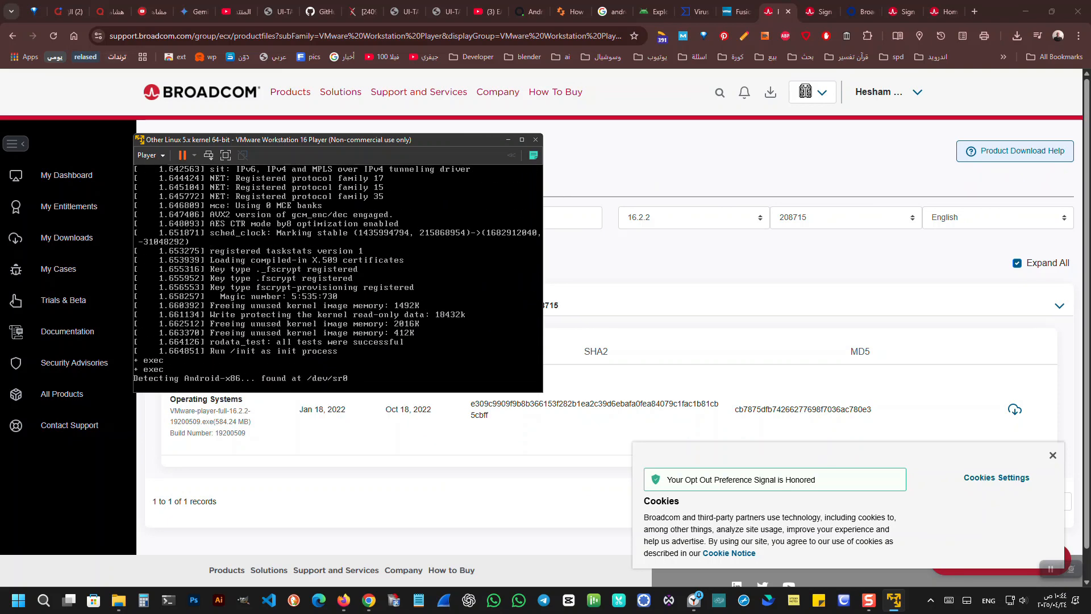
key(Left)
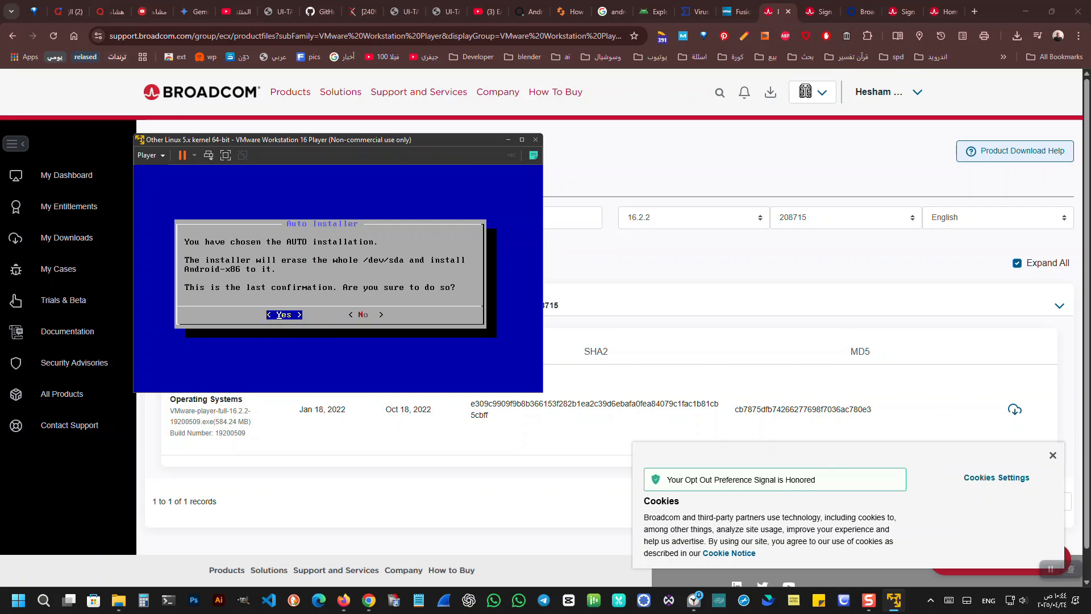
key(Return)
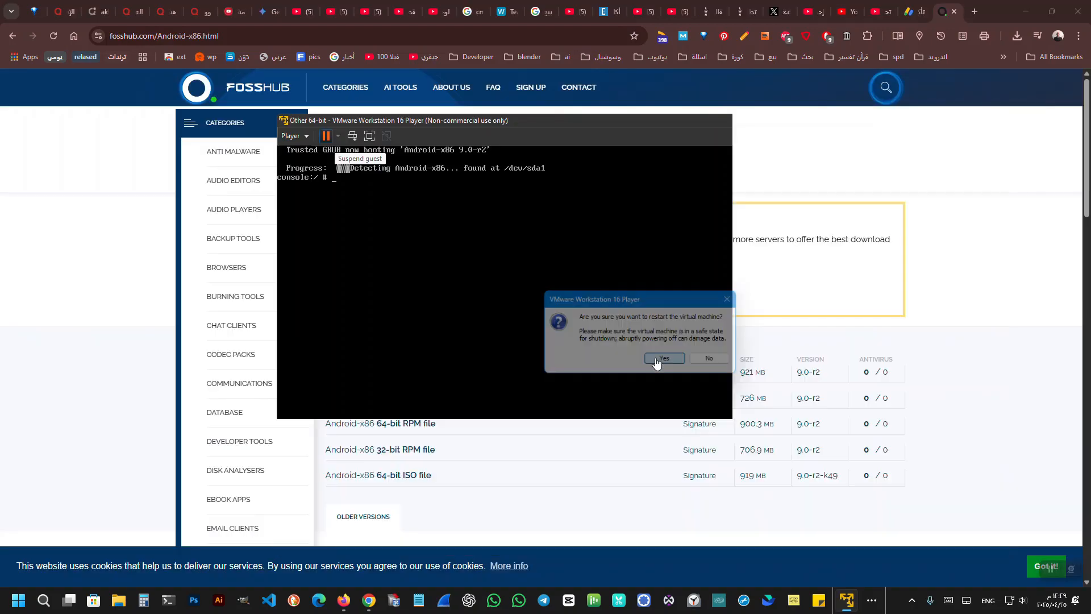
Restart the virtual machine and open the kernel line of the Android-x86 9.0-r2 boot entry for editing.
click(655, 358)
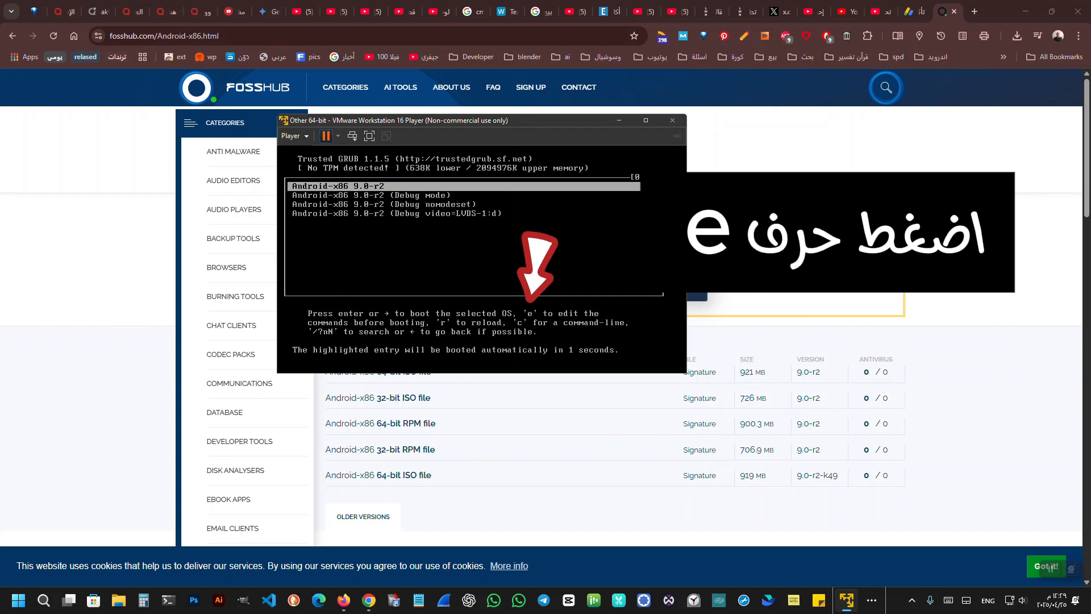
key(e)
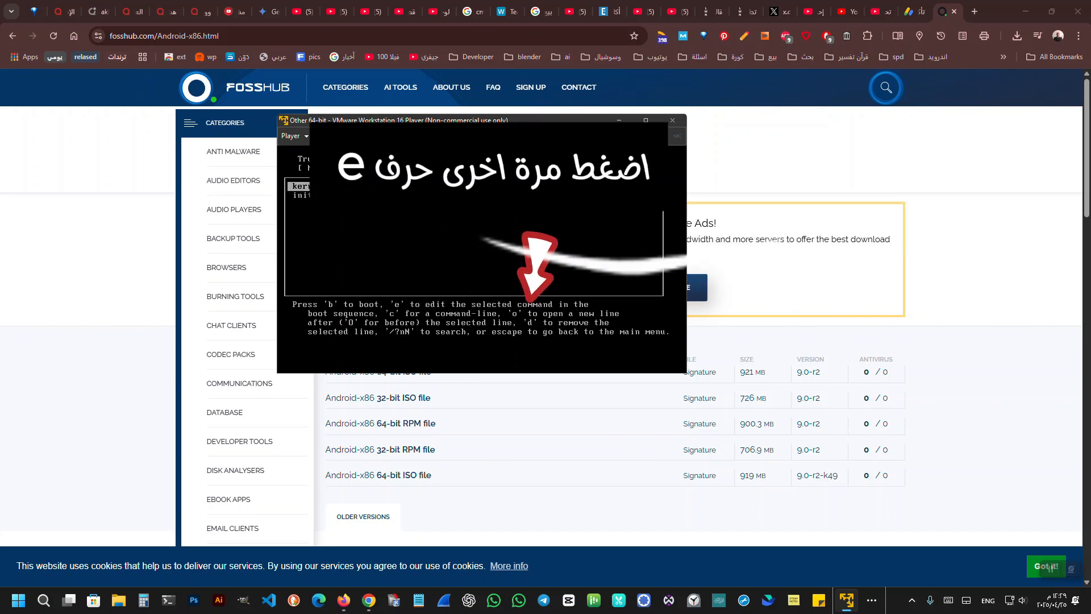
key(e)
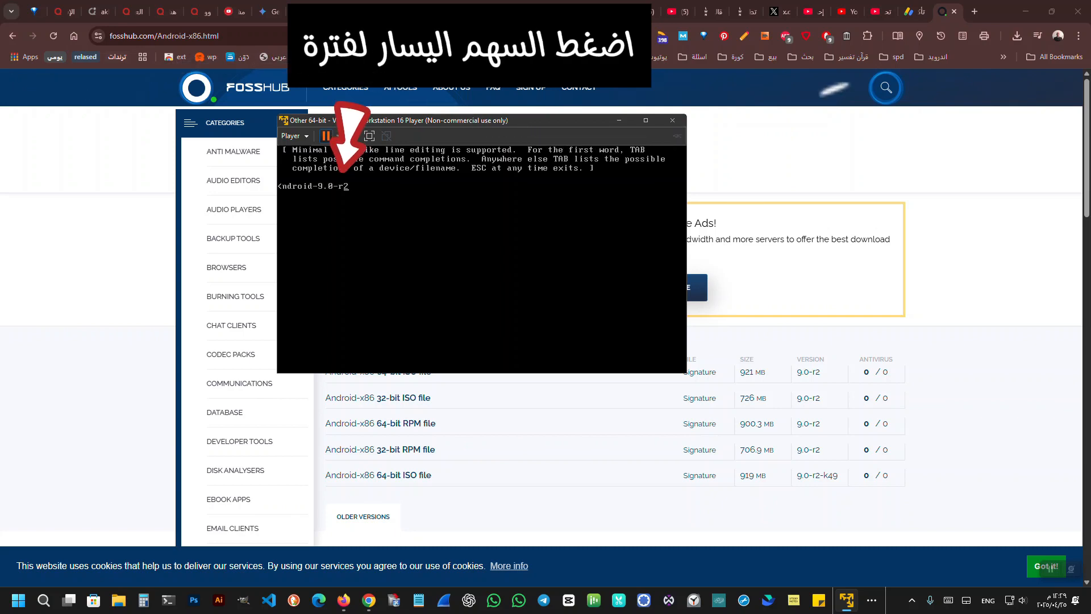
Replace quiet with "nomodeset xforcevesa" in the kernel boot command and accept the edited line.
key(Left)
key(Left)
key(Left)
key(Left)
key(Left)
key(Left)
key(Left)
key(Left)
key(Left)
key(Left)
key(Left)
key(Left)
key(Left)
key(Left)
key(Left)
key(Left)
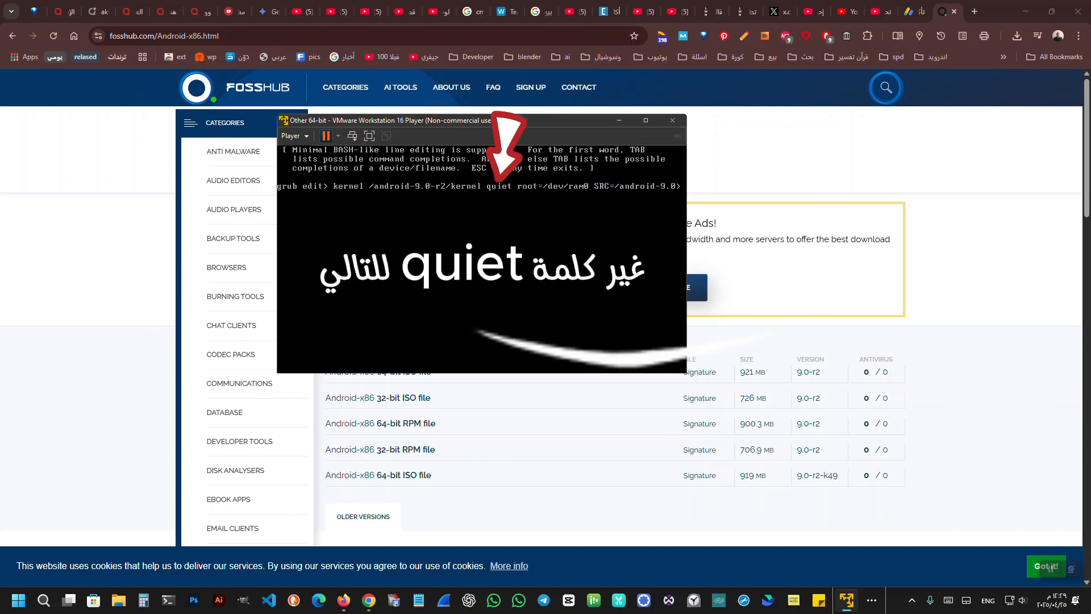
key(BackSpace)
key(BackSpace)
key(BackSpace)
key(BackSpace)
key(BackSpace)
key(BackSpace)
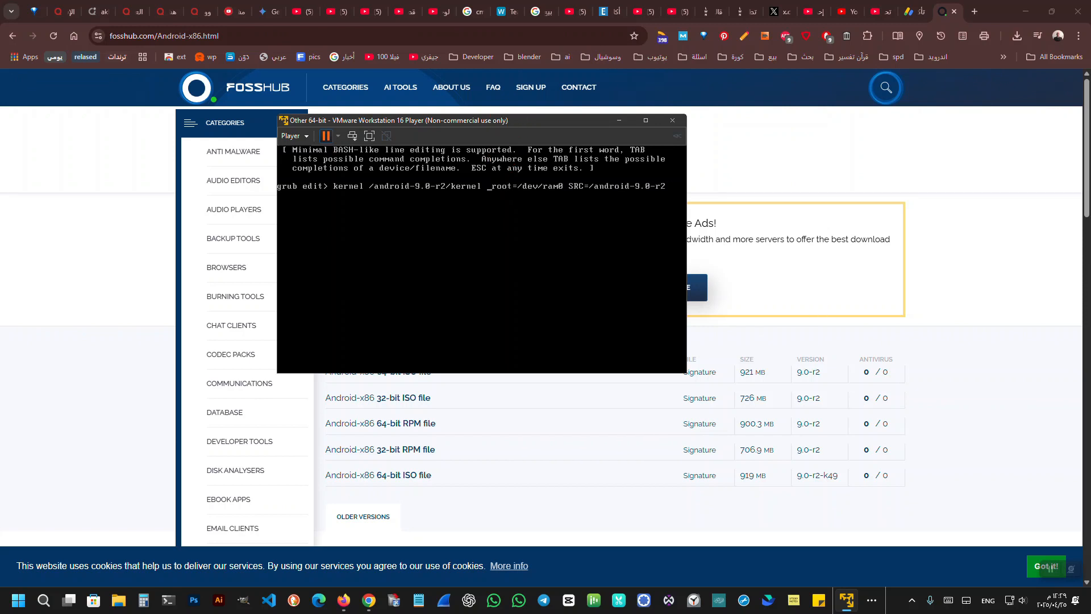
text(nomo)
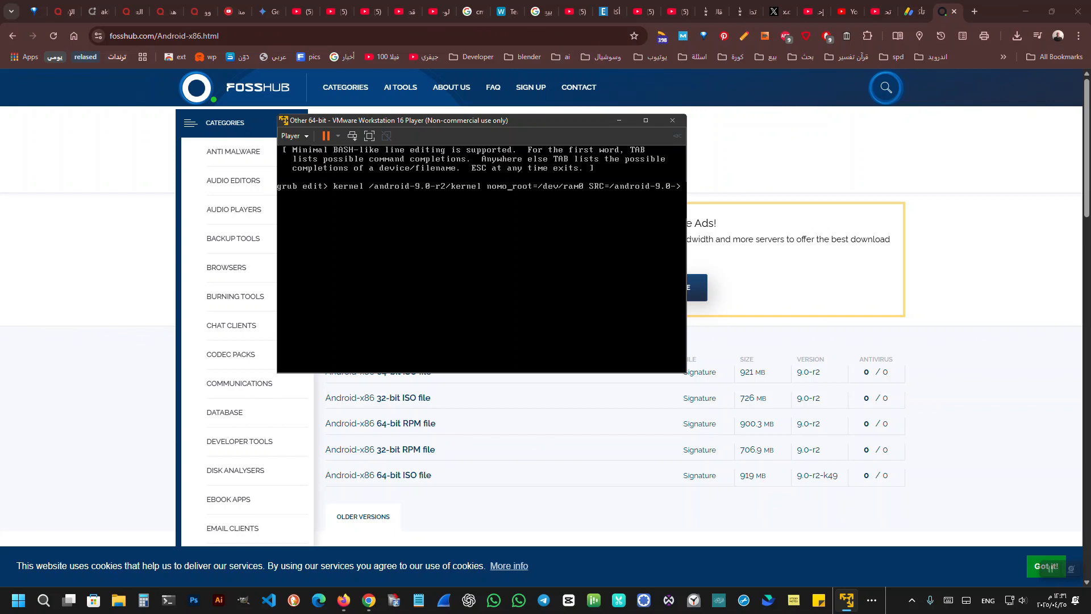
text(des)
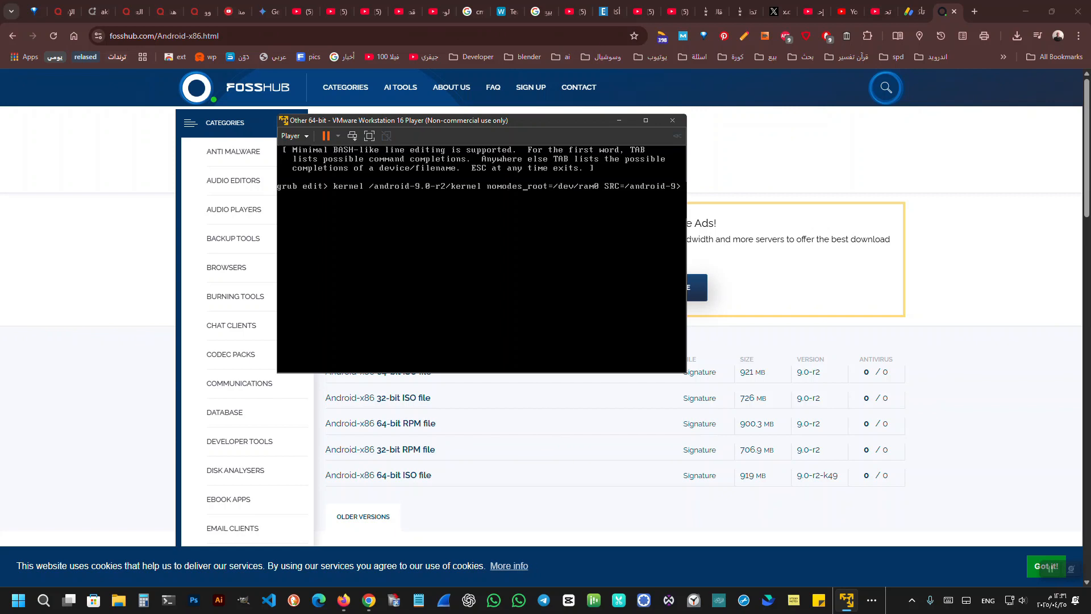
text(et xforcevesa)
key(Return)
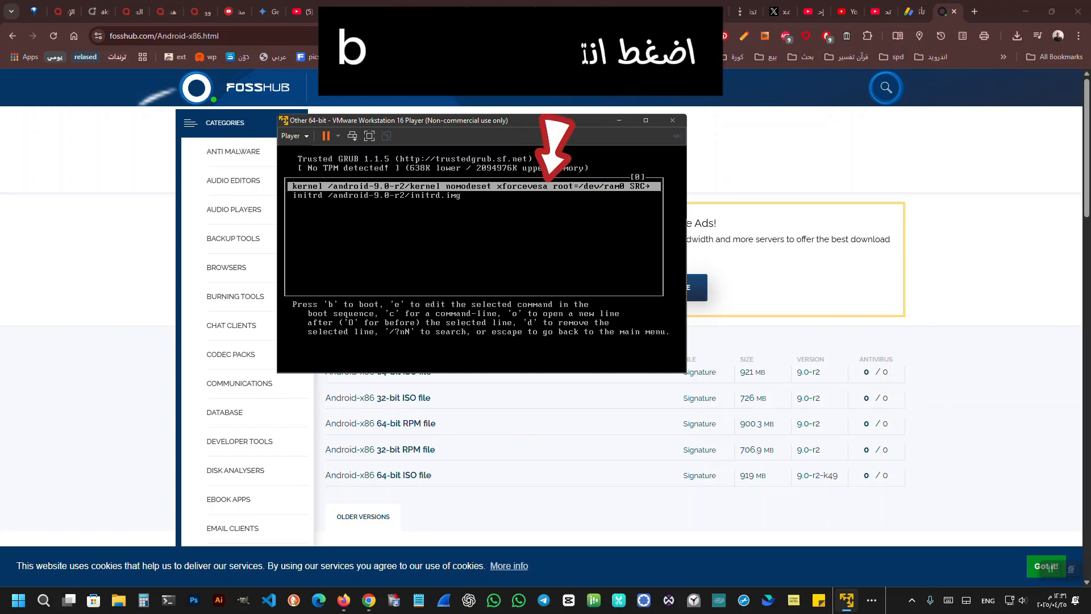
Boot Android-x86 with the edited command and show the virtual machine in full screen with the command bar hidden.
key(b)
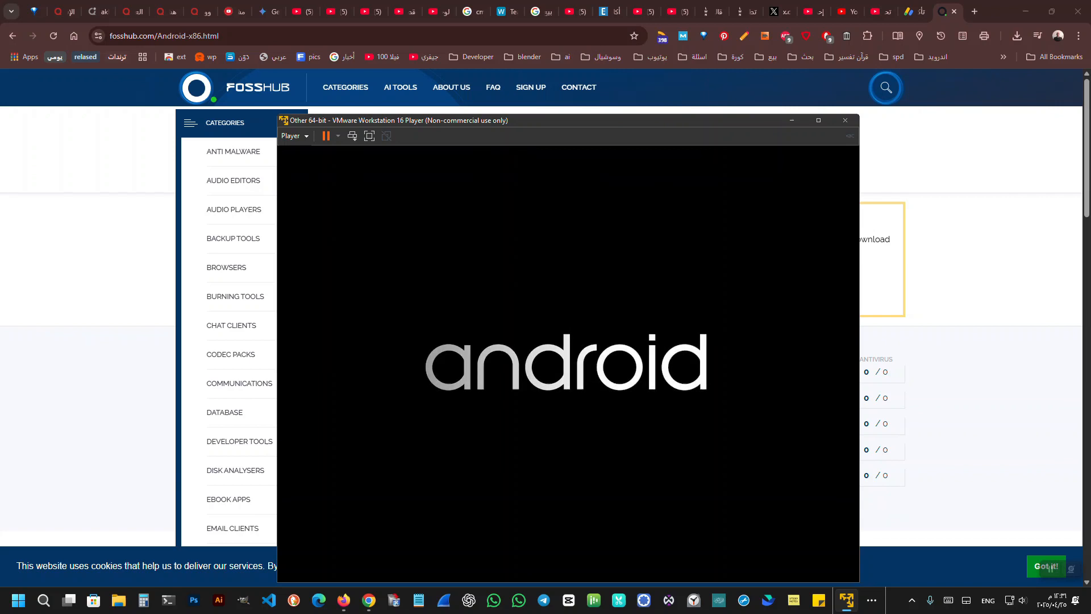
click(373, 135)
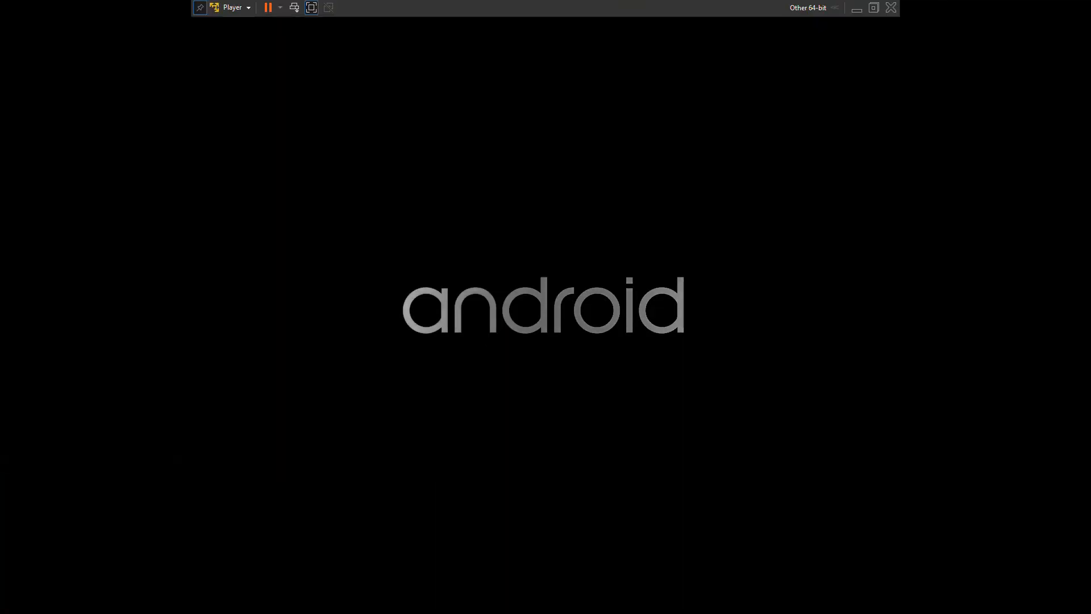
click(200, 8)
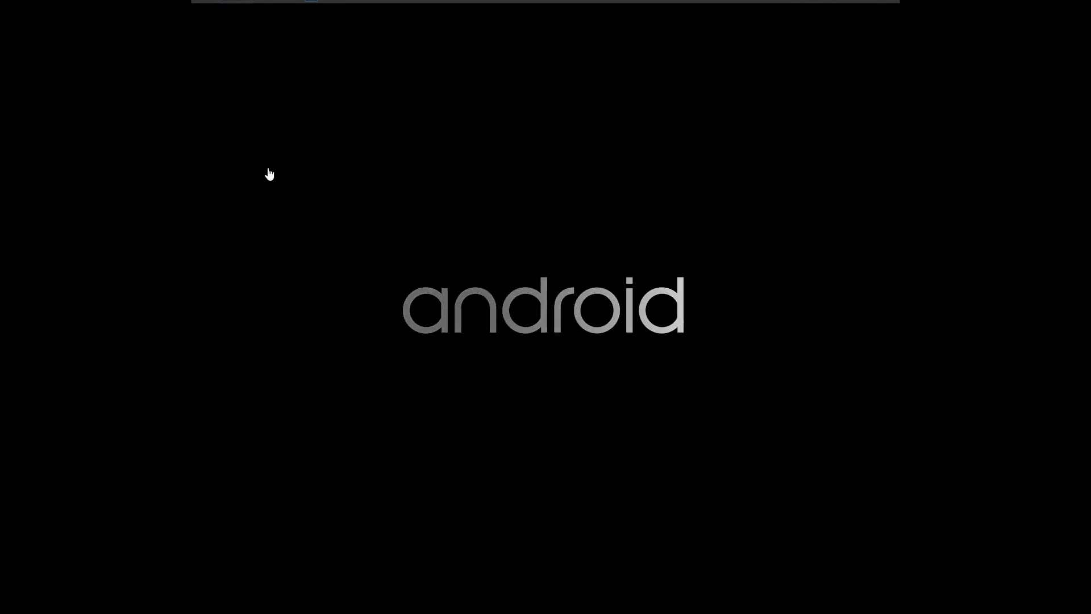
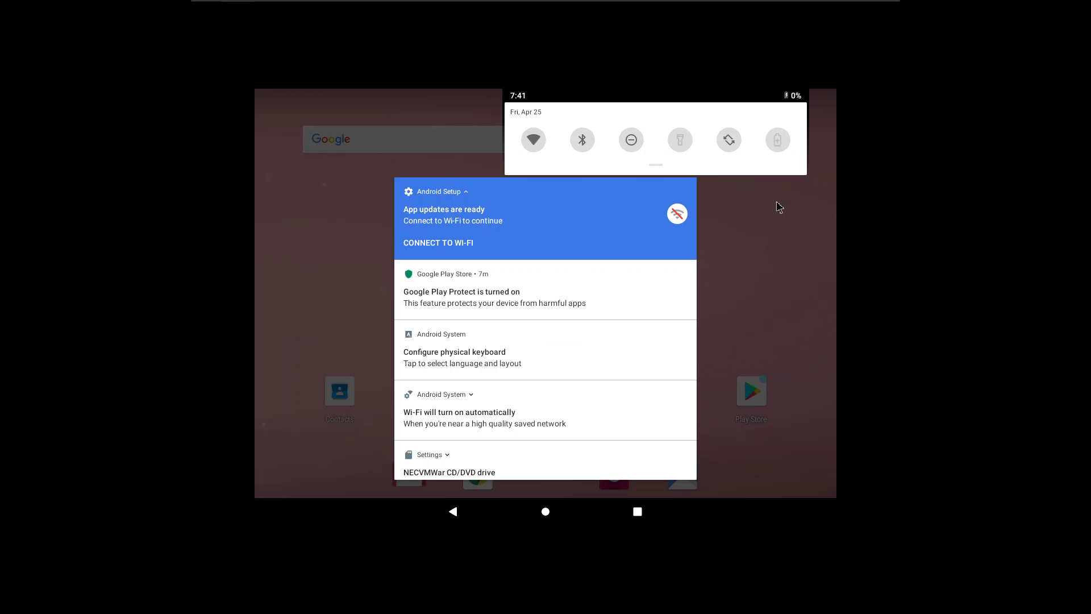
Close the notification shade, switch to the root text console and create the directory /mnt/sda with mkdir.
click(777, 202)
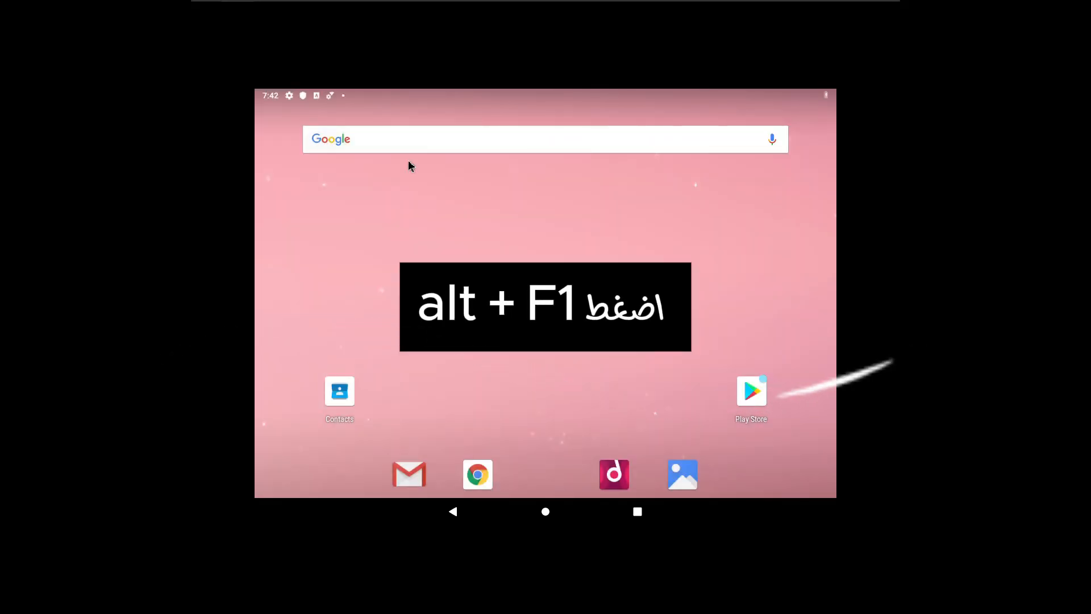
key(alt+F1)
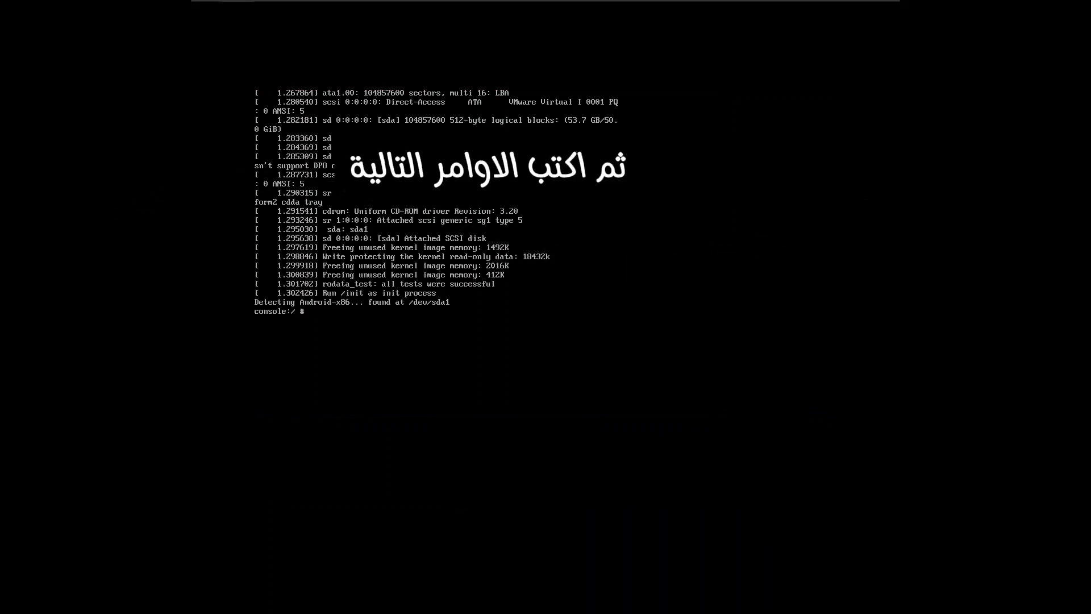
text(m)
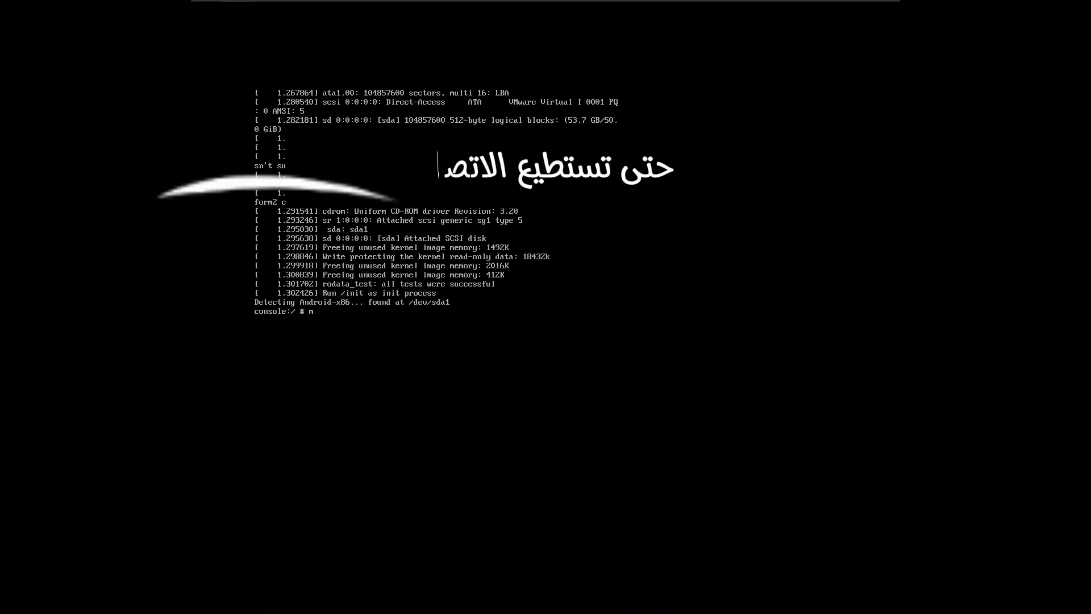
text(k)
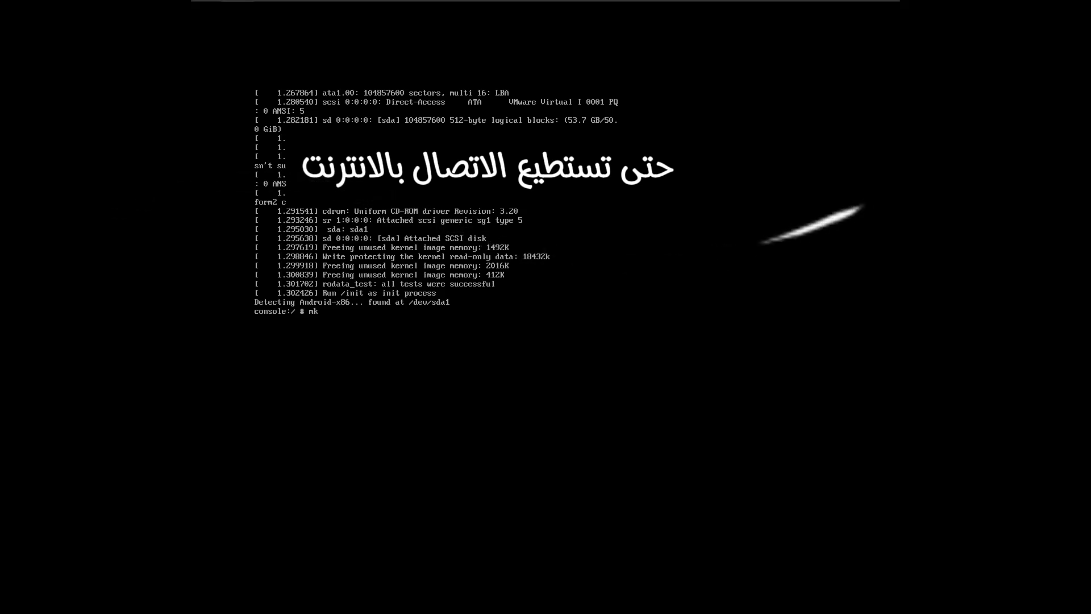
text(dir)
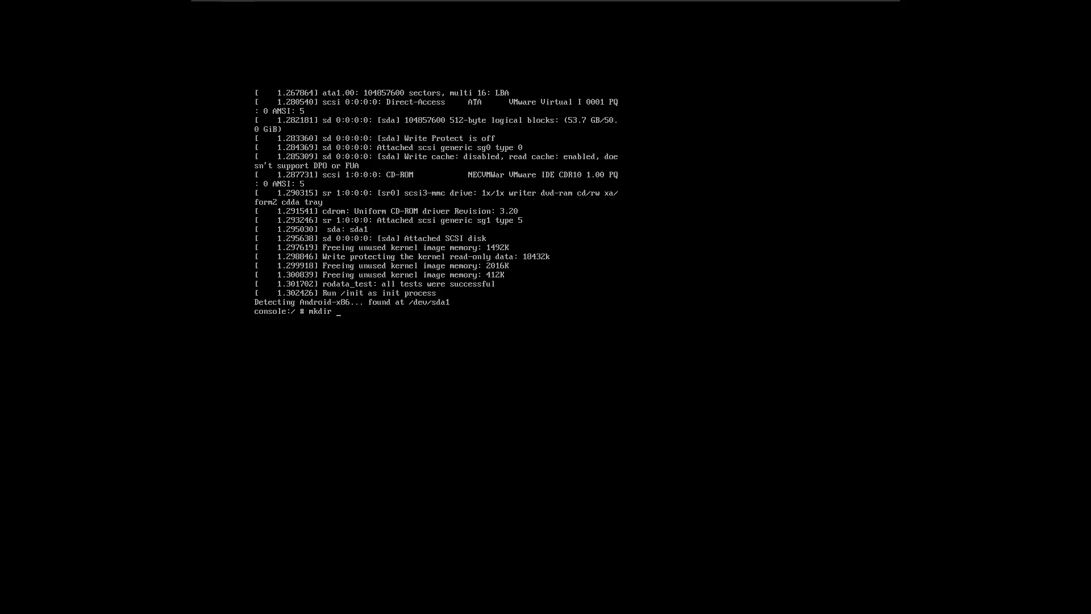
text( /mnt/sda)
key(Return)
Look up the sd block devices in /dev/block and try to mount /dev/block/sdaa1 without a mount point.
text(lock)
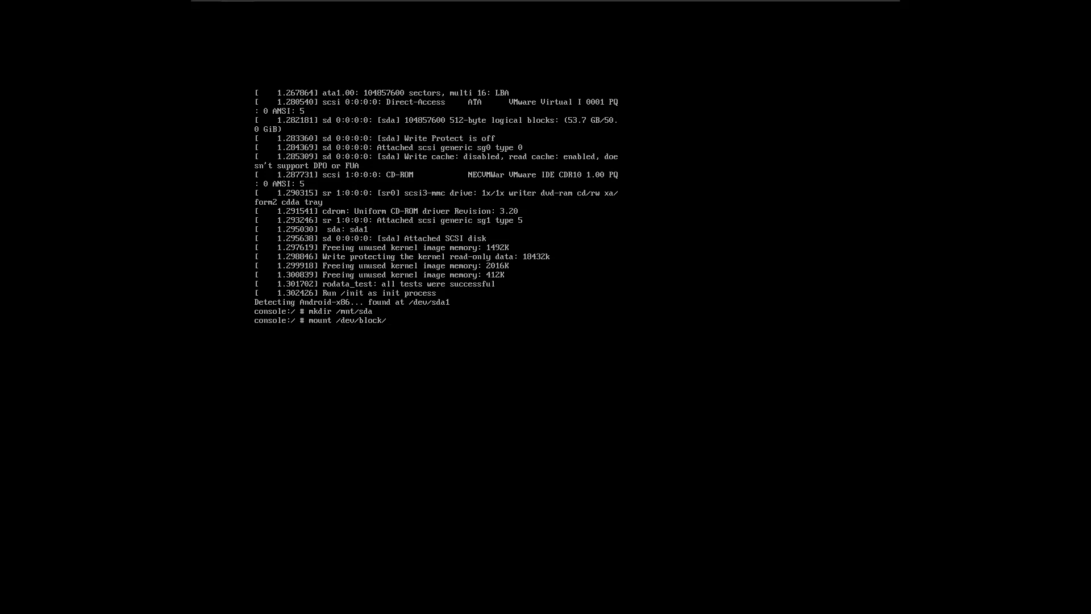
text(/sd)
key(Tab)
key(Tab)
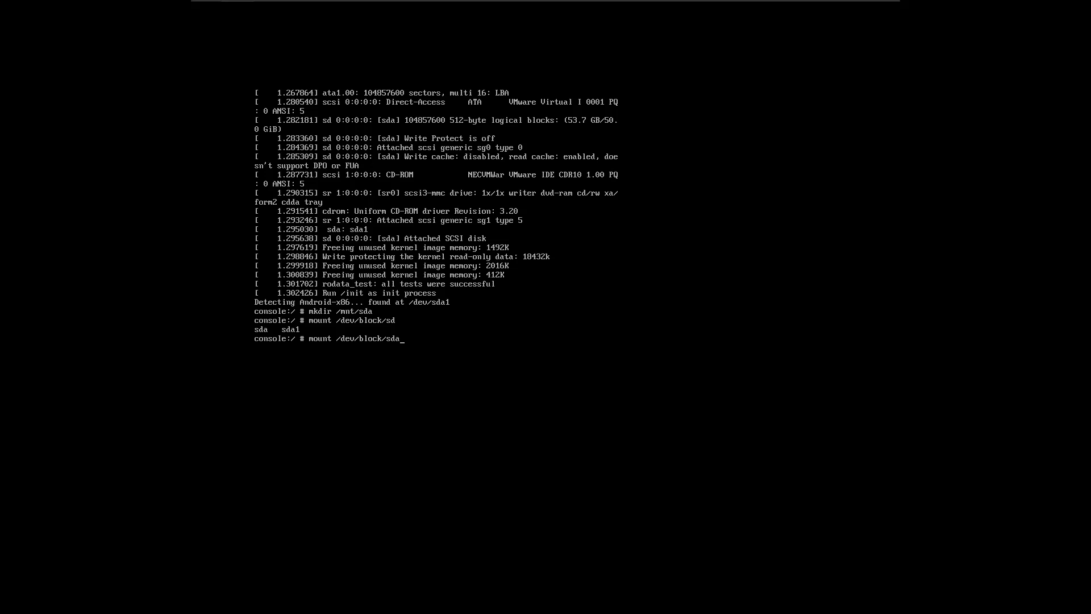
text(a1)
key(Return)
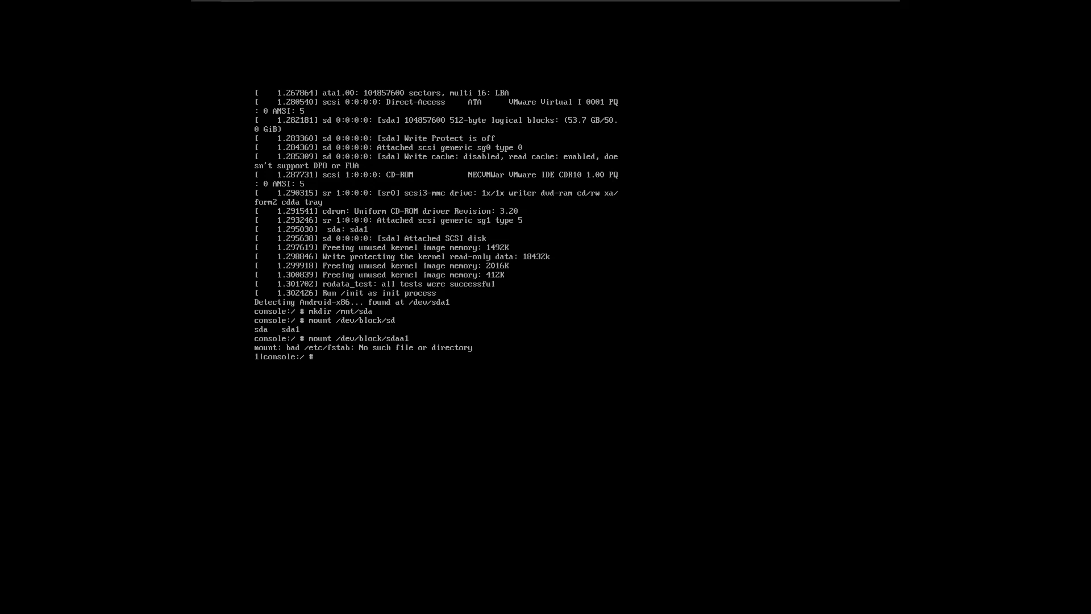
Correct the recalled mount command and mount /dev/block/sda1 on /mnt/sda.
key(Up)
key(BackSpace)
key(BackSpace)
key(BackSpace)
key(BackSpace)
key(BackSpace)
key(BackSpace)
key(BackSpace)
key(BackSpace)
key(BackSpace)
key(BackSpace)
key(BackSpace)
key(BackSpace)
key(BackSpace)
key(Tab)
key(Tab)
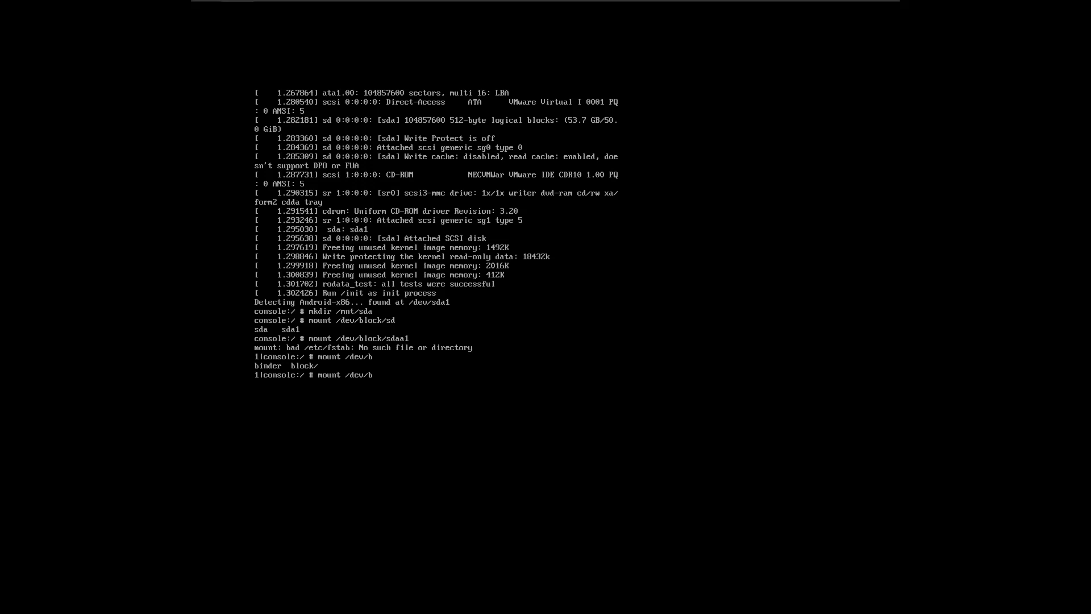
text(loc)
text(sda1 /mnt/sda)
key(Return)
Open the boot menu file /mnt/sda/grub/menu.lst in vi.
text(mnt/sda/)
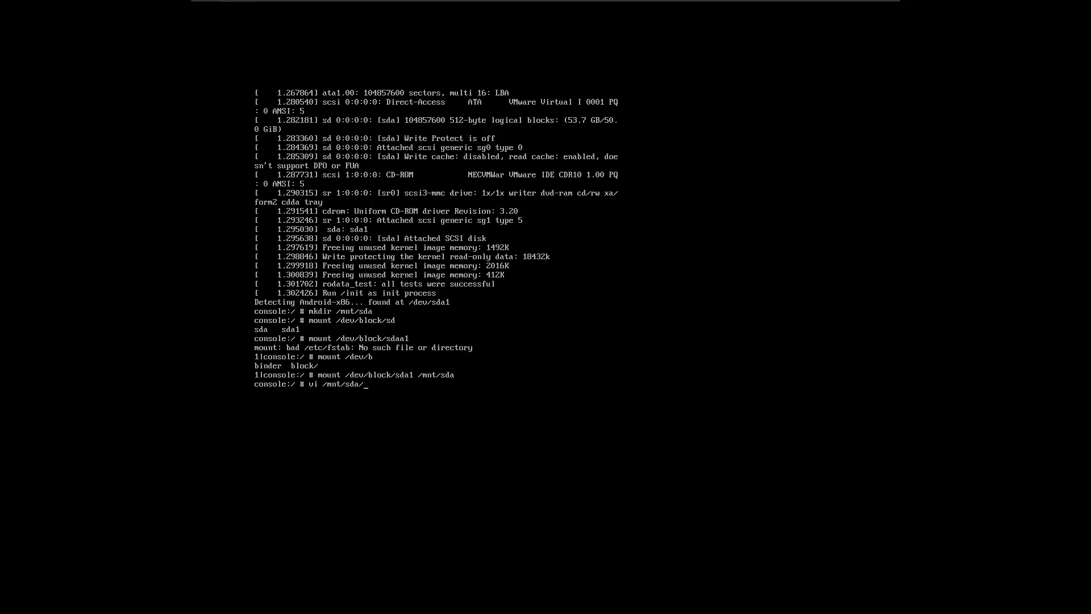
text(ub/menu.lst)
key(Return)
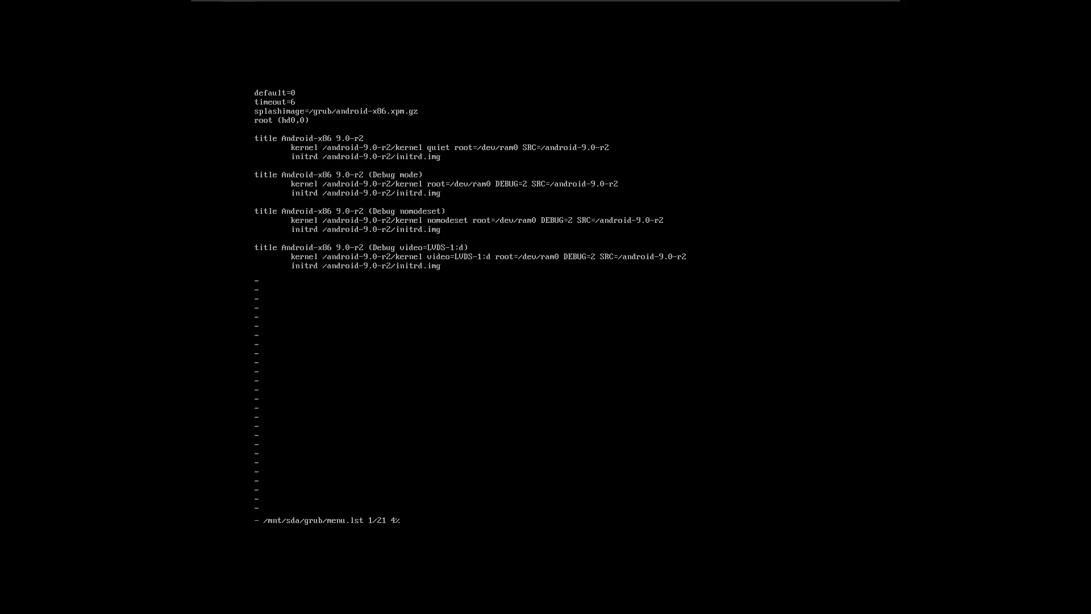
Enter insert mode and set the boot menu timeout to 0.
key(Down)
key(i)
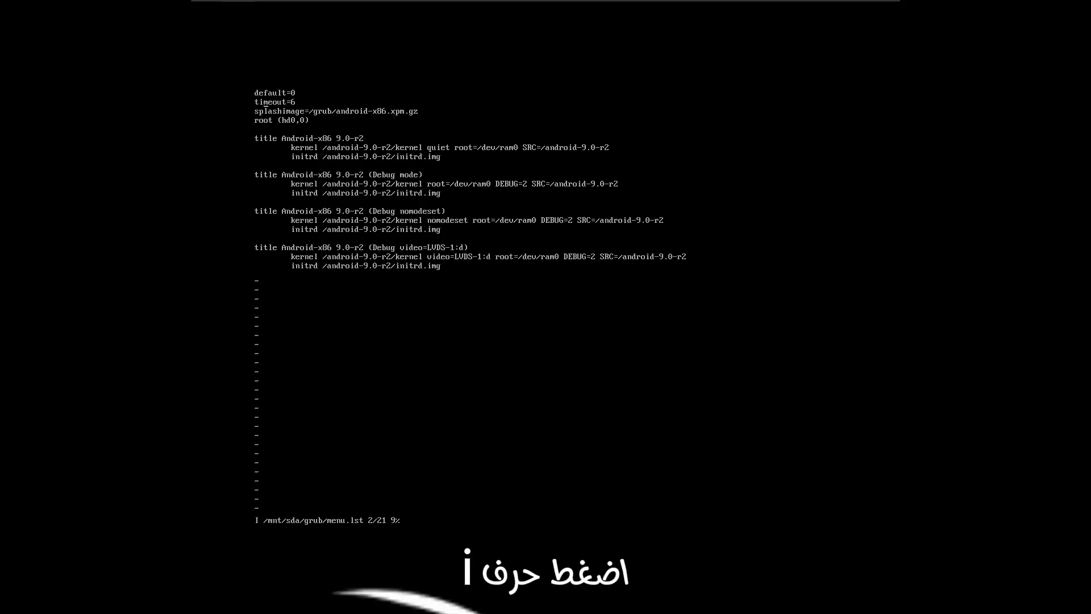
key(End)
key(BackSpace)
text(0)
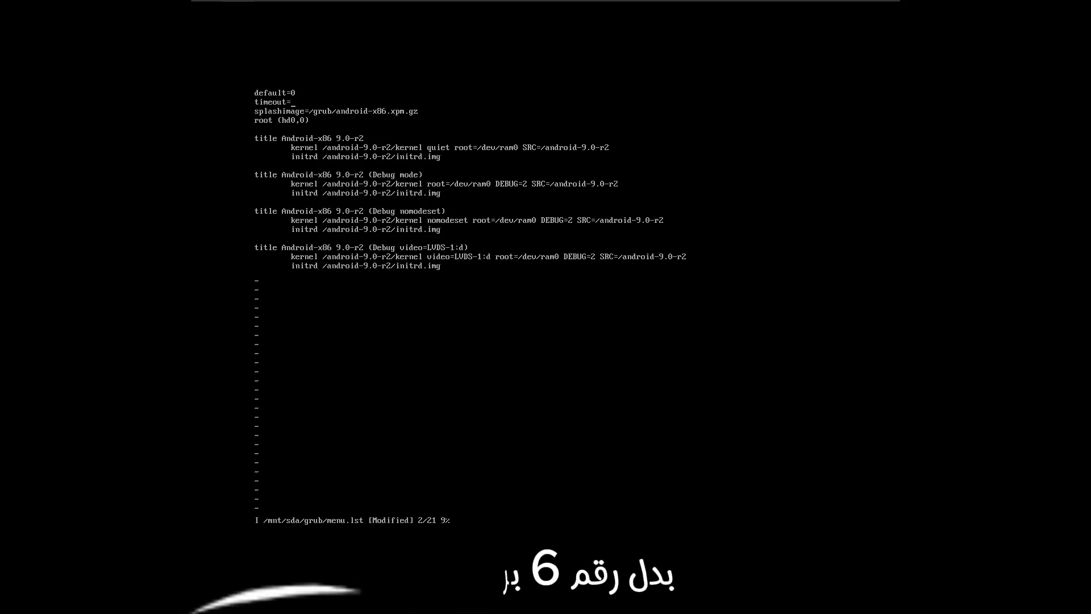
Replace quiet with "nomodeset xforcevesa" in the kernel line of the first Android-x86 9.0-r2 entry.
key(Down)
key(Down)
key(Down)
key(Down)
key(Down)
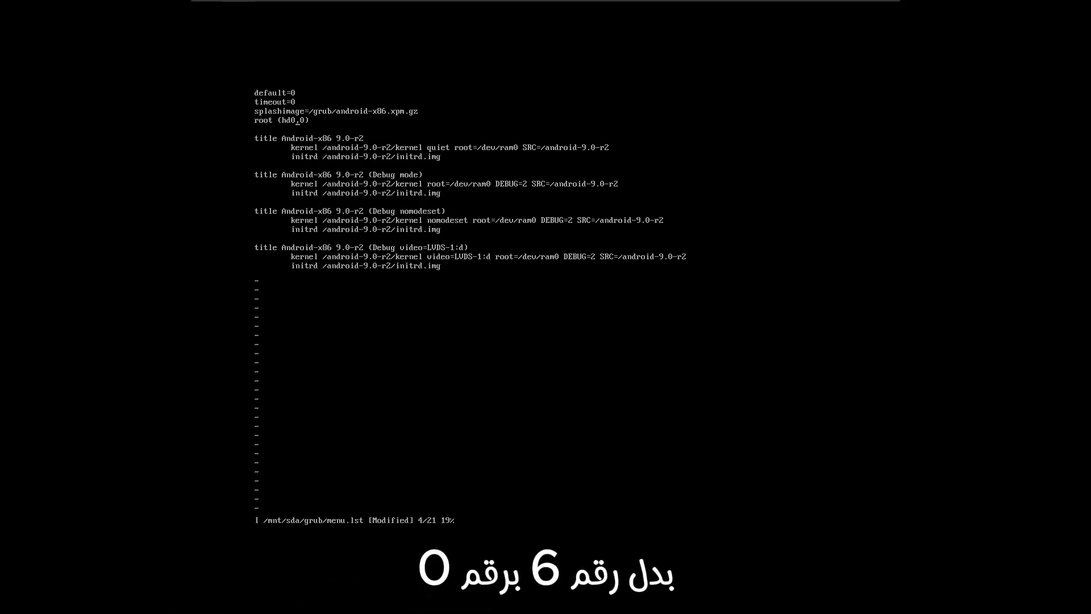
key(Right)
key(Right)
key(Right)
key(Right)
key(Right)
key(Right)
key(Right)
key(Right)
key(Right)
key(Right)
key(Right)
key(Right)
key(Right)
key(Right)
key(Right)
key(Right)
key(Right)
key(Right)
key(Right)
key(Right)
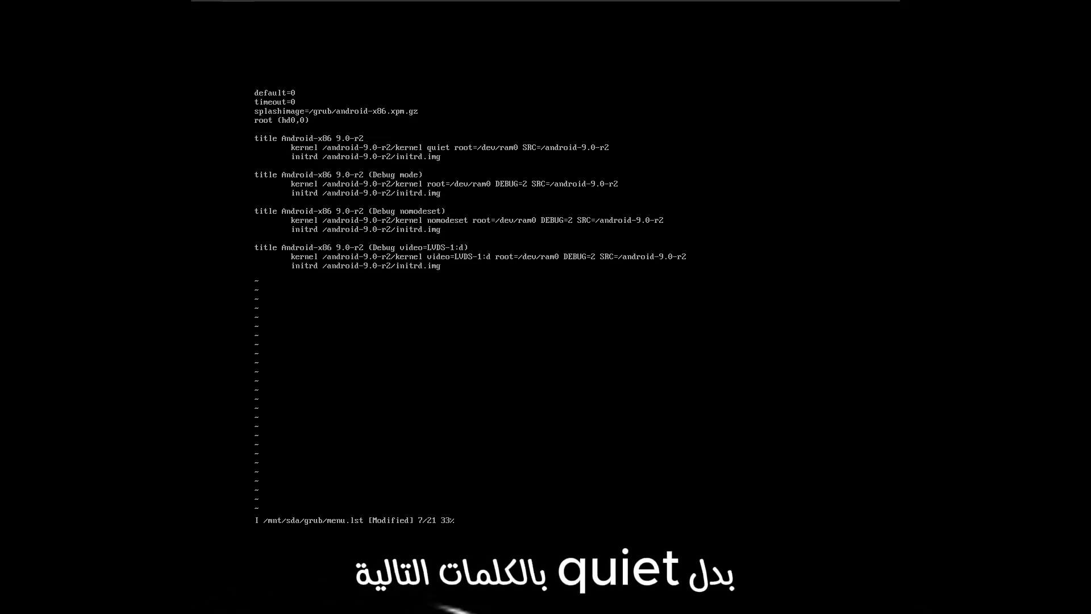
key(BackSpace)
key(BackSpace)
key(BackSpace)
key(BackSpace)
key(BackSpace)
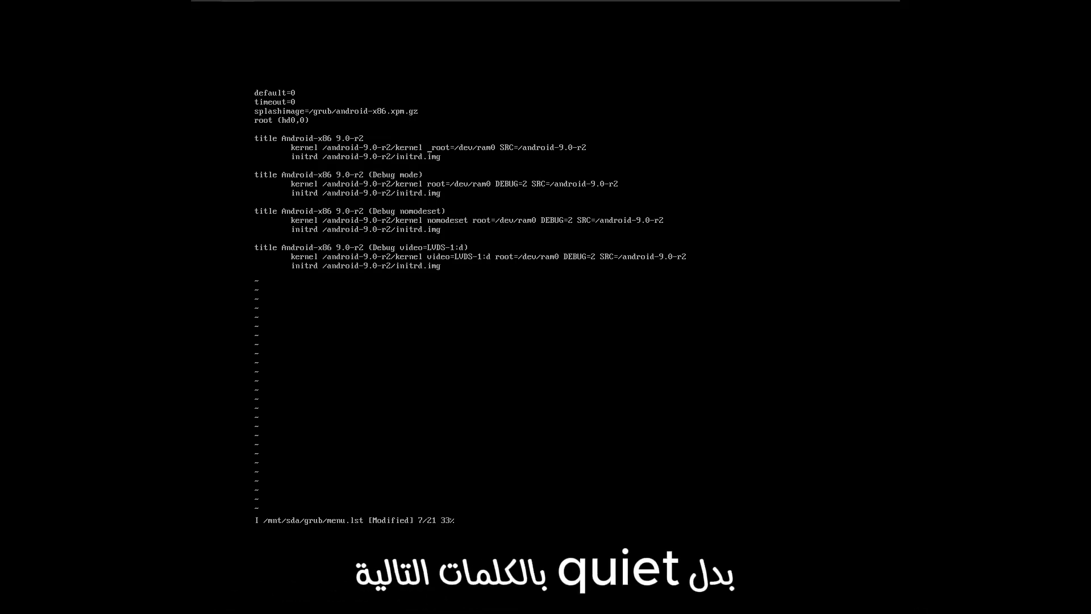
text(nomodest)
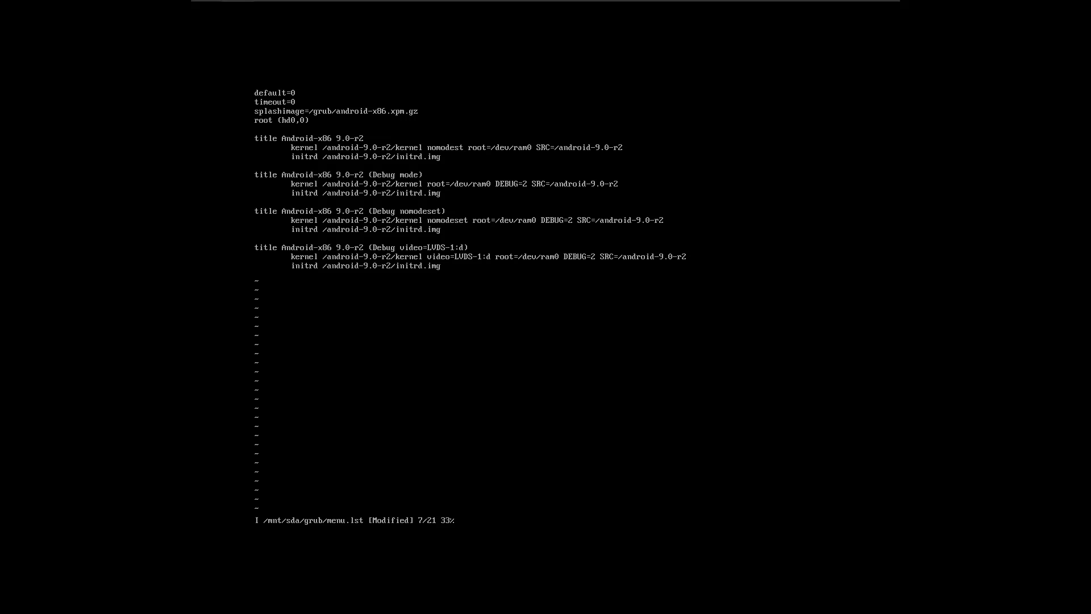
key(BackSpace)
text(et)
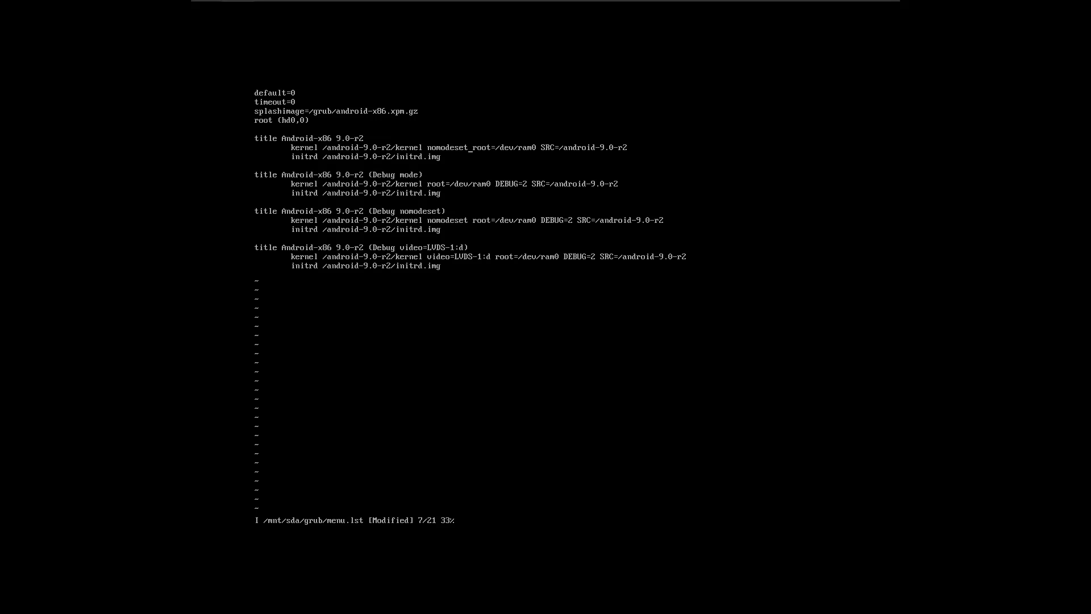
text(x )
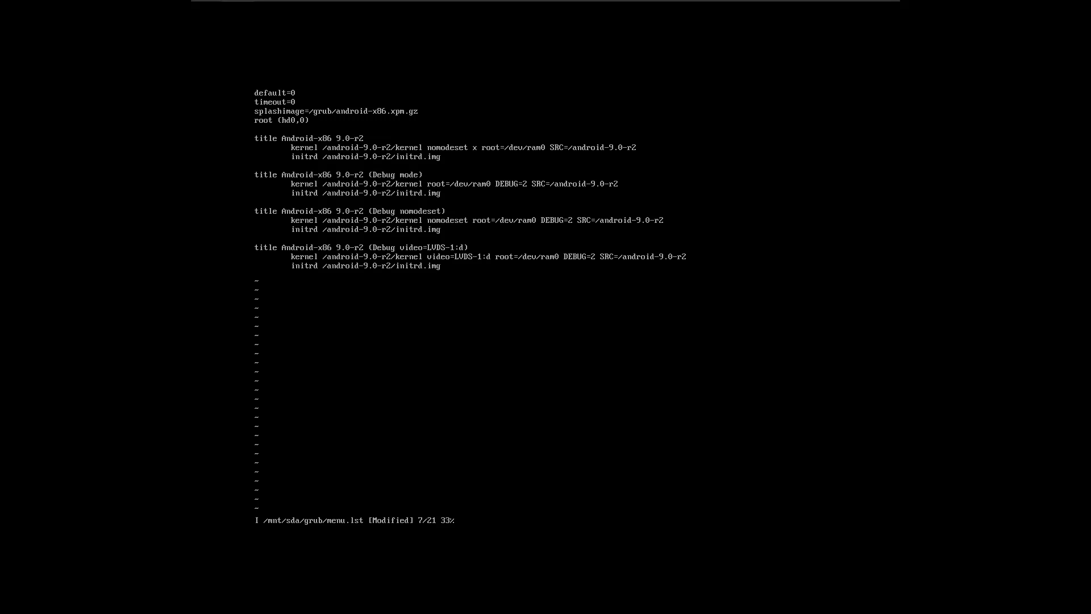
text(forc)
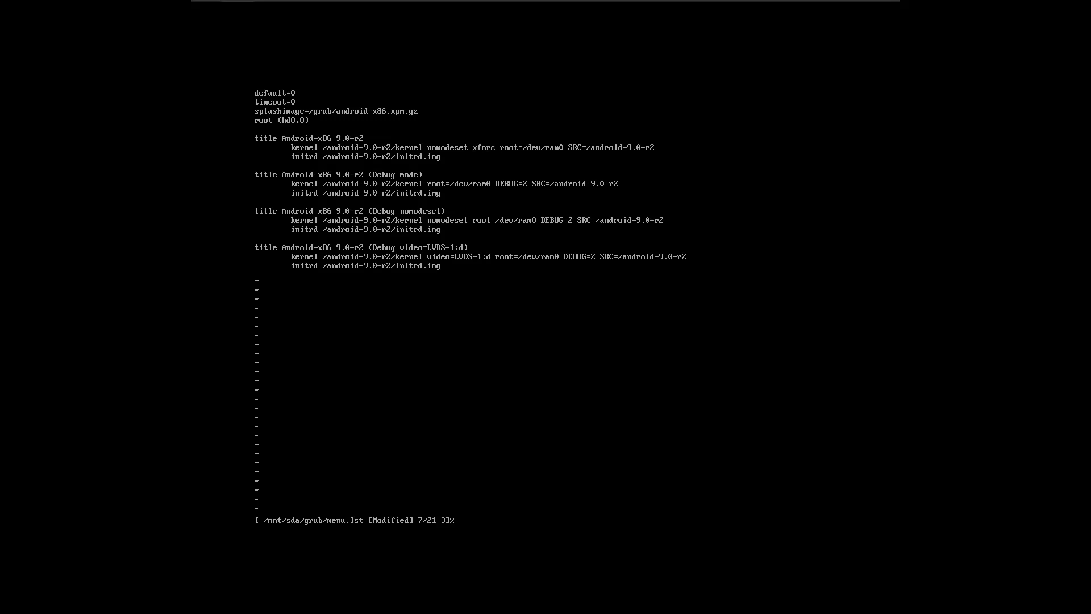
text(e)
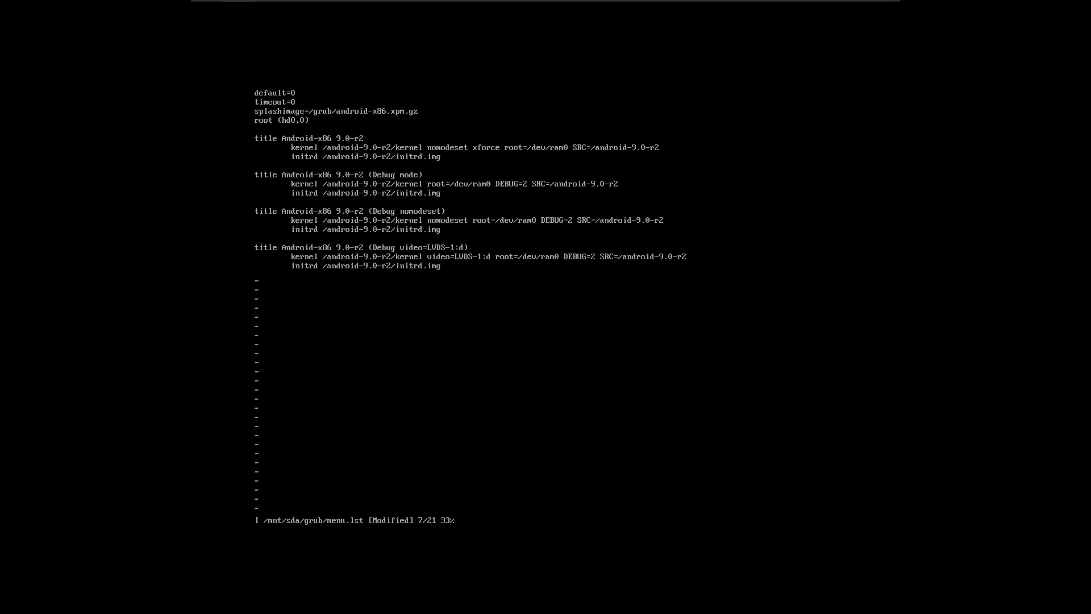
text(ves)
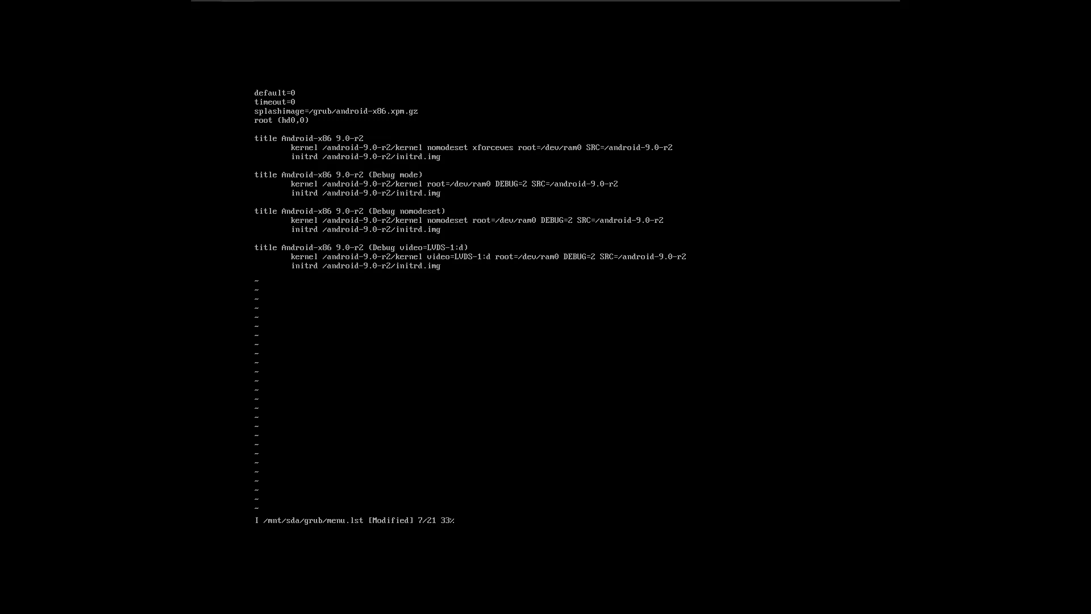
text(a)
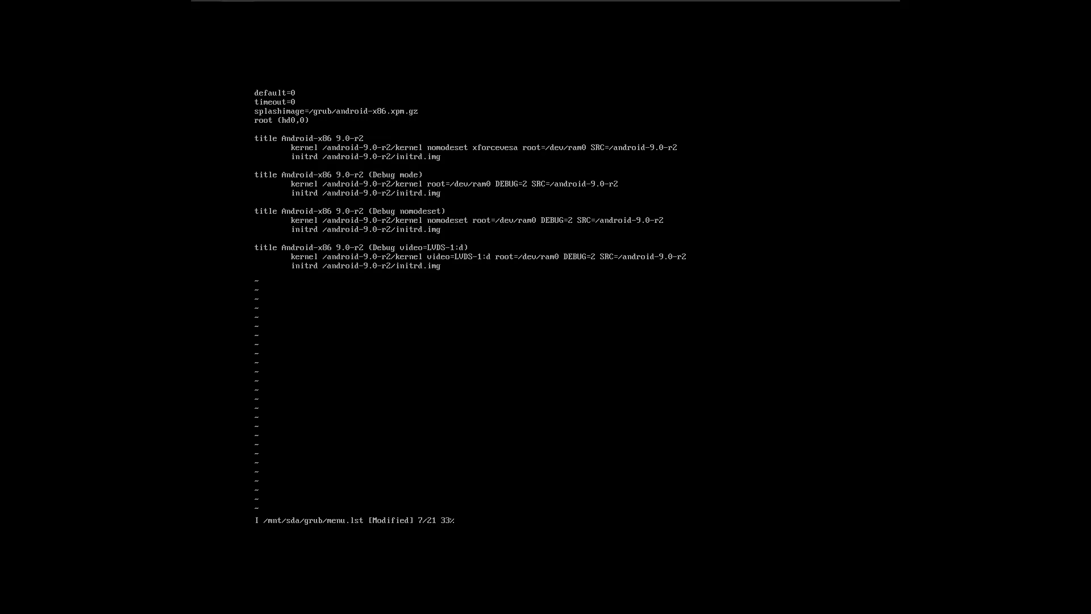
Leave insert mode below the last boot entry and save and quit menu.lst with :wq.
key(Down)
key(Down)
key(Down)
key(Down)
key(Down)
key(Down)
key(Down)
key(Down)
key(Down)
key(Down)
key(Down)
key(Down)
key(Down)
key(Down)
key(Escape)
text(:wq)
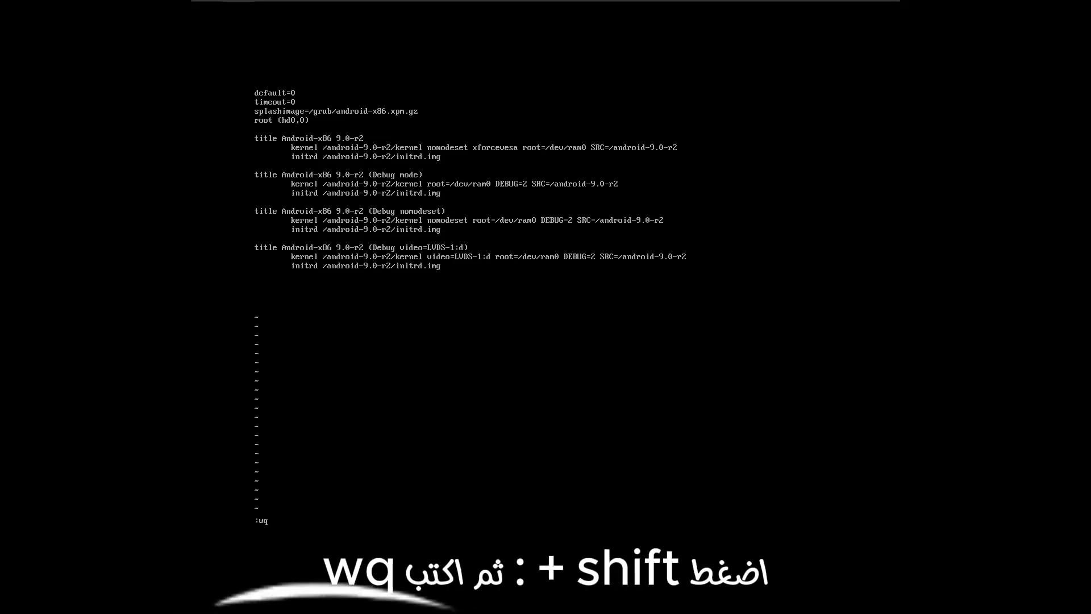
key(Return)
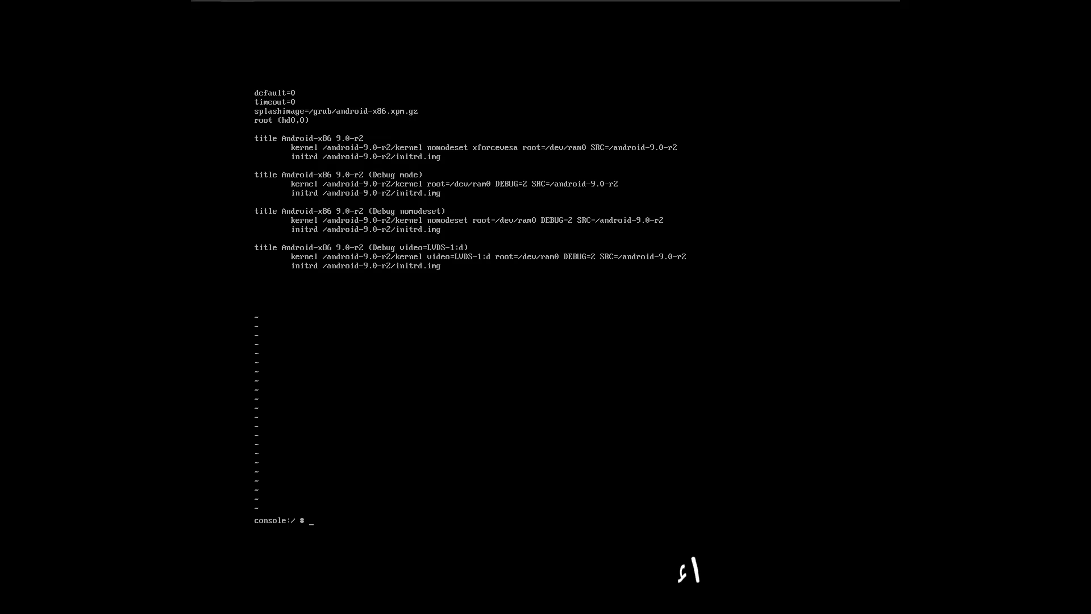
Restart Android-x86 from the console with the reboot command.
text(reboot)
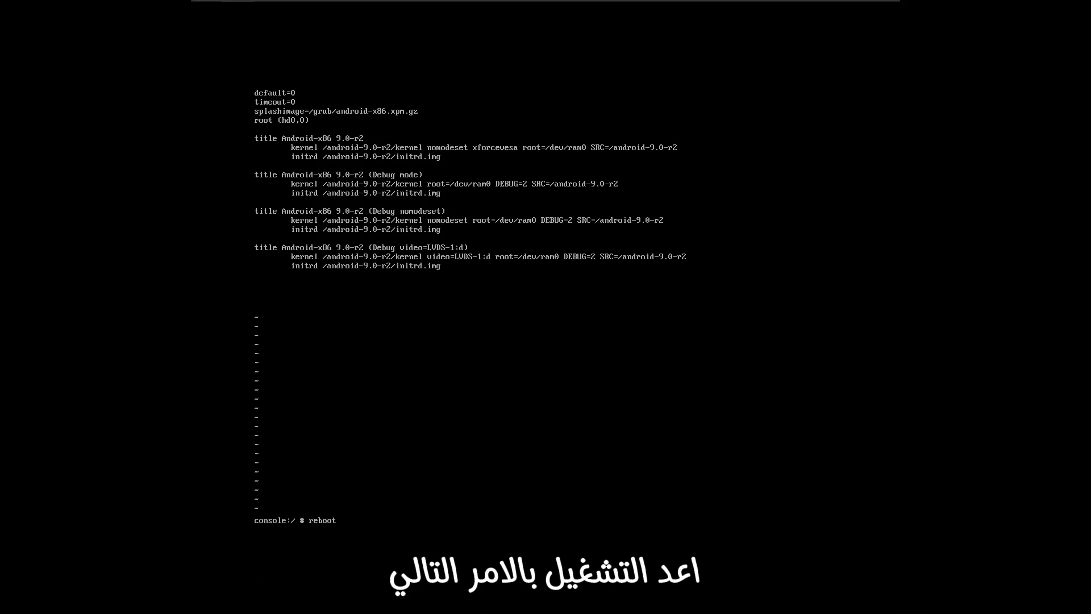
key(Return)
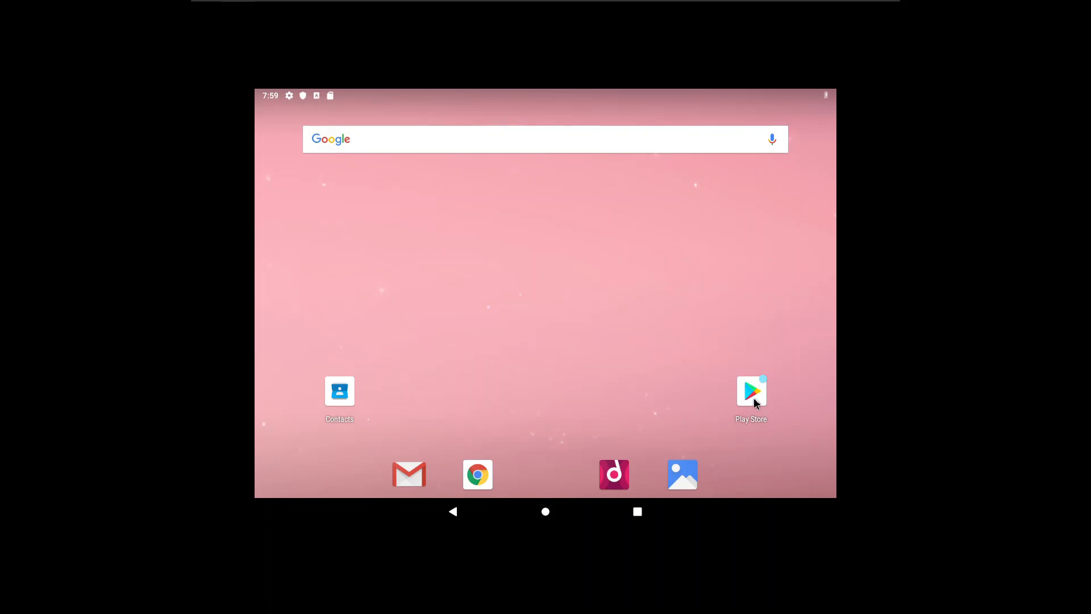
Check internet access by opening the Play Store and loading the YouTube shortcut in Chrome.
click(754, 399)
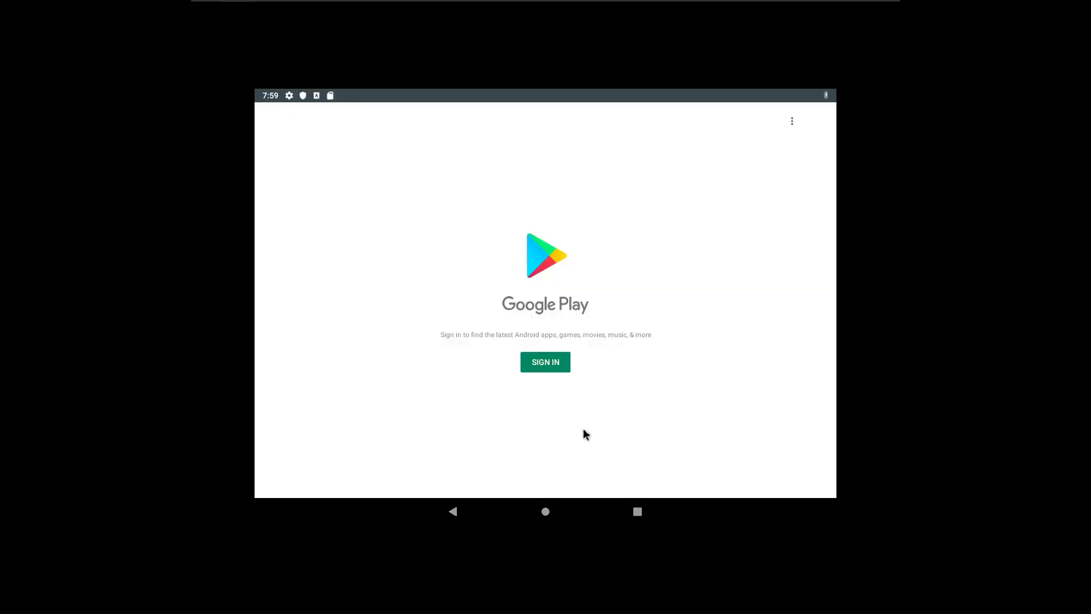
click(549, 515)
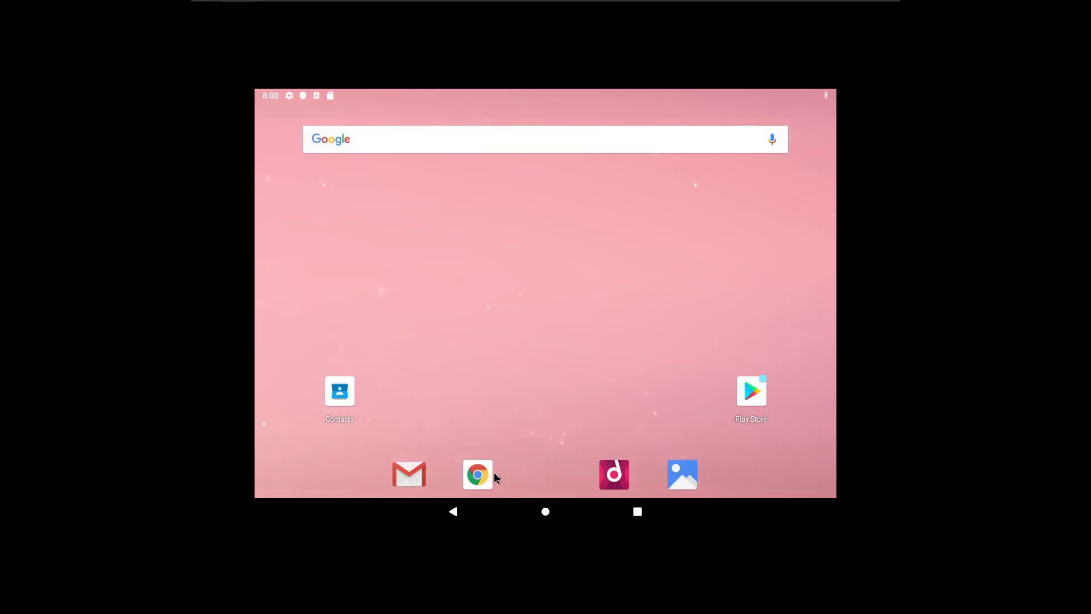
click(478, 475)
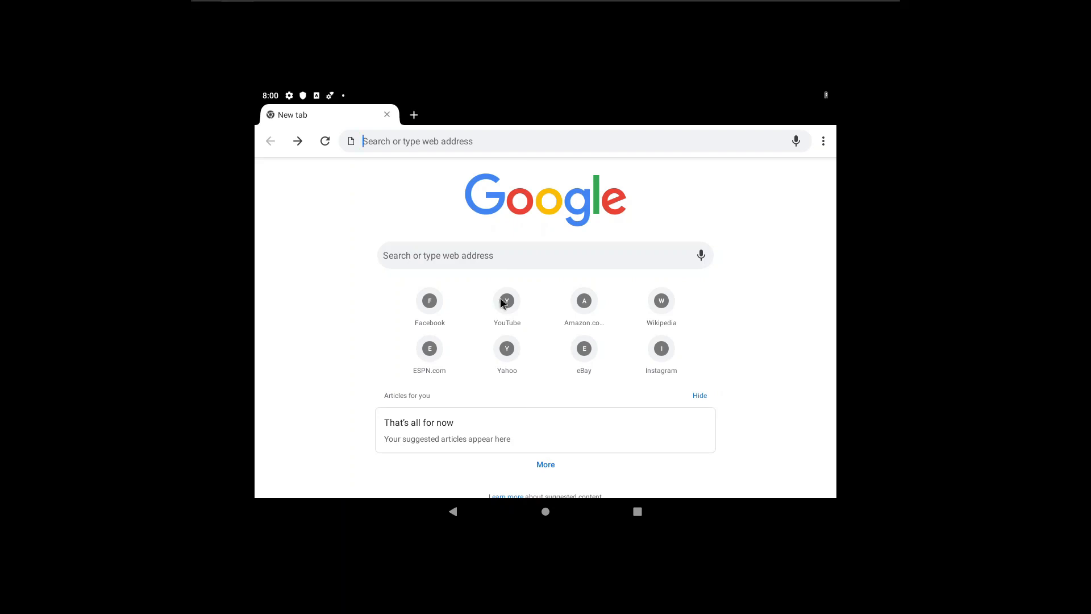
click(504, 302)
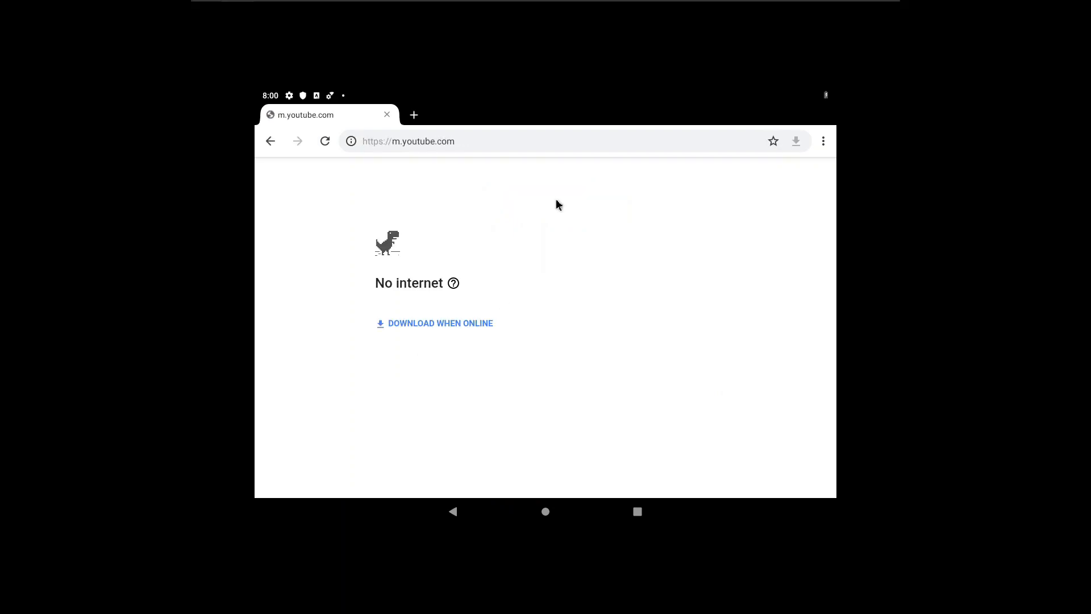
Turn on Wi-Fi in the quick settings and open the Wi-Fi settings from the VirtWifi open-network notification.
click(828, 102)
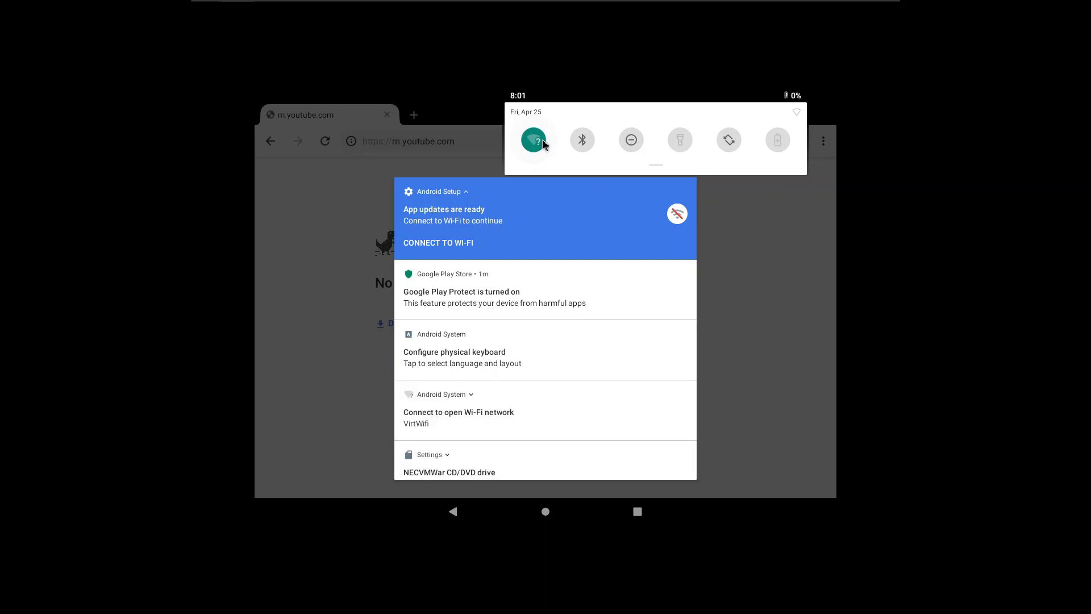
click(488, 409)
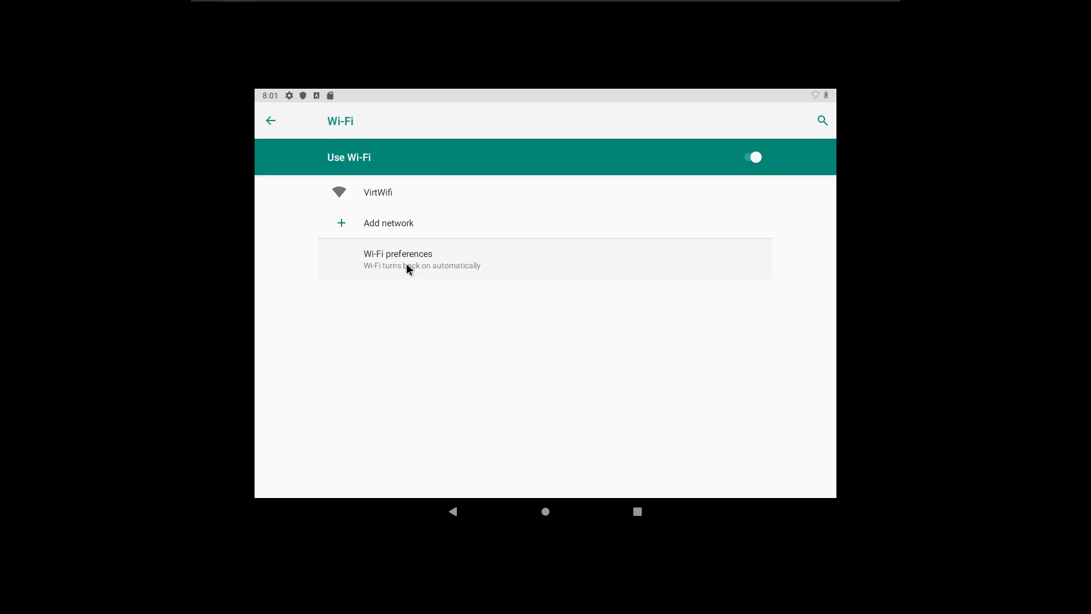
Turn Wi-Fi off, look through the Wi-Fi preferences and turn Wi-Fi on again.
click(456, 174)
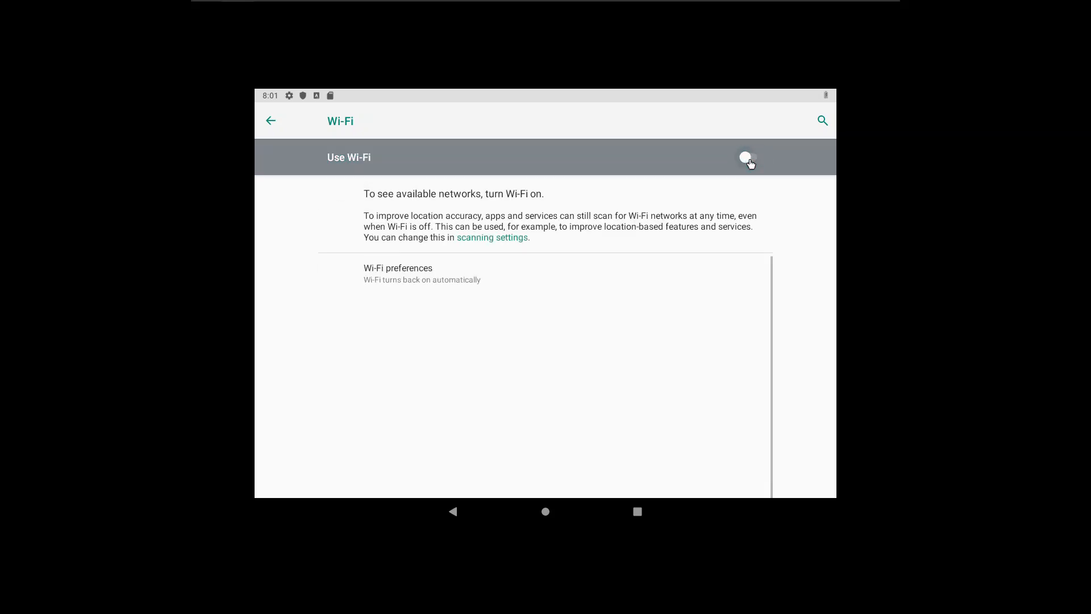
click(446, 284)
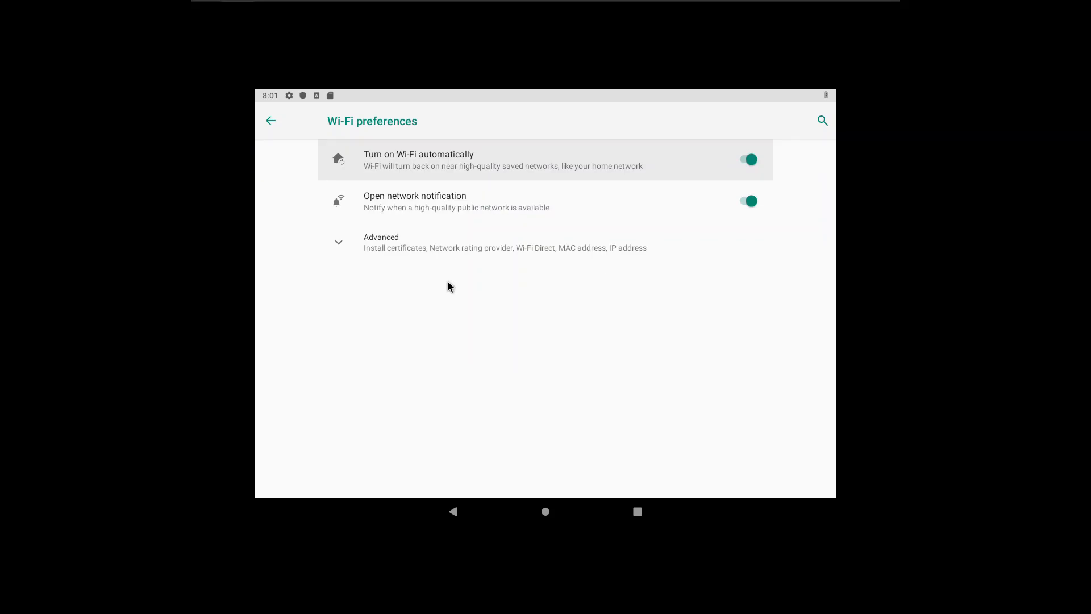
click(419, 245)
click(288, 137)
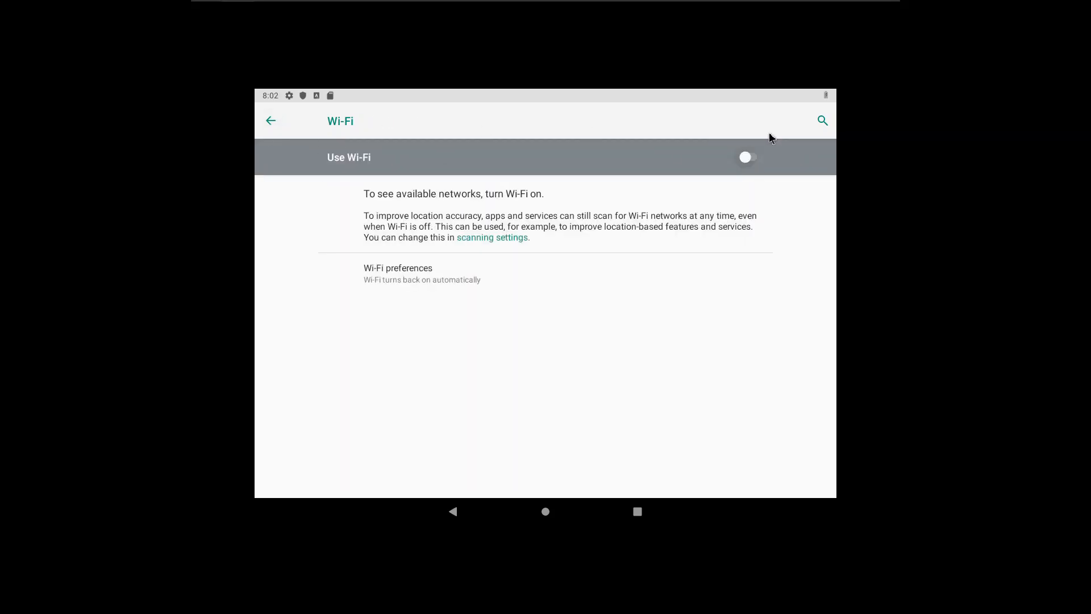
click(746, 157)
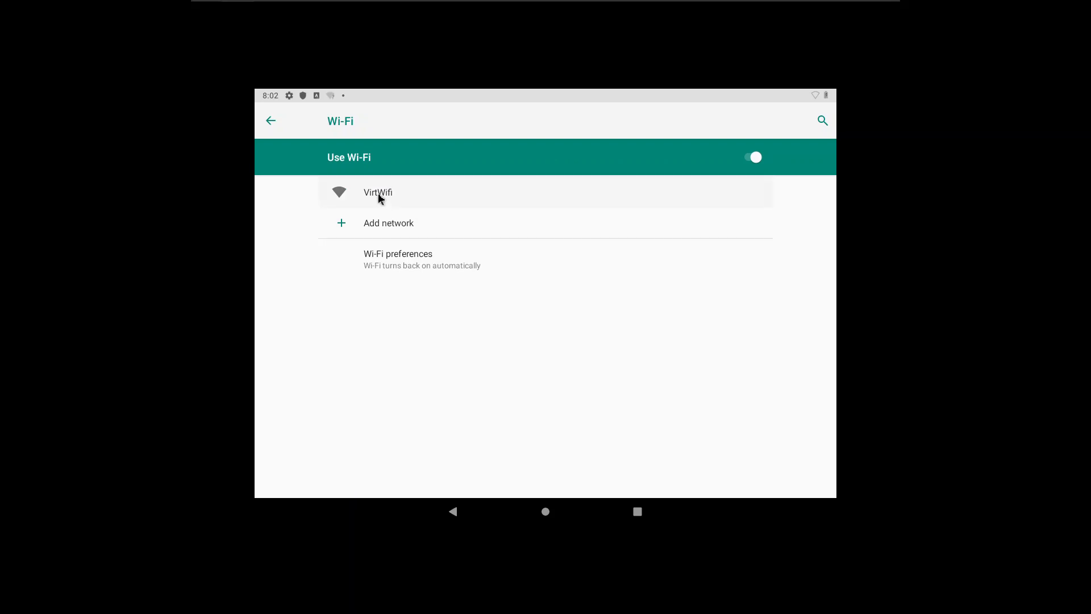
Connect to the VirtWifi network and check the saved networks list, returning to the main settings.
click(377, 193)
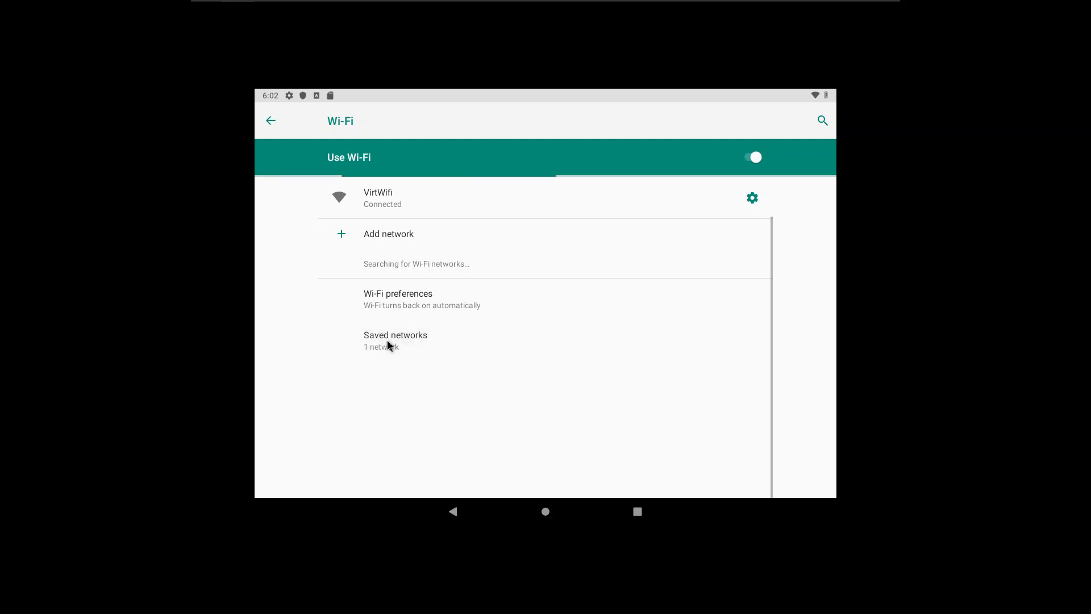
click(388, 343)
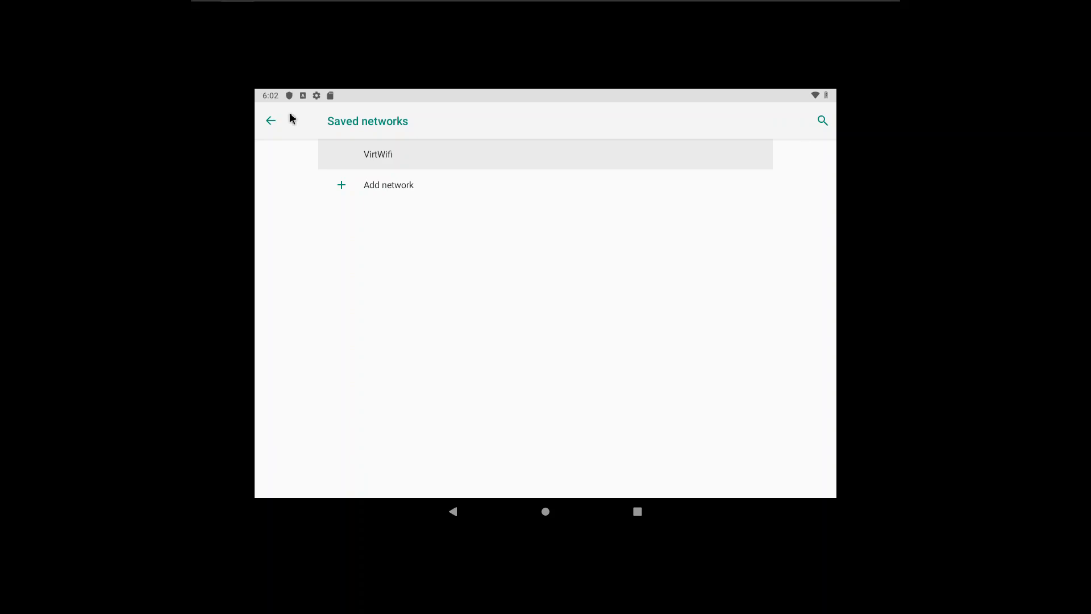
click(271, 120)
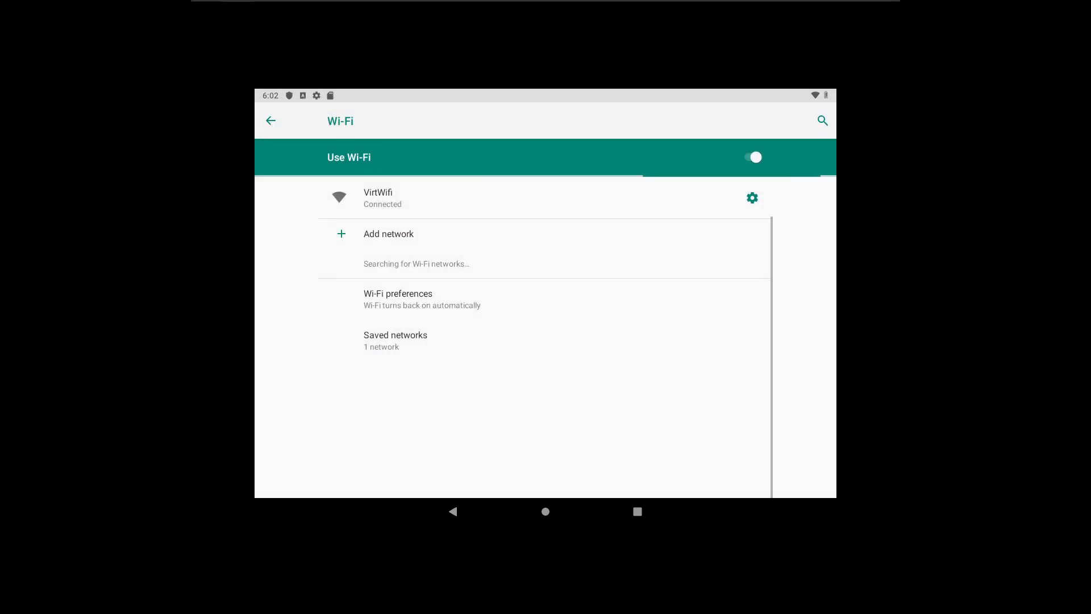
click(272, 121)
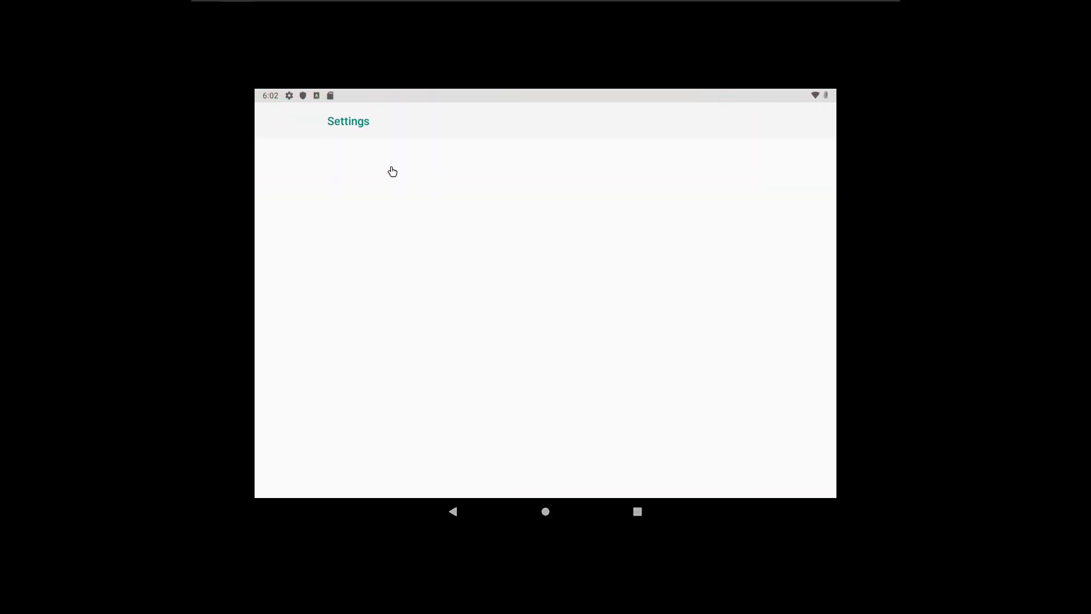
Test the connection by opening Chrome from the home screen and reloading m.youtube.com.
click(547, 514)
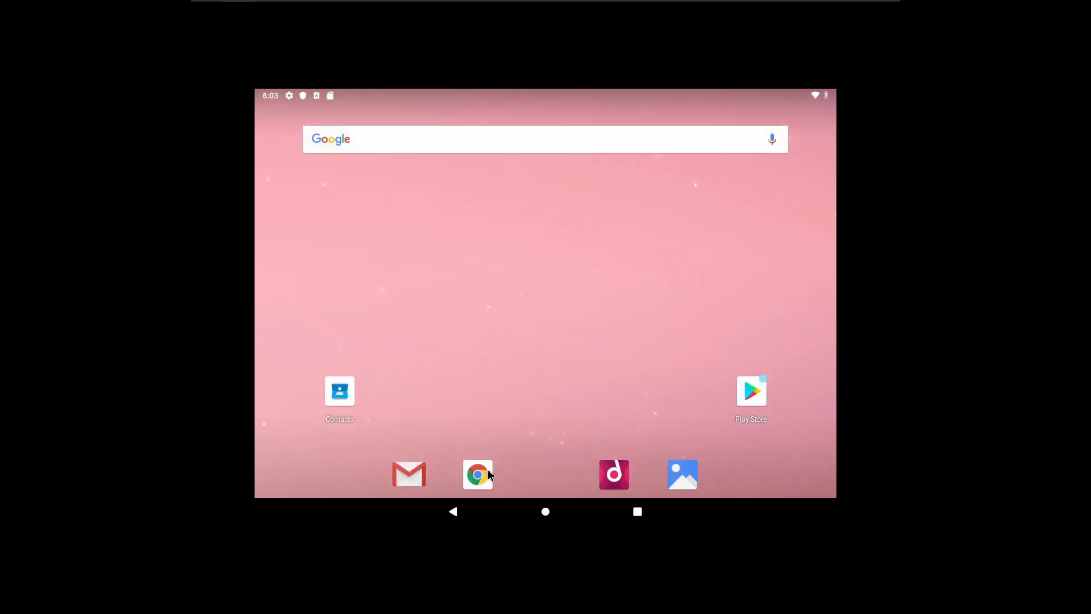
click(489, 474)
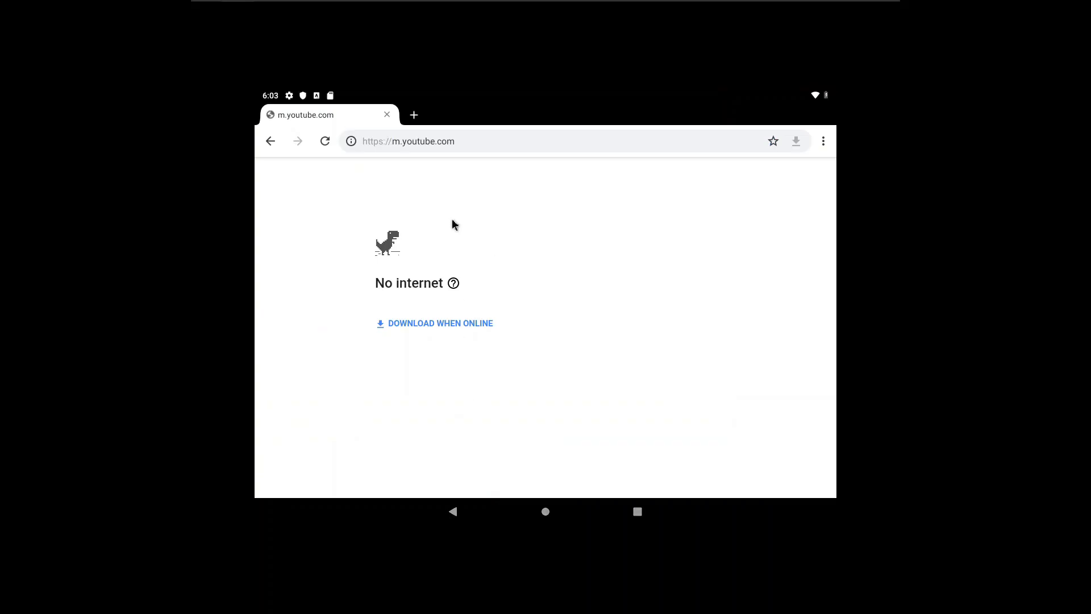
click(325, 143)
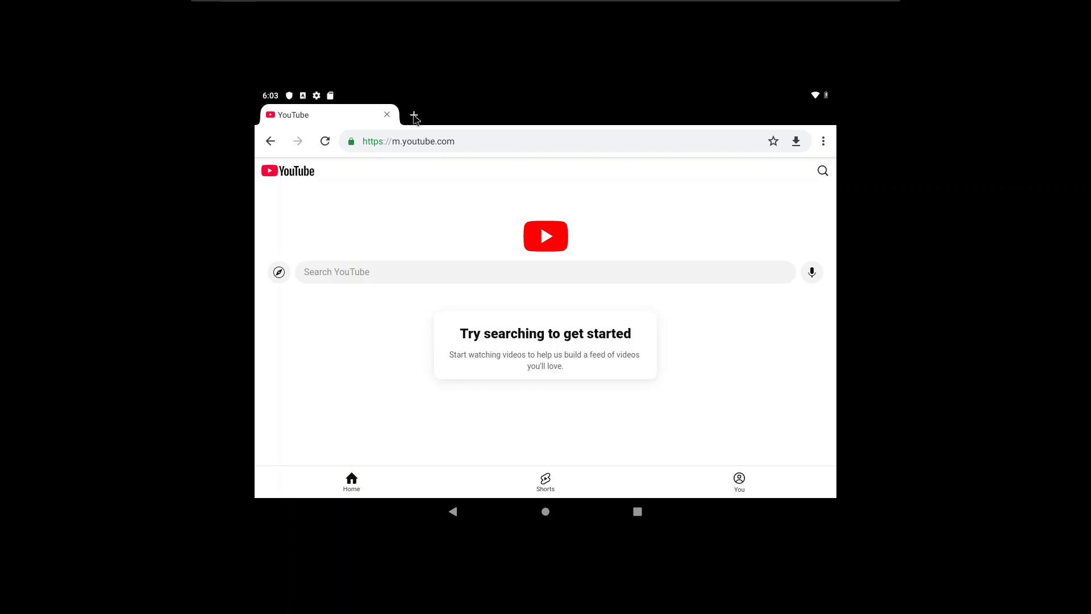
Search for the suggested query "android emulator" in a new Chrome tab.
click(414, 116)
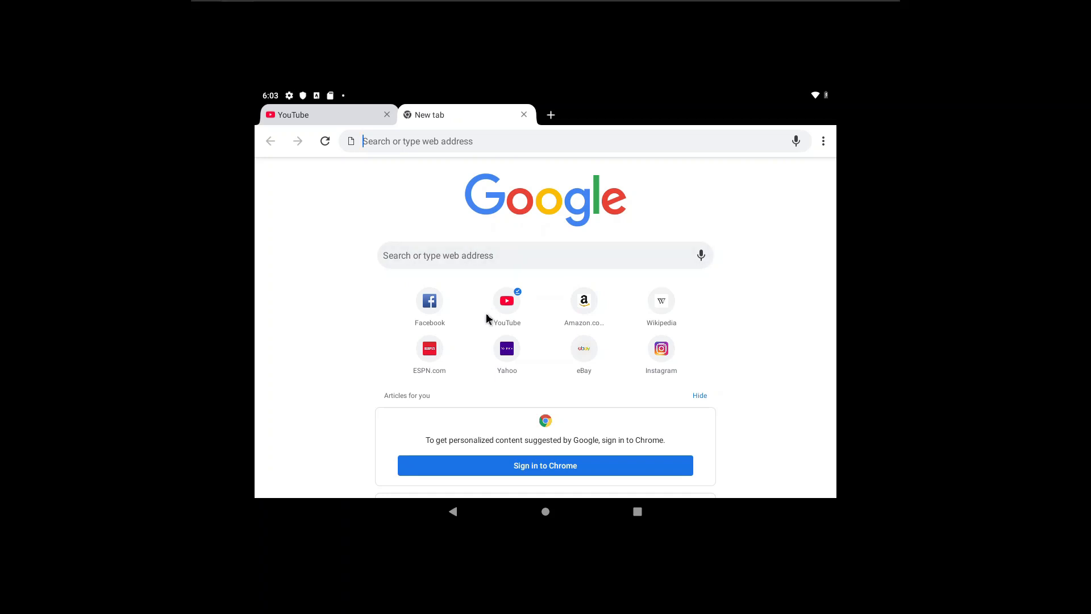
text(a)
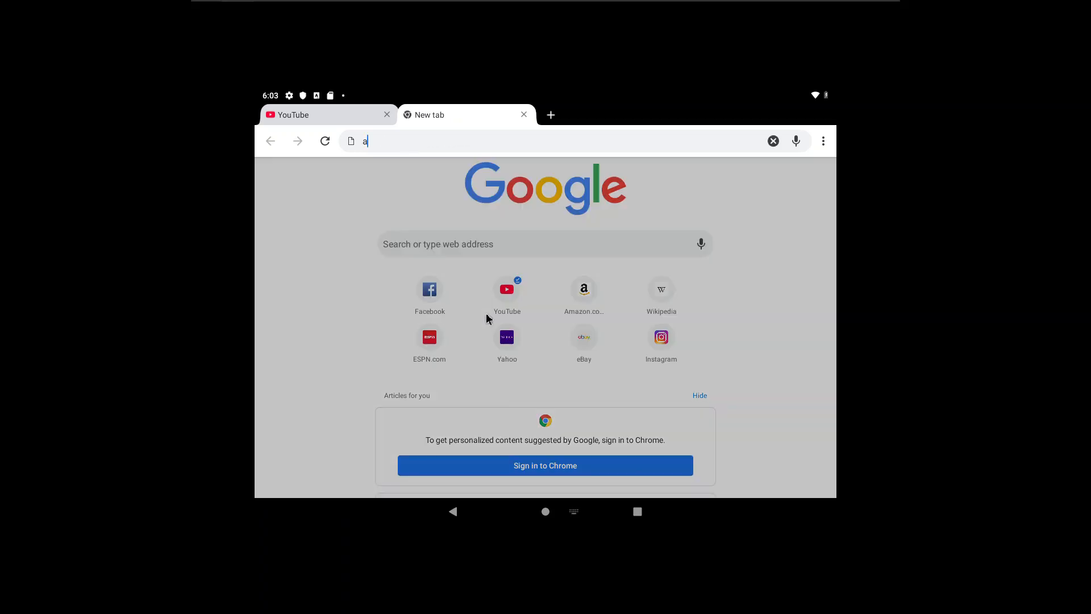
text(ndroid studio download)
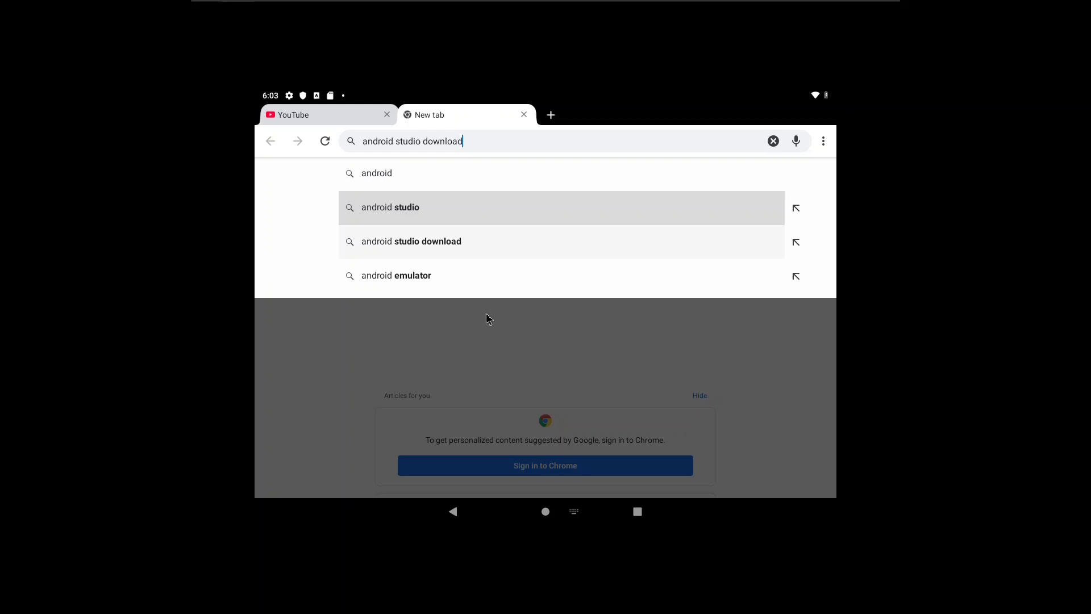
key(Down)
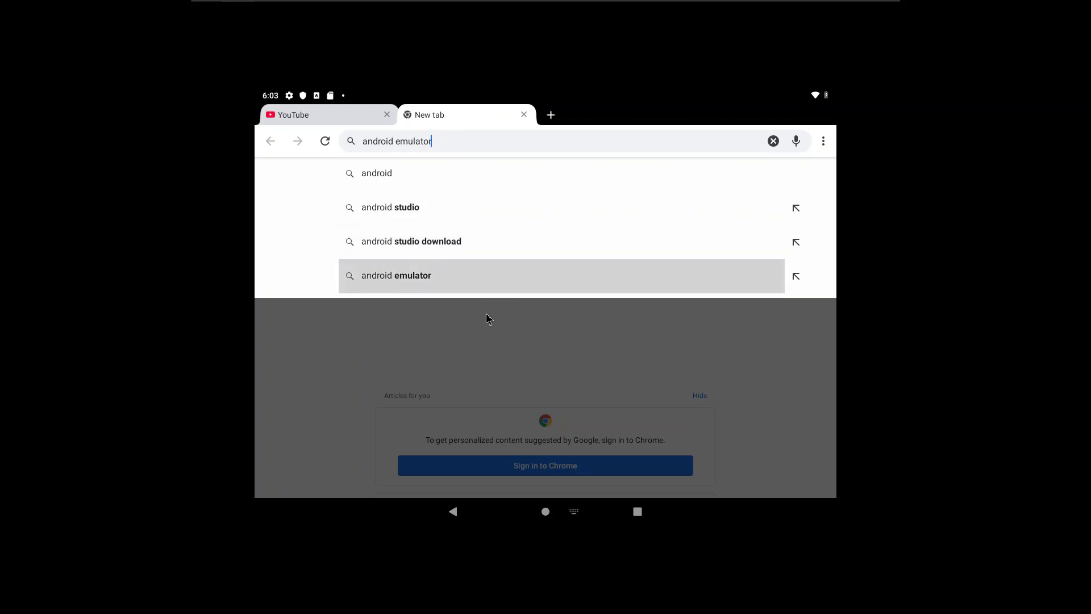
key(Return)
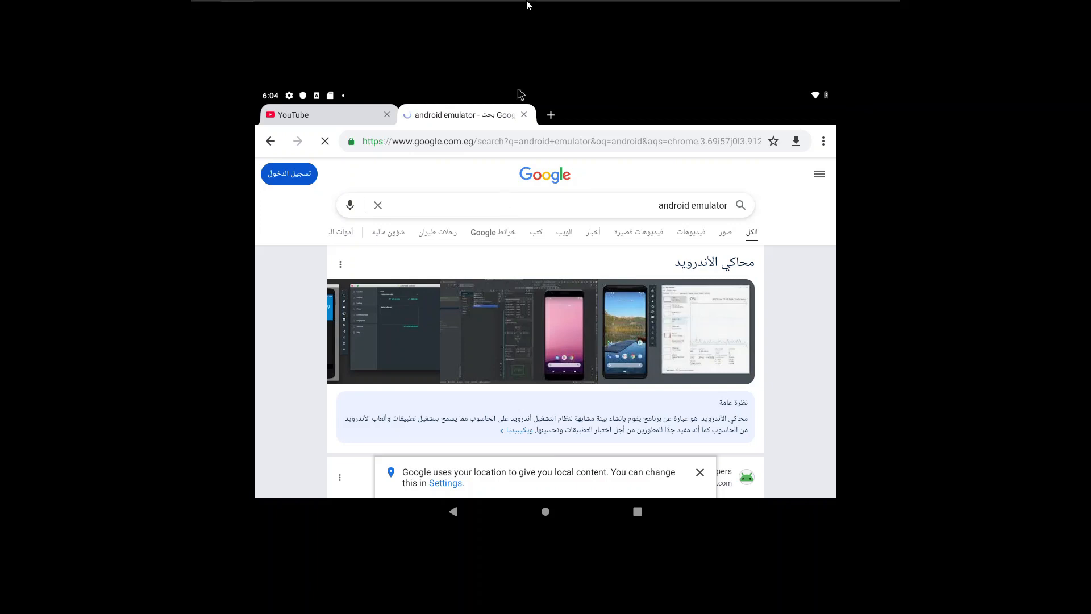
Take the VMware Player virtual machine out of full-screen mode.
mouse_move(527, 5)
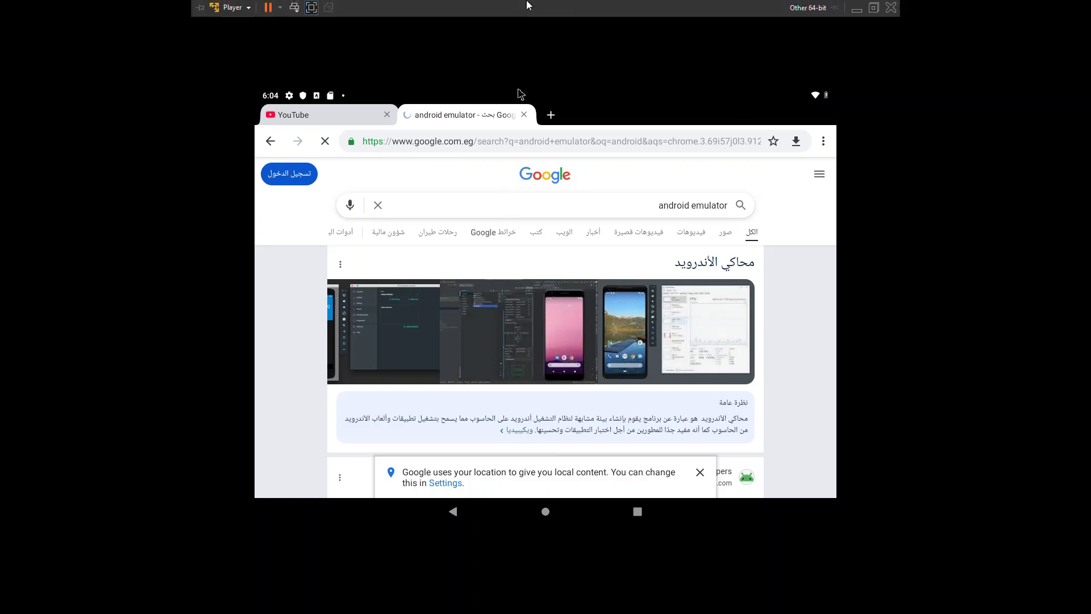
click(200, 8)
click(311, 9)
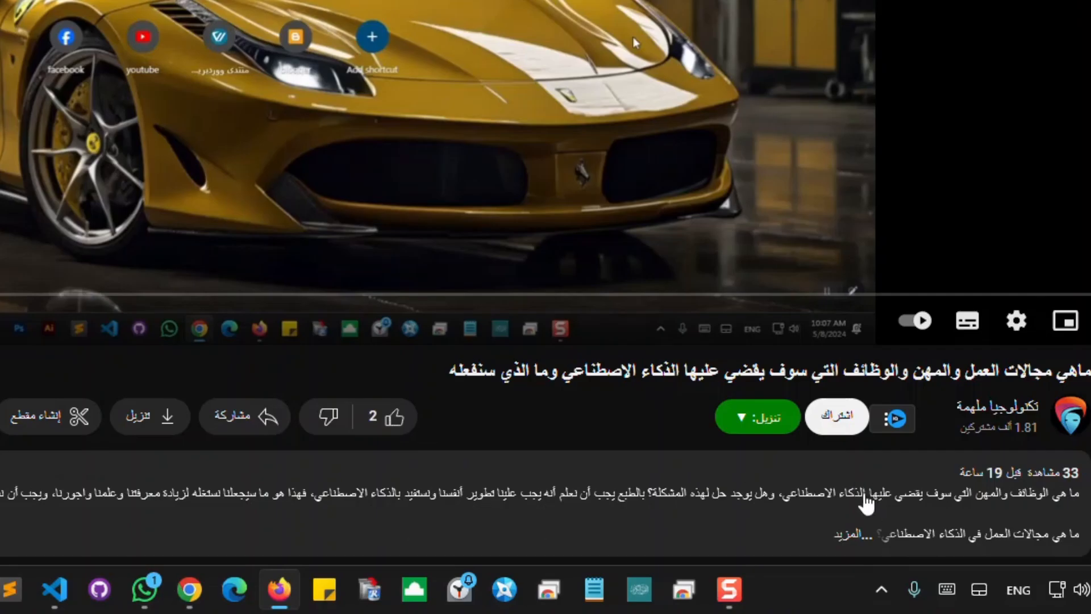
On the YouTube video page in Firefox, subscribe to the channel with all notifications and like the video.
click(827, 417)
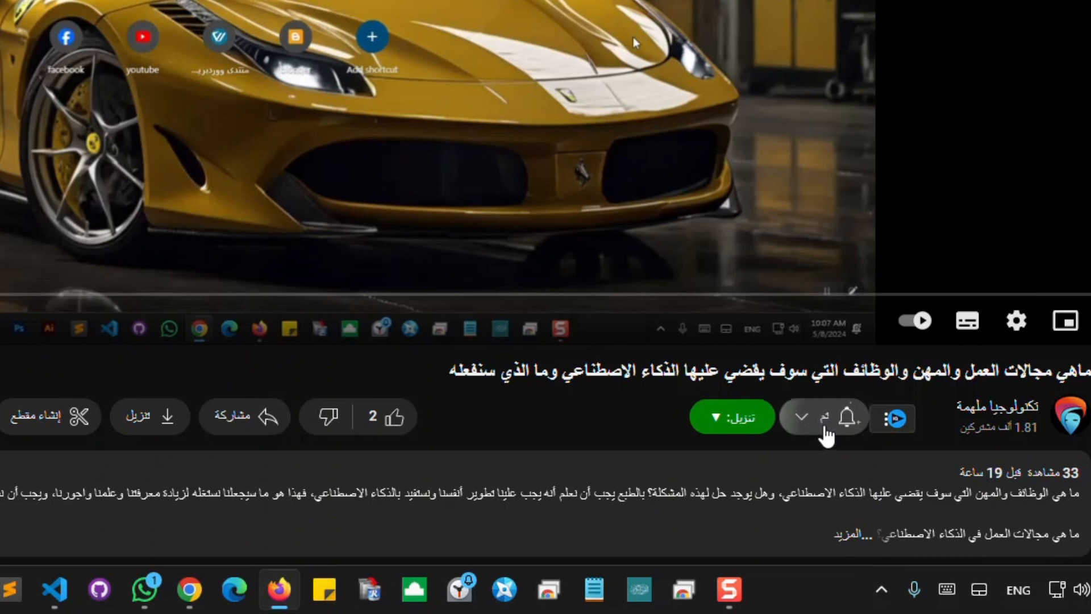
click(759, 420)
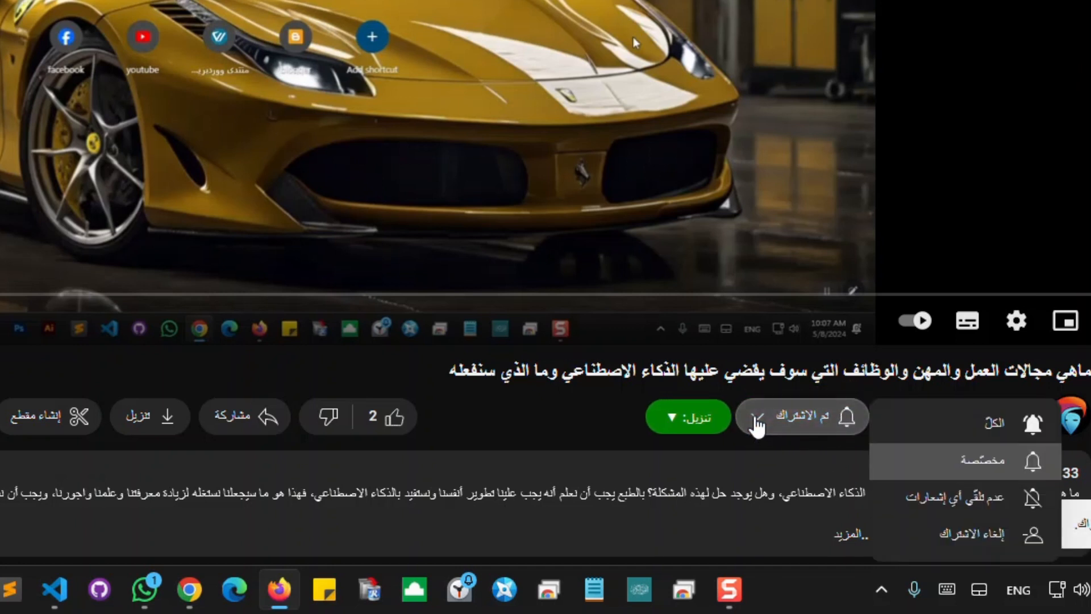
click(925, 432)
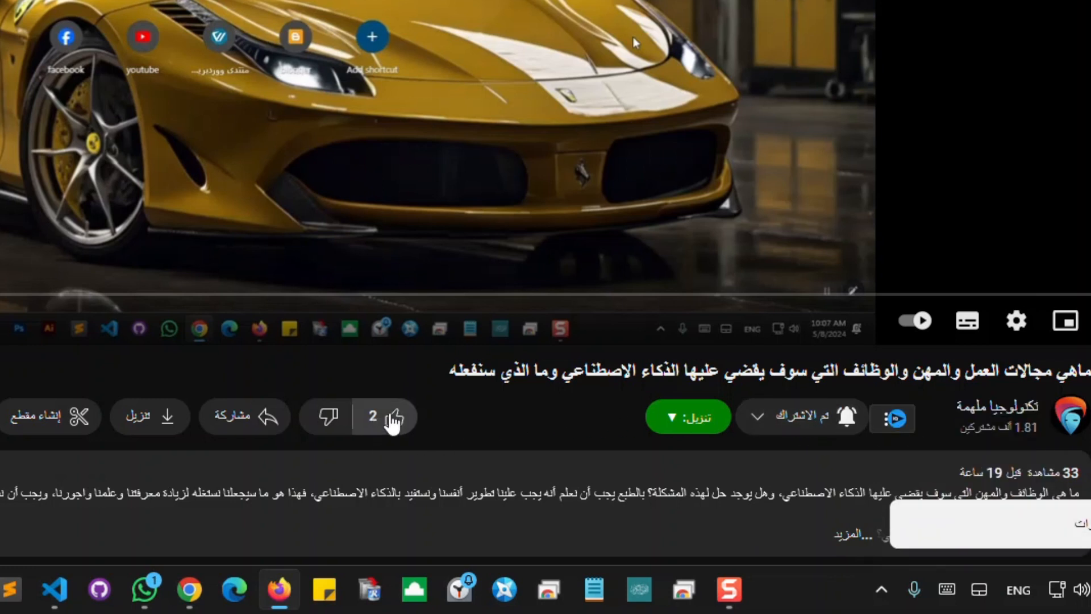
click(396, 421)
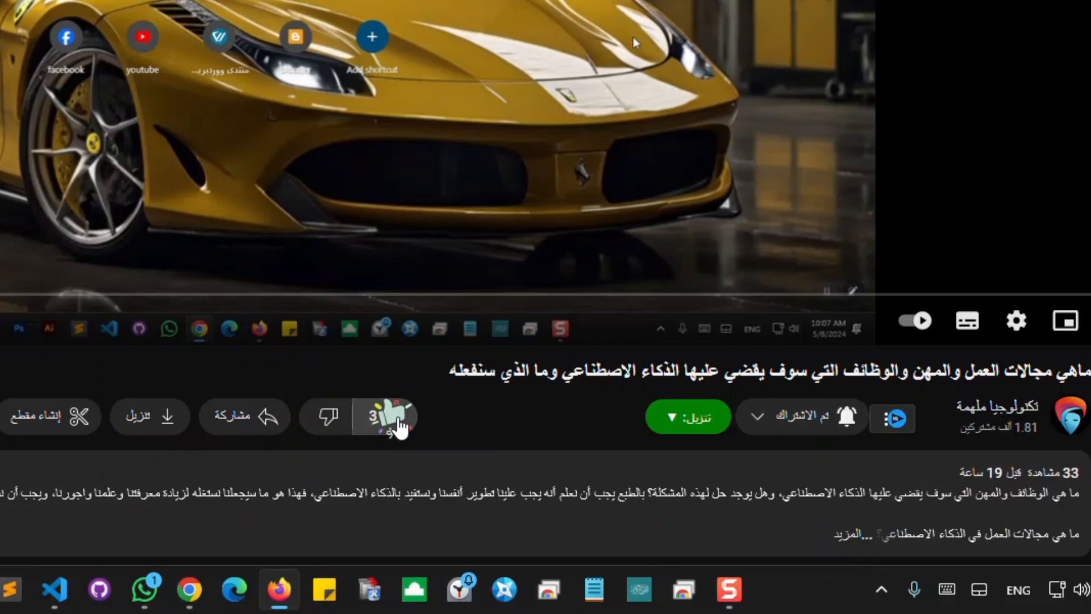
Open the YouTube video's sharing options and browse through the available sharing services.
click(230, 429)
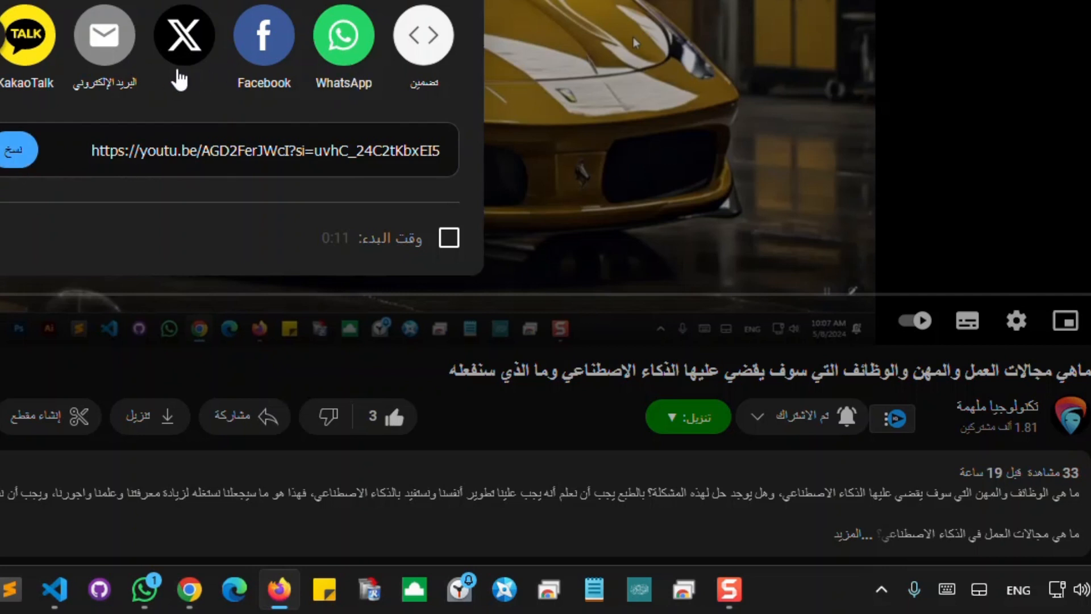
click(1, 36)
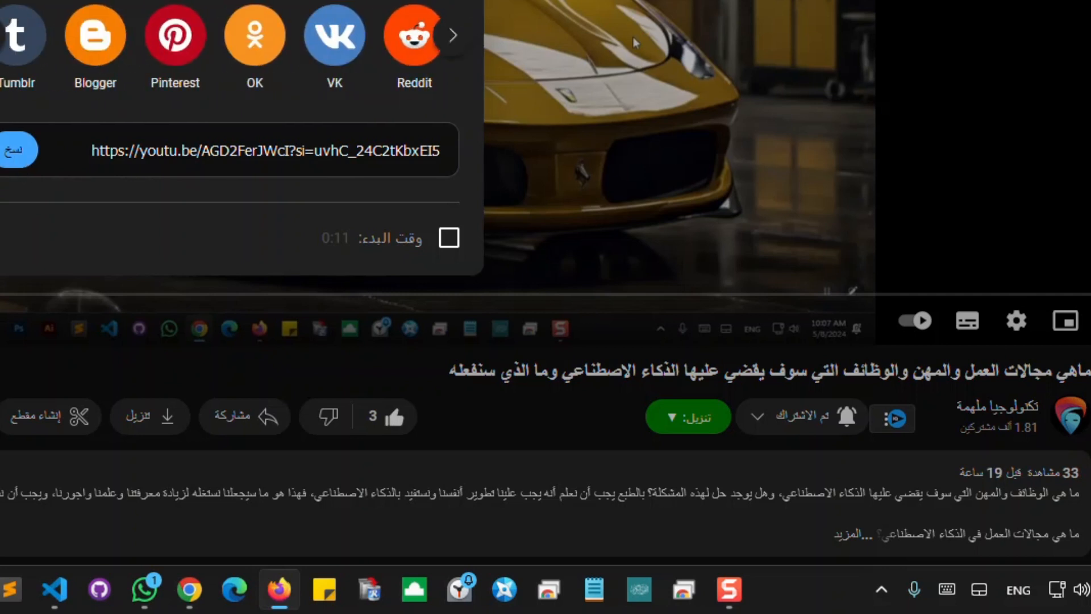
click(1, 36)
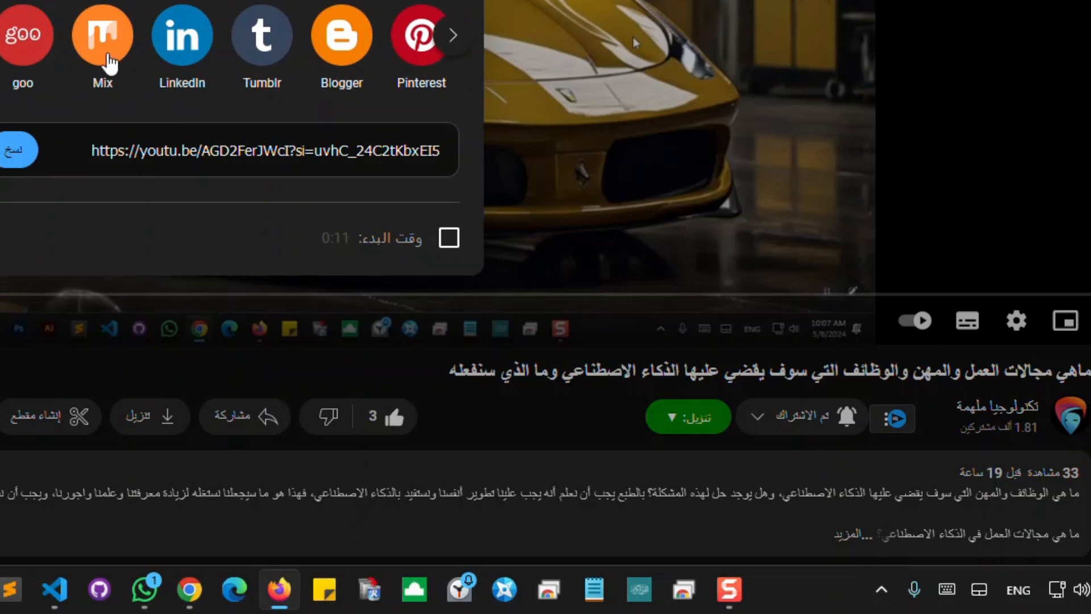